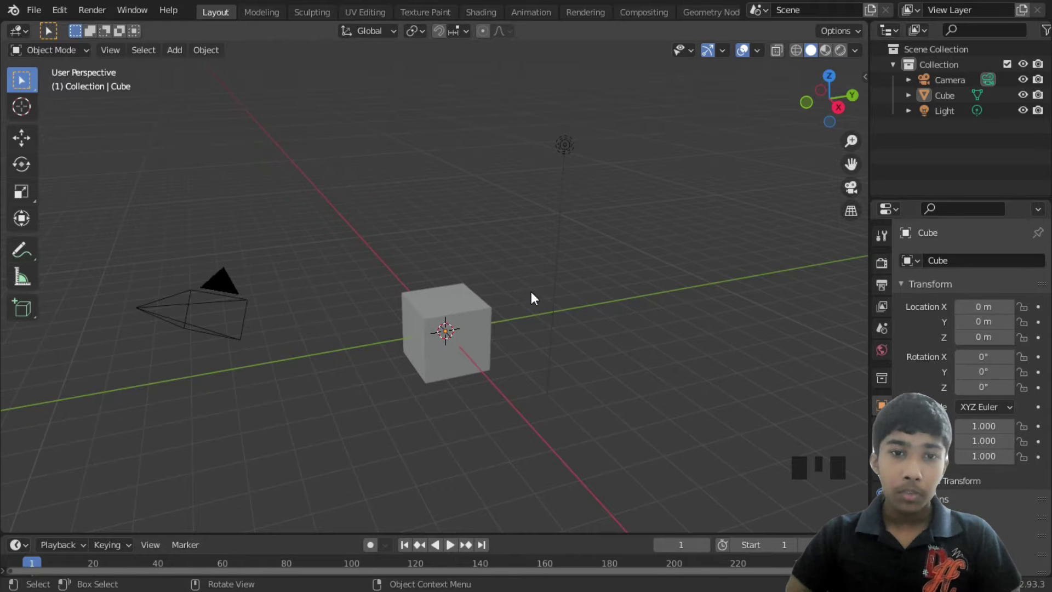
- Delete the default camera, cube and light from the scene
{"action": "mouse_move", "coordinate": [531, 293]}
{"action": "middle_mouse_down"}
{"action": "mouse_move", "coordinate": [547, 274]}
{"action": "mouse_move", "coordinate": [525, 292]}
{"action": "mouse_move", "coordinate": [781, 255]}
{"action": "mouse_move", "coordinate": [498, 317]}
{"action": "mouse_move", "coordinate": [536, 285]}
{"action": "mouse_move", "coordinate": [508, 382]}
{"action": "mouse_move", "coordinate": [517, 257]}
{"action": "mouse_move", "coordinate": [528, 269]}
{"action": "mouse_move", "coordinate": [518, 287]}
{"action": "middle_mouse_up"}
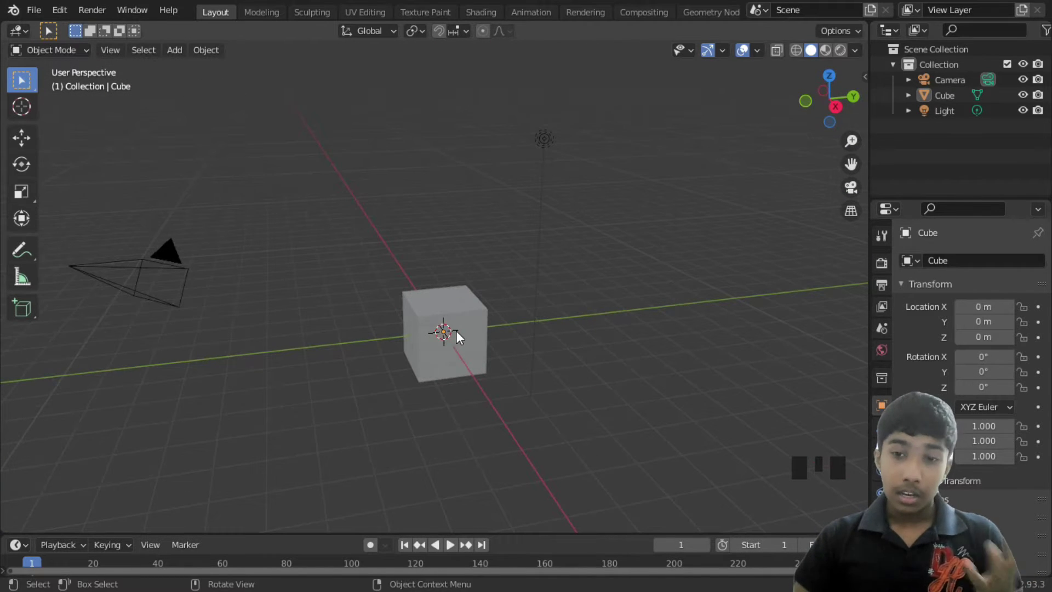
{"action": "mouse_move", "coordinate": [521, 305]}
{"action": "middle_mouse_down"}
{"action": "mouse_move", "coordinate": [547, 313]}
{"action": "mouse_move", "coordinate": [519, 336]}
{"action": "mouse_move", "coordinate": [560, 298]}
{"action": "mouse_move", "coordinate": [527, 304]}
{"action": "middle_mouse_up"}
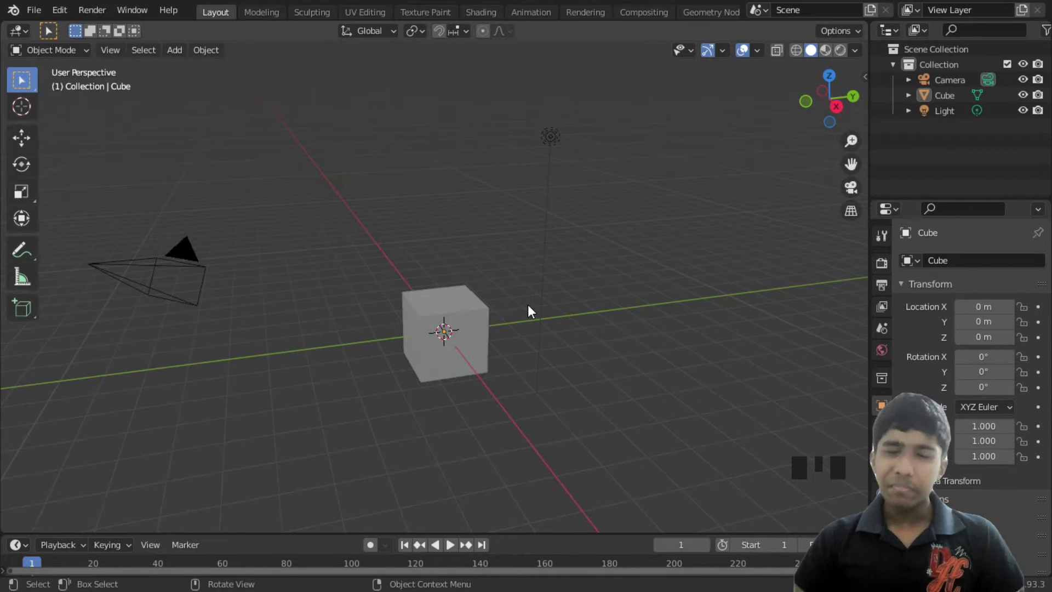
{"action": "scroll", "coordinate": [446, 328], "scroll_direction": "down", "scroll_amount": 3}
{"action": "scroll", "coordinate": [446, 328], "scroll_direction": "up", "scroll_amount": 1}
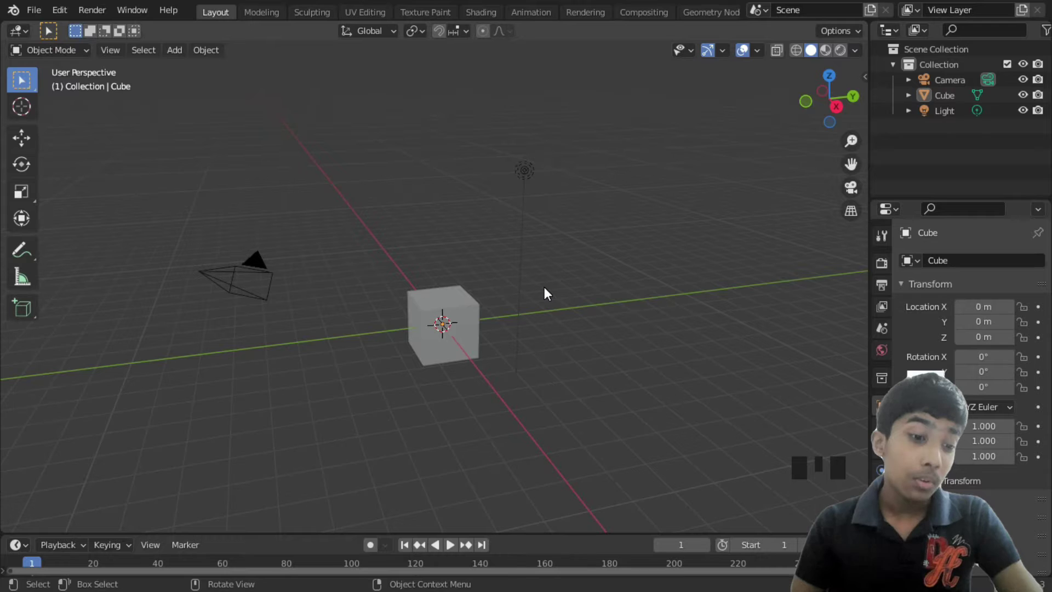
{"action": "key", "text": "a"}
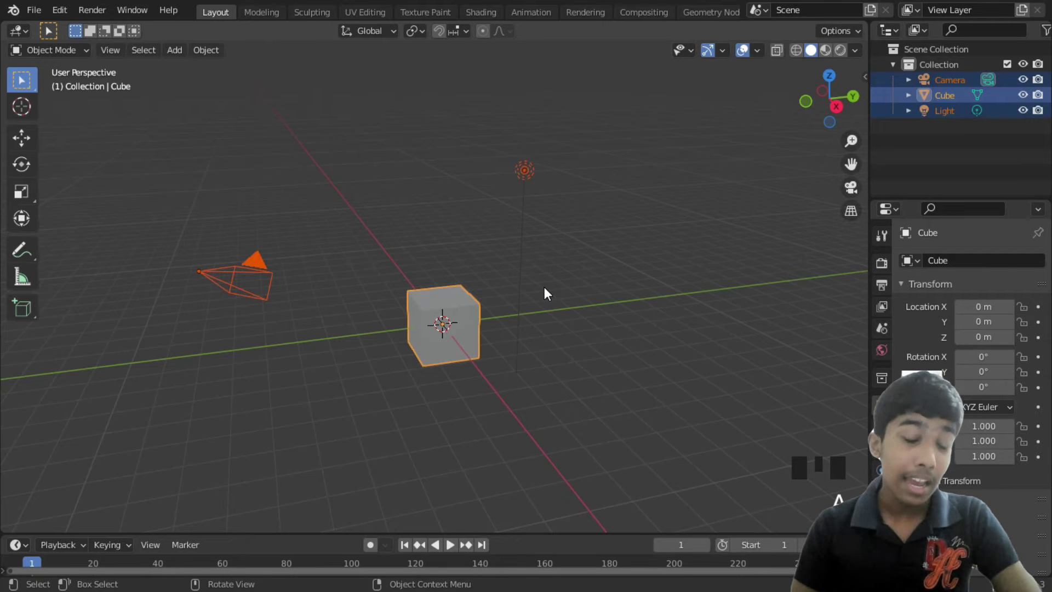
{"action": "key", "text": "x"}
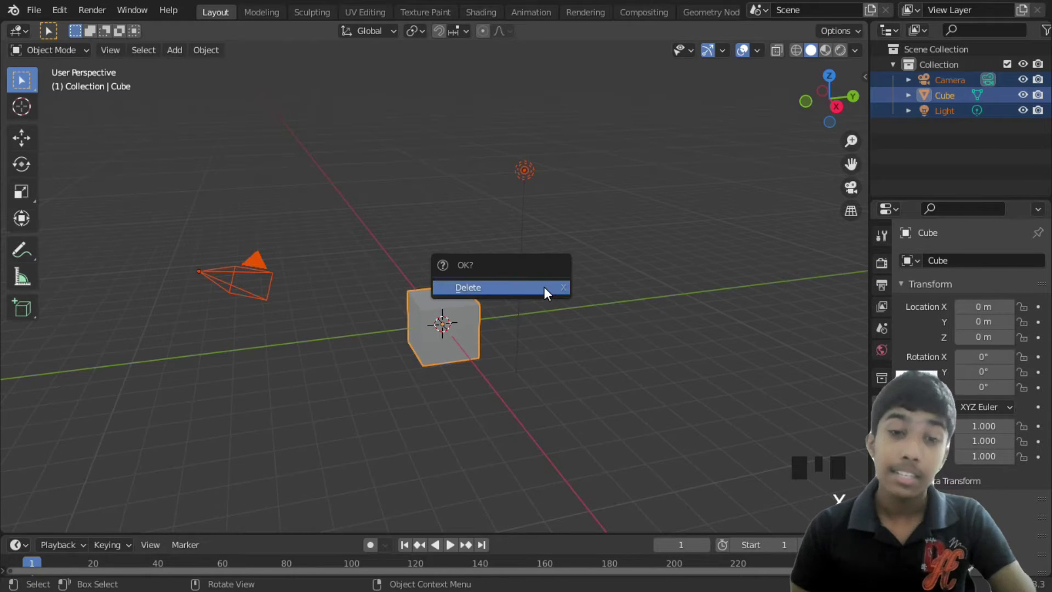
{"action": "left_click", "coordinate": [544, 287]}
{"action": "middle_click_drag", "start_coordinate": [520, 286], "coordinate": [615, 263]}
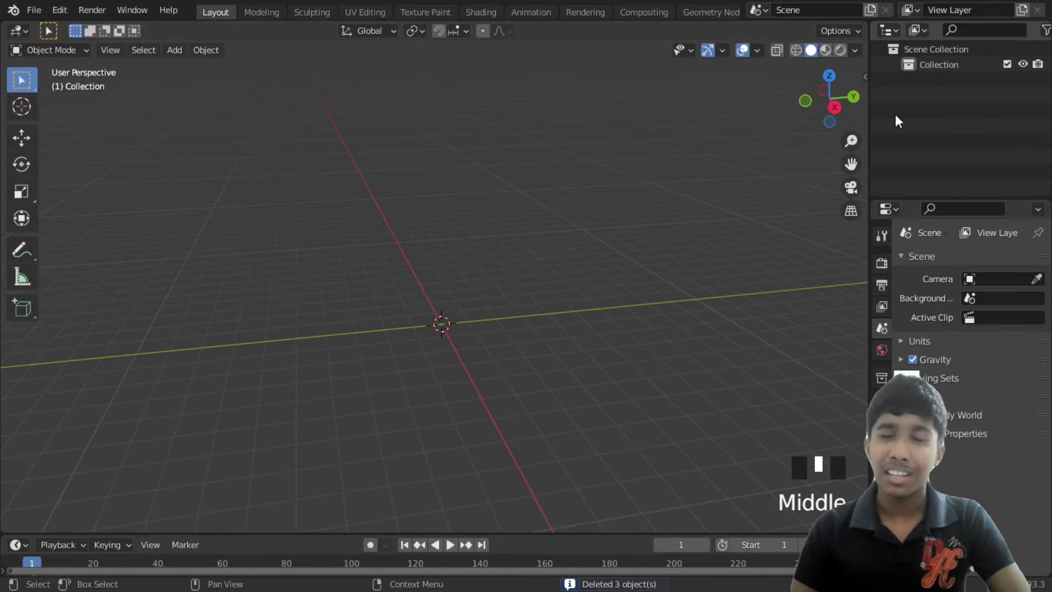
{"action": "left_click", "coordinate": [890, 30]}
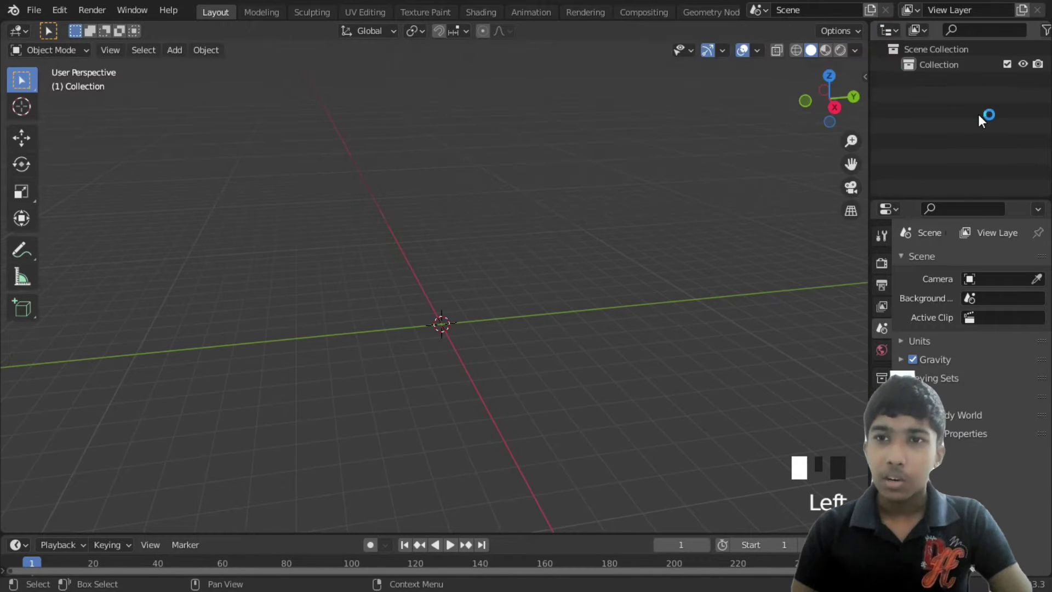
{"action": "left_click", "coordinate": [978, 114]}
{"action": "scroll", "coordinate": [971, 124], "scroll_direction": "up", "scroll_amount": 2}
{"action": "scroll", "coordinate": [971, 123], "scroll_direction": "down", "scroll_amount": 1}
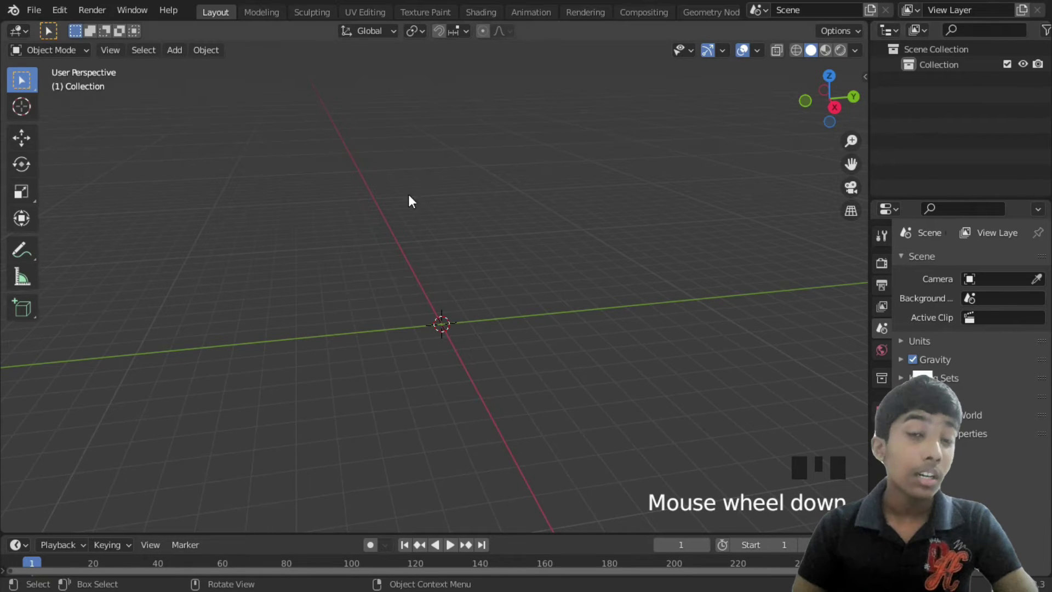
{"action": "mouse_move", "coordinate": [462, 254]}
{"action": "middle_mouse_down"}
{"action": "mouse_move", "coordinate": [486, 241]}
{"action": "mouse_move", "coordinate": [470, 252]}
{"action": "middle_mouse_up"}
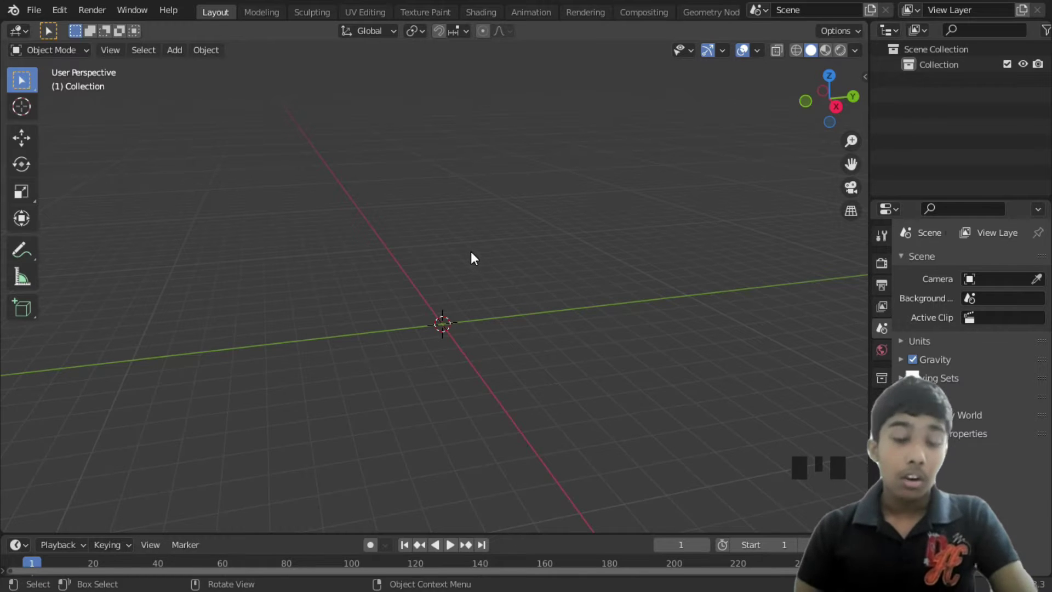
{"action": "key", "text": "shift+a"}
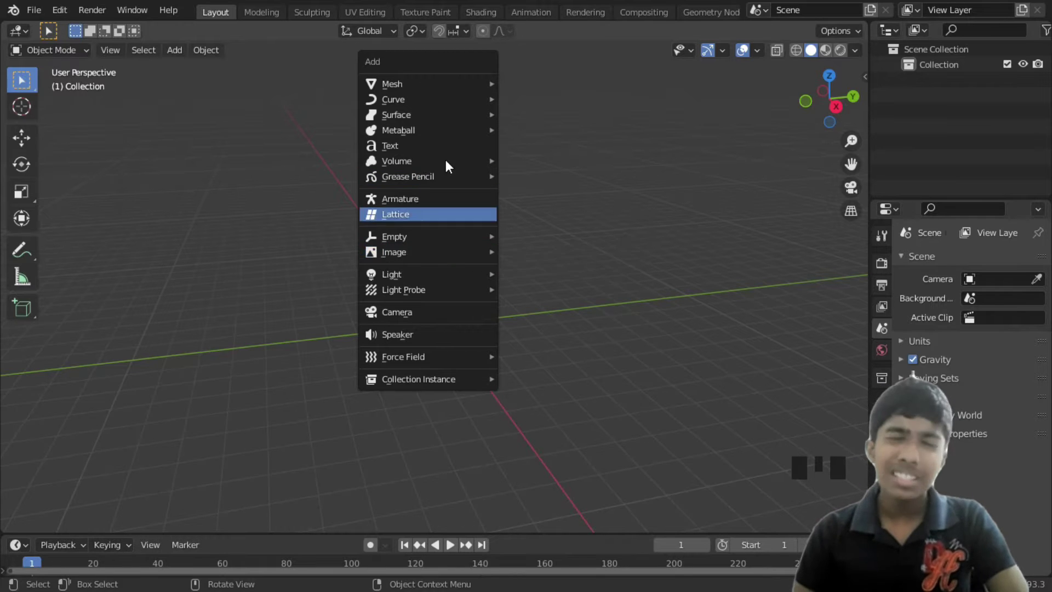
{"action": "mouse_move", "coordinate": [428, 84]}
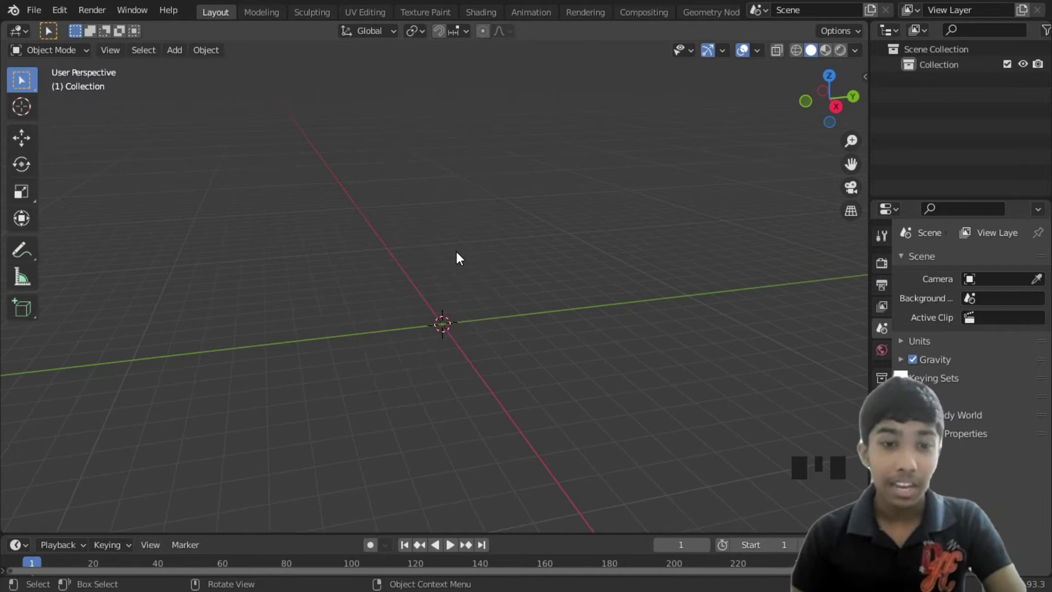
- Add the coffee cup photo to the scene as a reference image
{"action": "key", "text": "shift+a"}
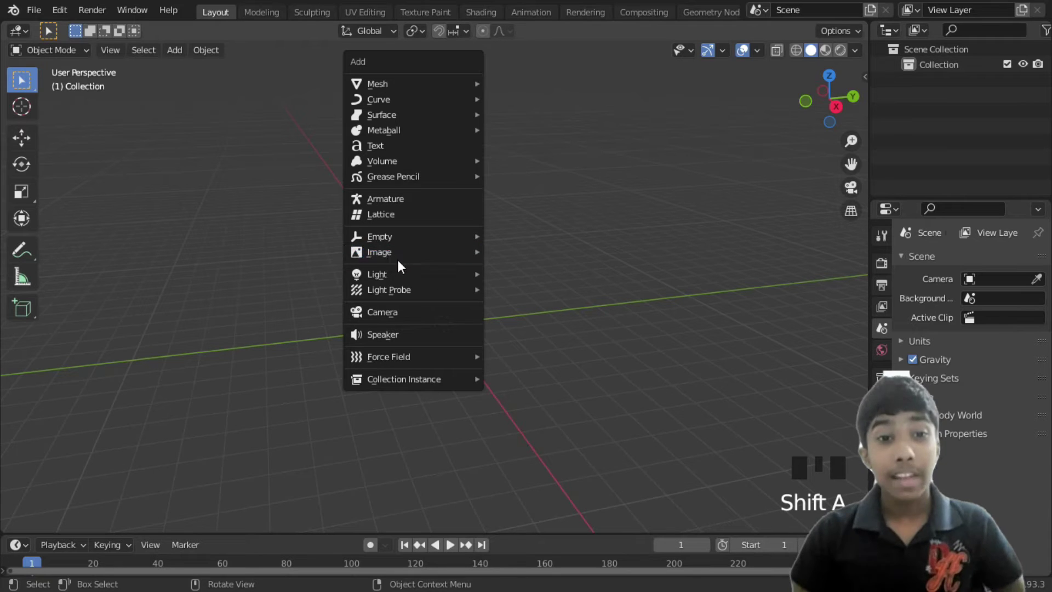
{"action": "mouse_move", "coordinate": [390, 257]}
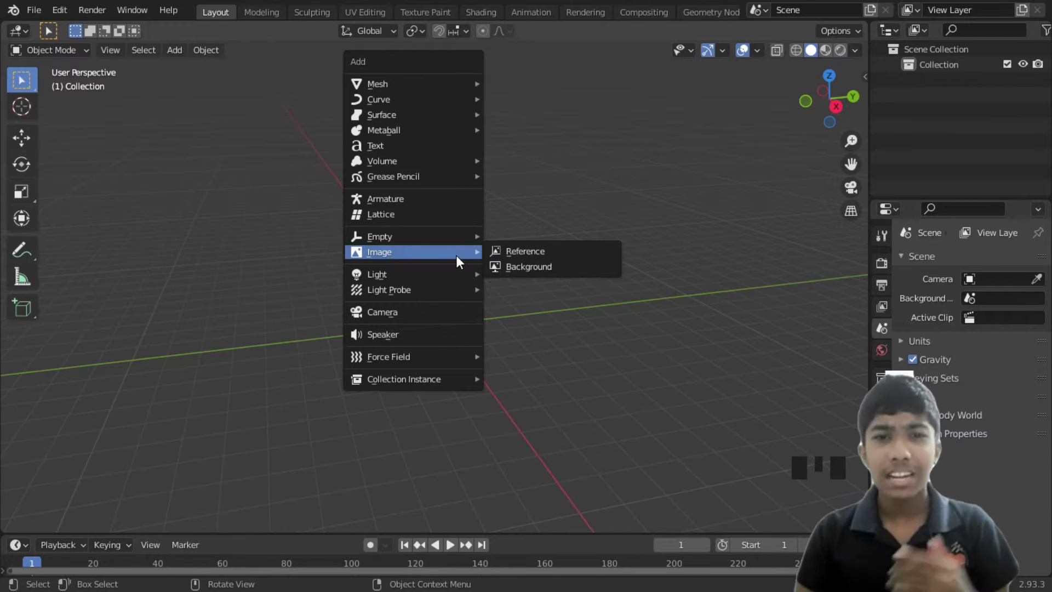
{"action": "left_click", "coordinate": [512, 251]}
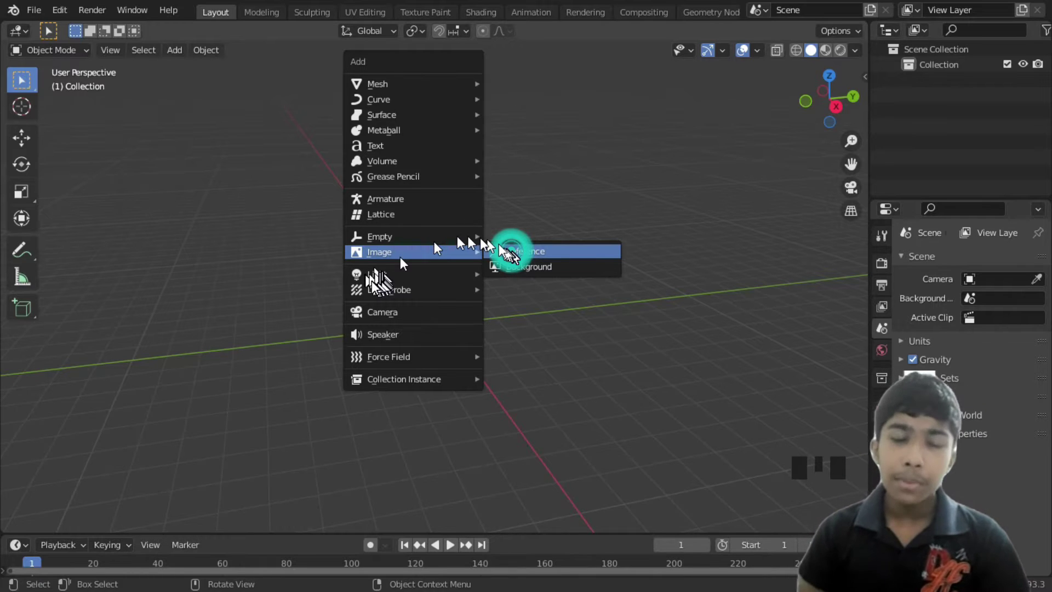
{"action": "left_click", "coordinate": [444, 277]}
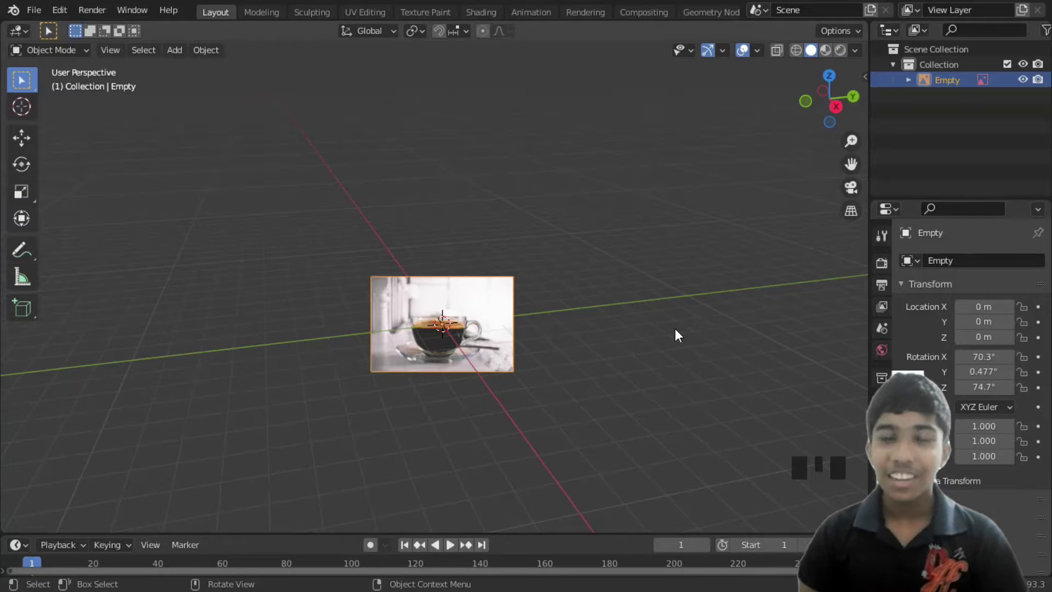
- Clear the rotation of the coffee cup reference image
{"action": "middle_click_drag", "start_coordinate": [628, 308], "coordinate": [767, 298]}
{"action": "scroll", "coordinate": [734, 317], "scroll_direction": "down", "scroll_amount": 1}
{"action": "middle_click_drag", "start_coordinate": [679, 311], "coordinate": [699, 294]}
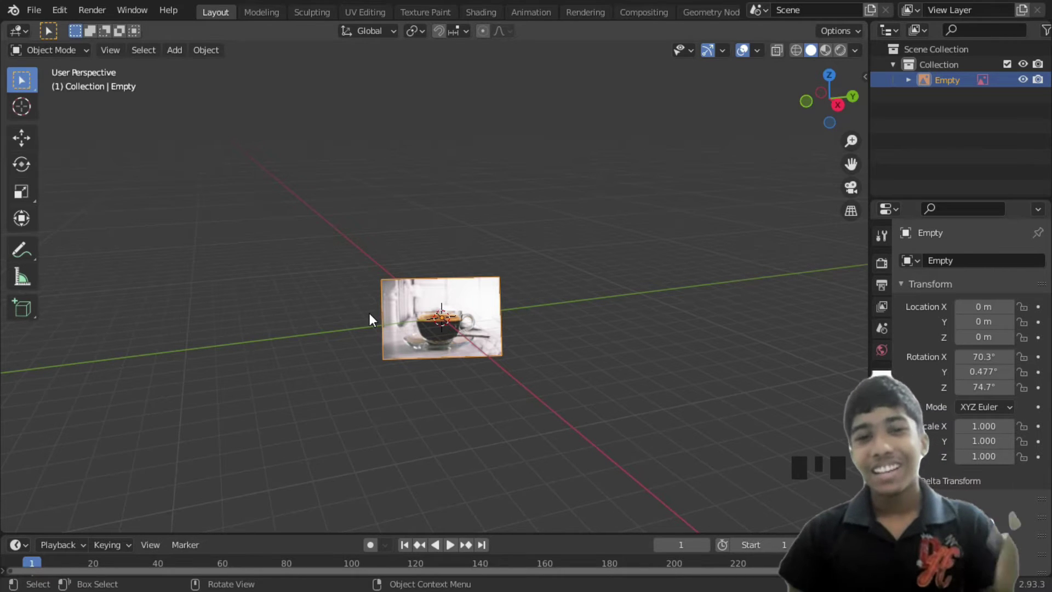
{"action": "middle_click_drag", "start_coordinate": [412, 312], "coordinate": [449, 336]}
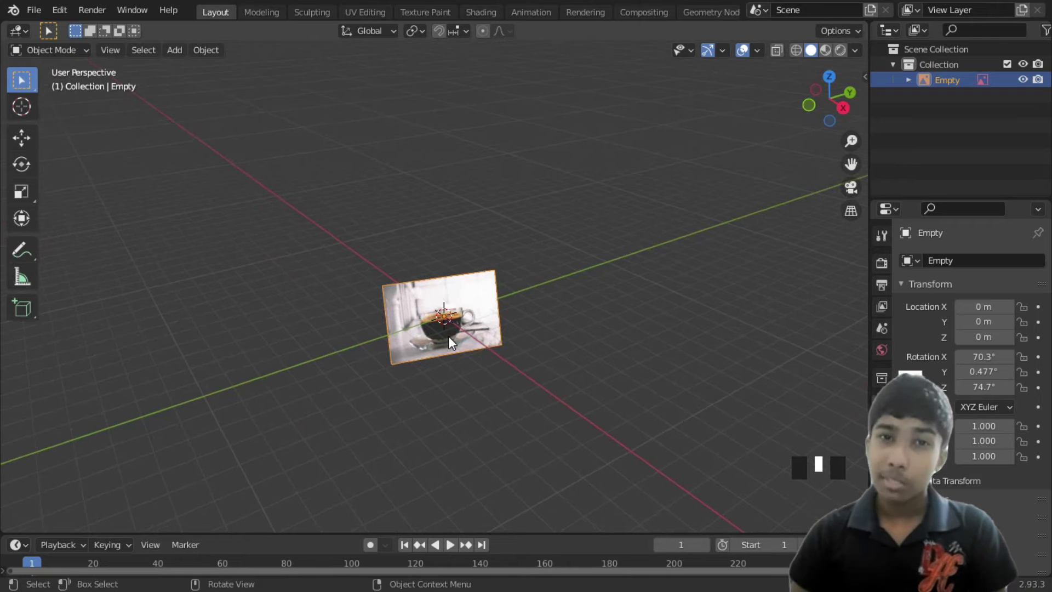
{"action": "left_click", "coordinate": [427, 327]}
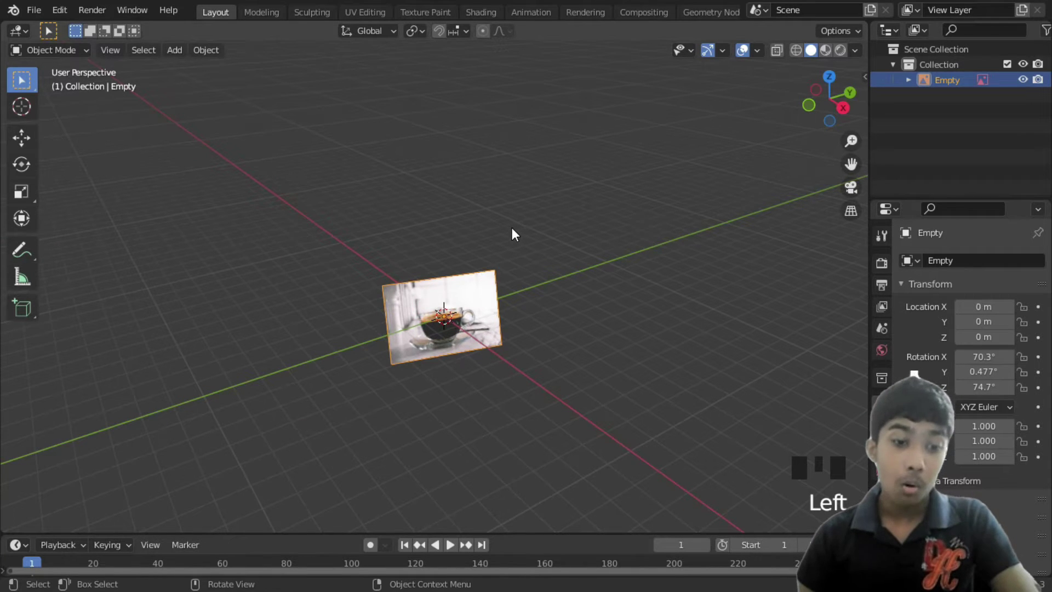
{"action": "key", "text": "alt+r"}
- Rotate the coffee cup reference image 90 degrees about the X axis
{"action": "middle_click_drag", "start_coordinate": [530, 313], "coordinate": [485, 306]}
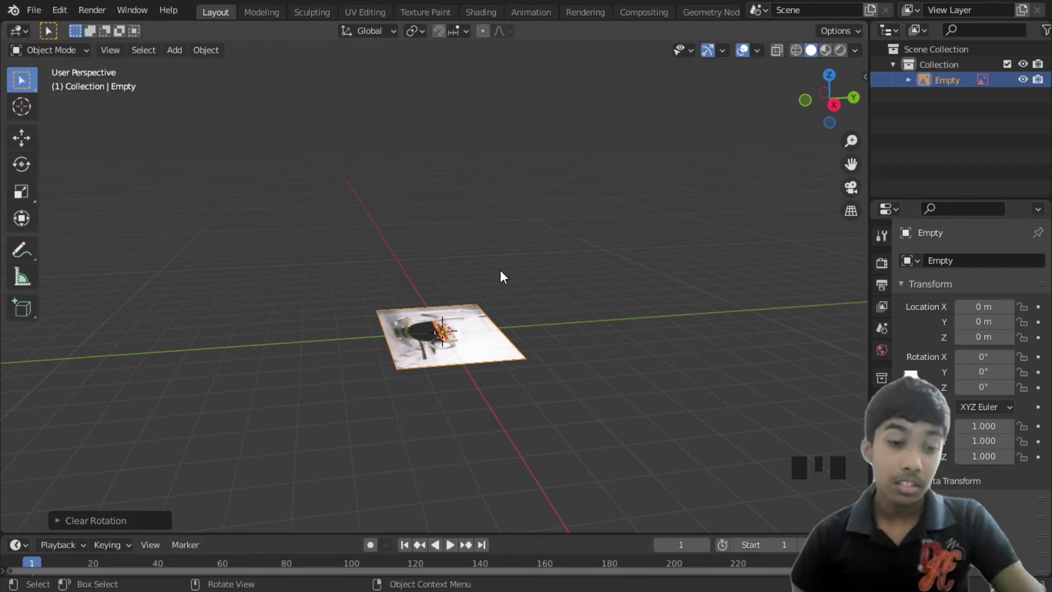
{"action": "key", "text": "r"}
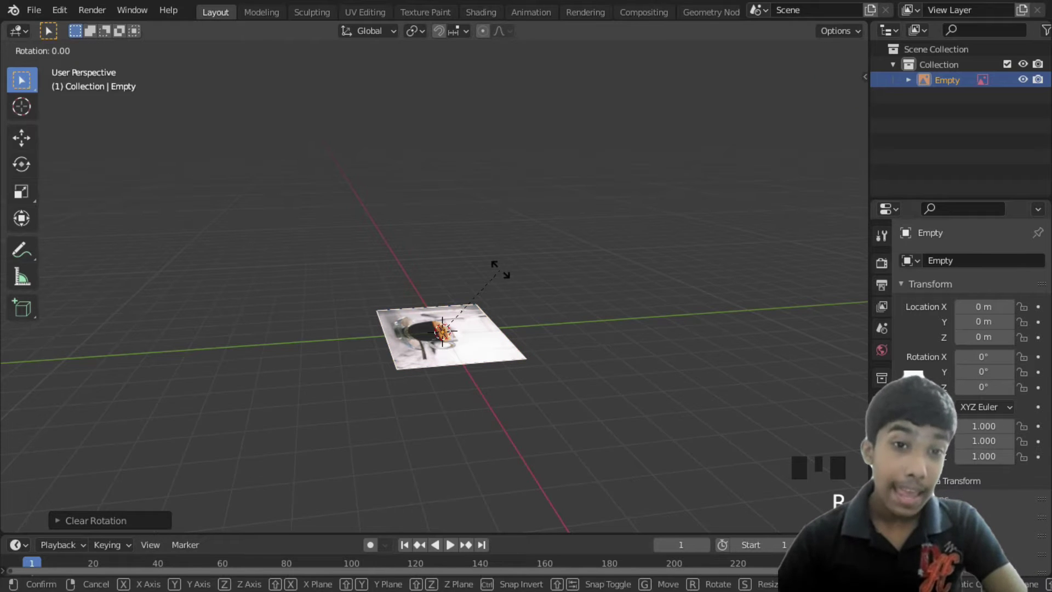
{"action": "key", "text": "x"}
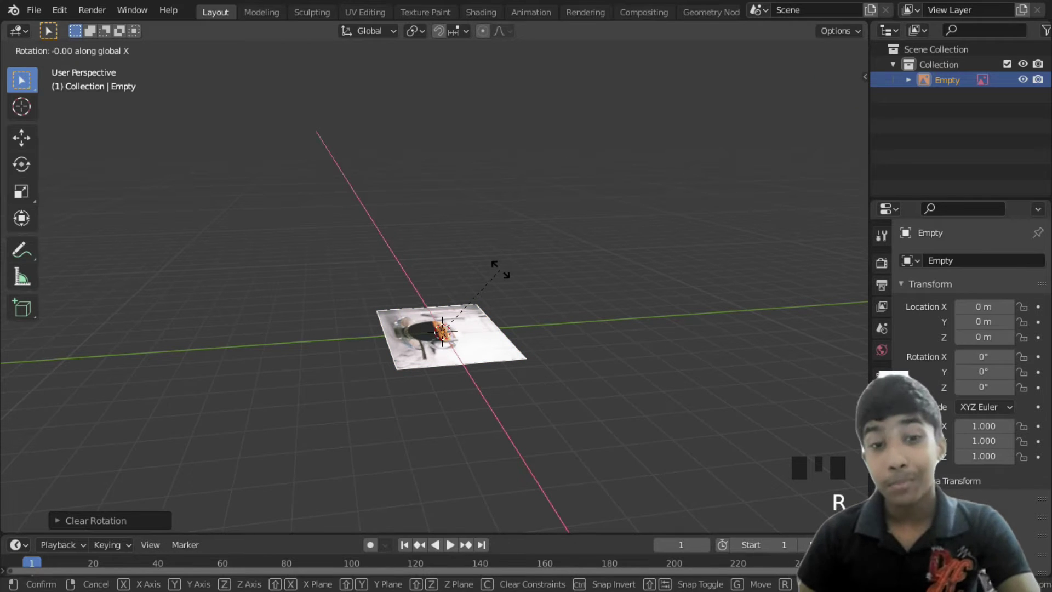
{"action": "type", "text": "90"}
{"action": "key", "text": "Return"}
- In front view, move the reference image up along Z by about 1.43 m so the saucer's base sits near the ground line
{"action": "middle_click_drag", "start_coordinate": [503, 331], "coordinate": [530, 310]}
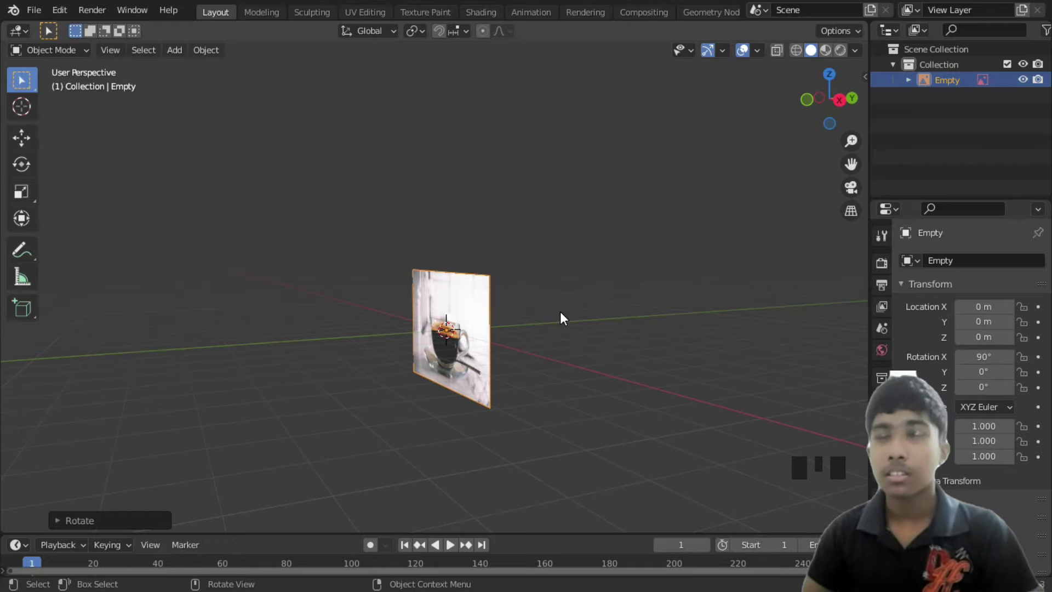
{"action": "middle_click_drag", "start_coordinate": [561, 313], "coordinate": [612, 327]}
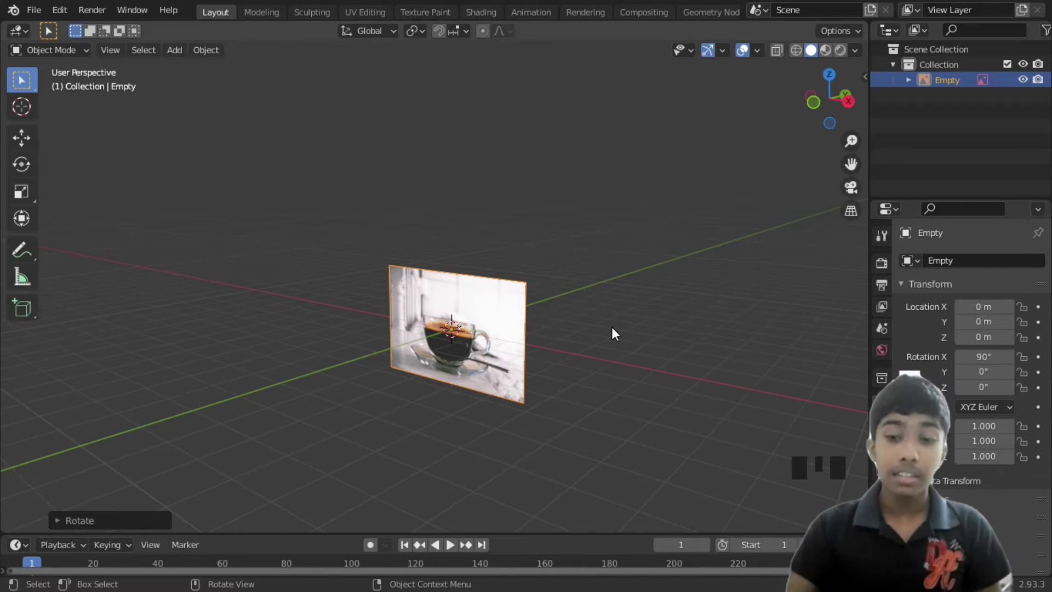
{"action": "key", "text": "KP_1"}
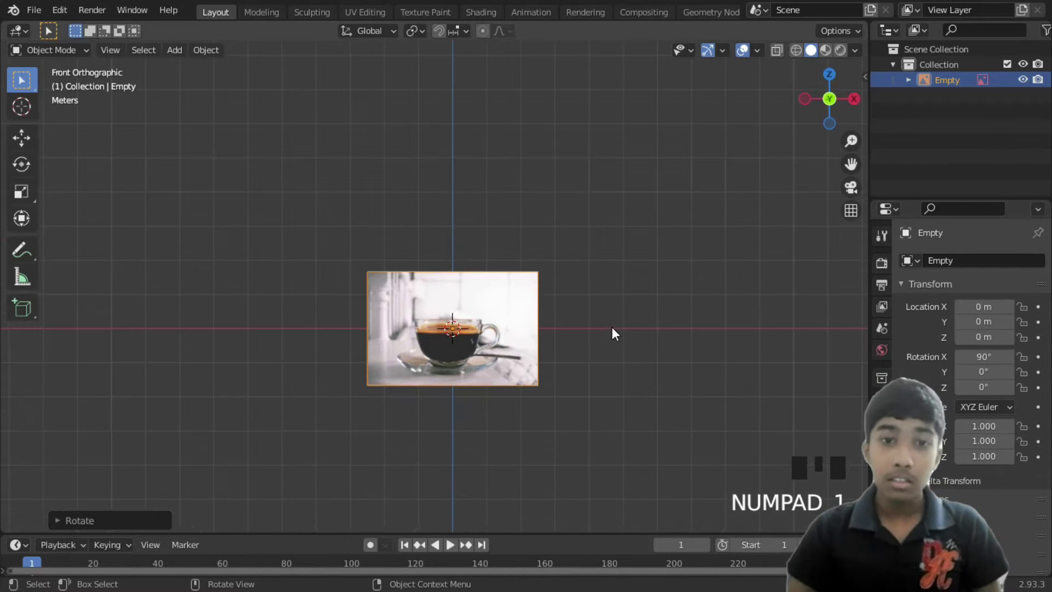
{"action": "left_click", "coordinate": [503, 303]}
{"action": "key", "text": "g"}
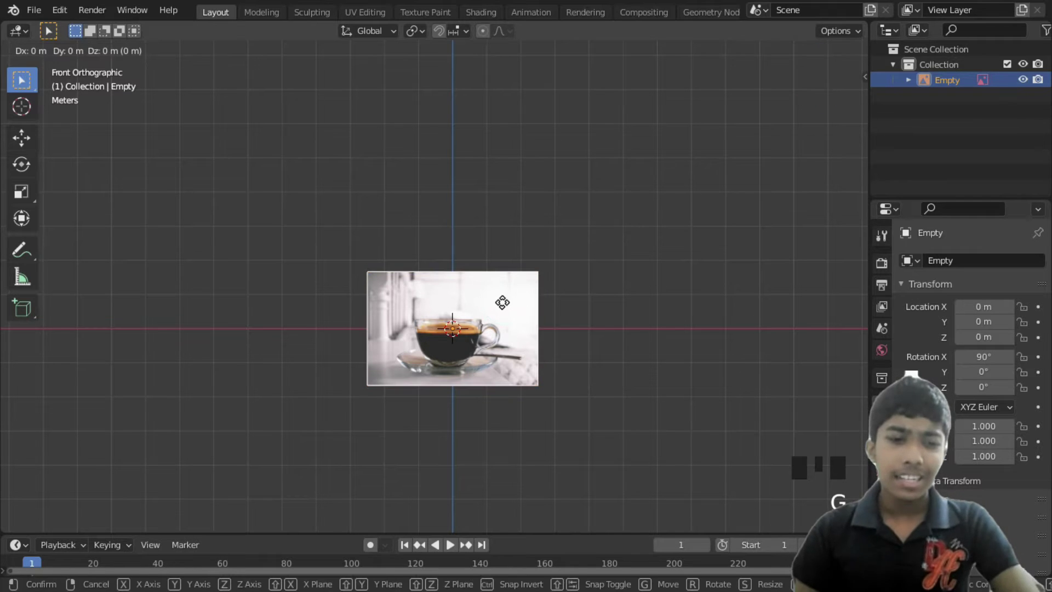
{"action": "left_click", "coordinate": [502, 303]}
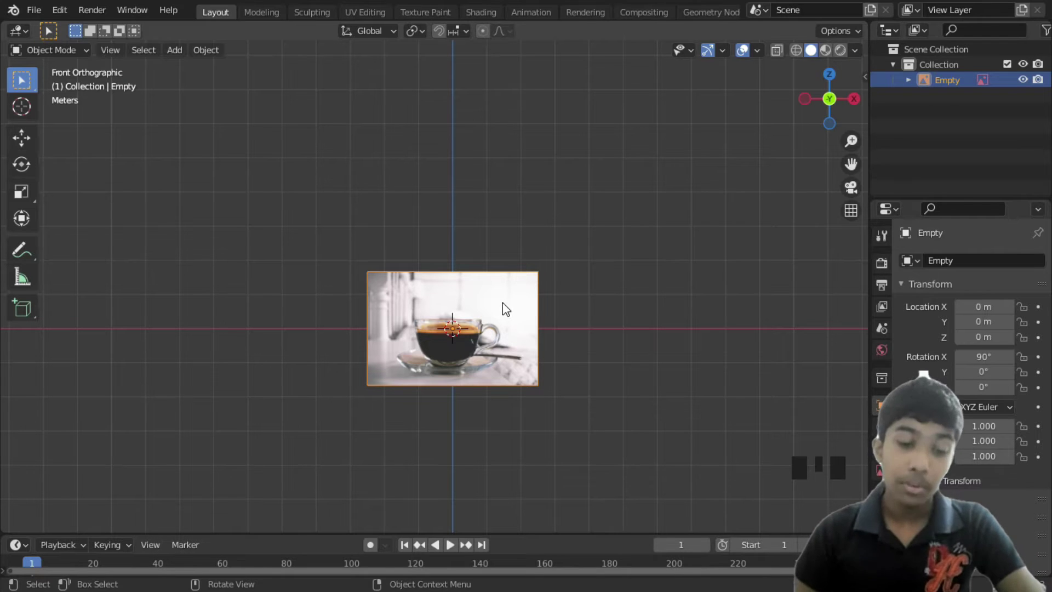
{"action": "scroll", "coordinate": [450, 312], "scroll_direction": "up", "scroll_amount": 2}
{"action": "scroll", "coordinate": [450, 310], "scroll_direction": "up", "scroll_amount": 2}
{"action": "middle_click_drag", "start_coordinate": [451, 308], "coordinate": [442, 202], "text": "shift"}
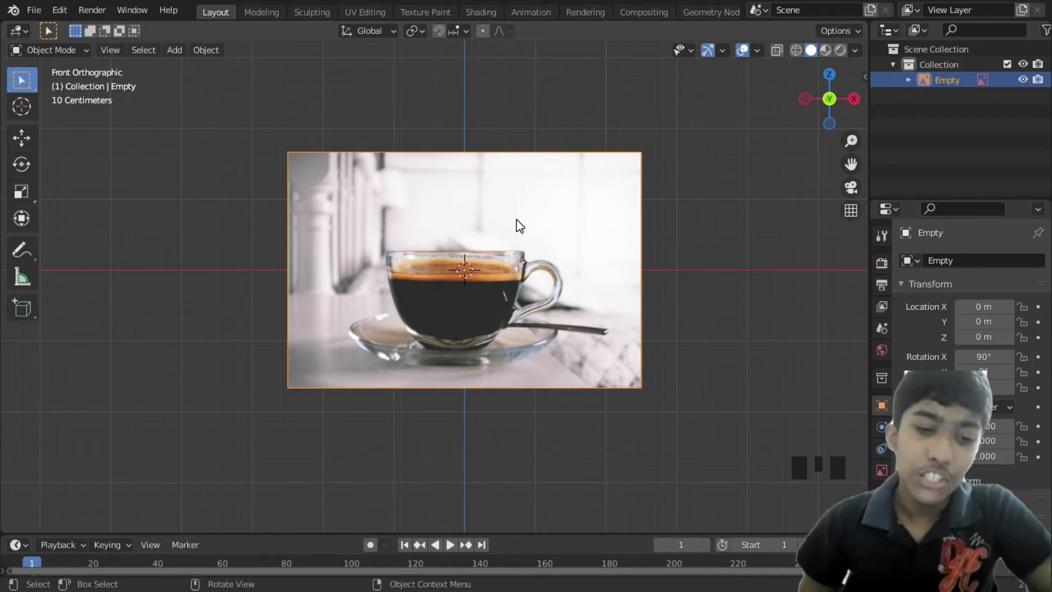
{"action": "key", "text": "g"}
{"action": "key", "text": "z"}
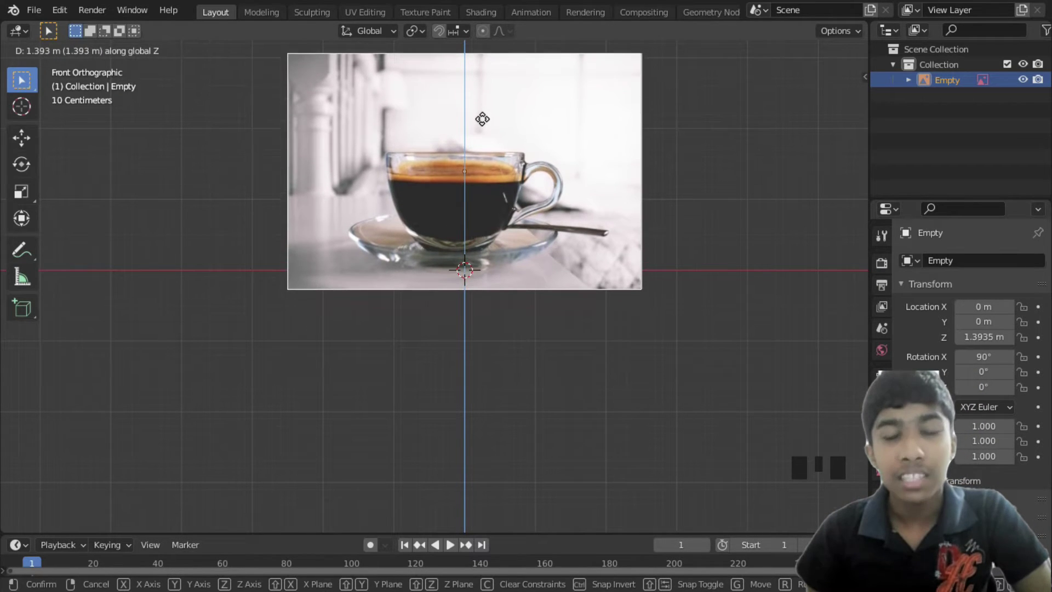
{"action": "left_click", "coordinate": [483, 118]}
- Add a cylinder mesh at the origin
{"action": "middle_click_drag", "start_coordinate": [484, 119], "coordinate": [470, 249]}
{"action": "scroll", "coordinate": [465, 133], "scroll_direction": "up", "scroll_amount": 2}
{"action": "scroll", "coordinate": [471, 250], "scroll_direction": "up", "scroll_amount": 1}
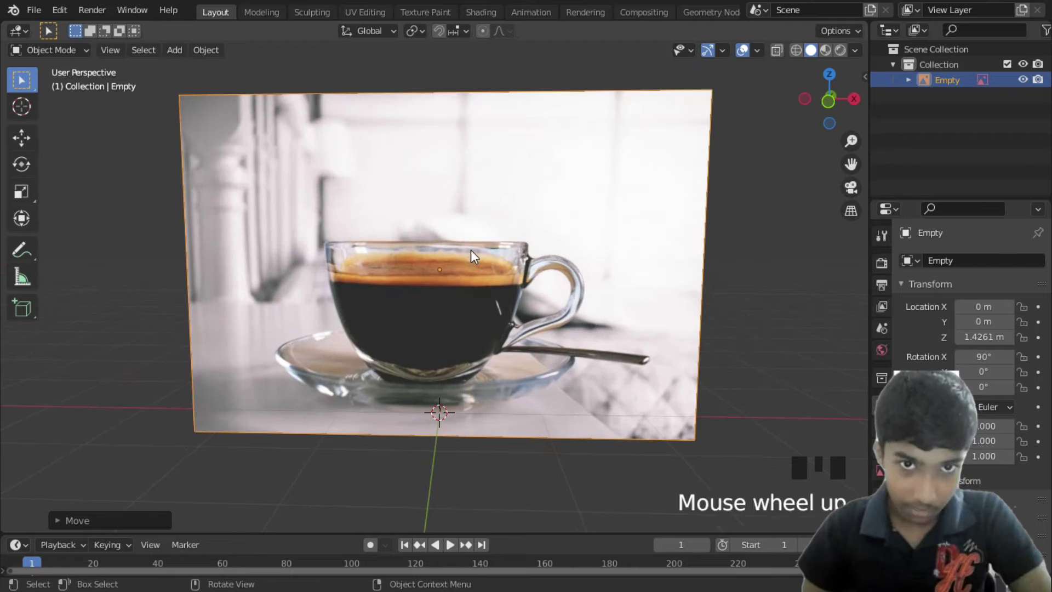
{"action": "key", "text": "shift+a"}
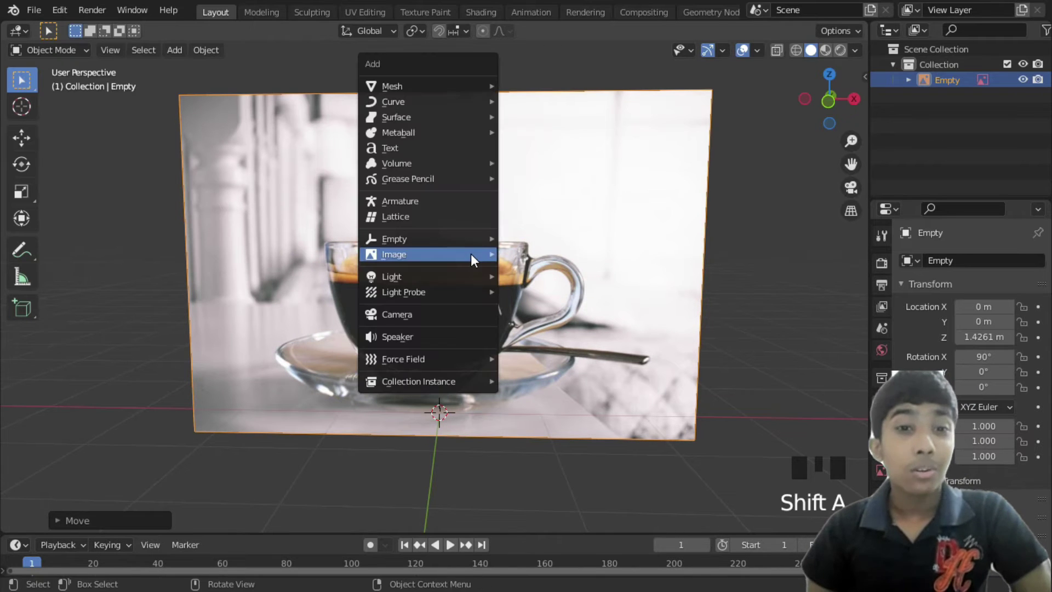
{"action": "mouse_move", "coordinate": [473, 85]}
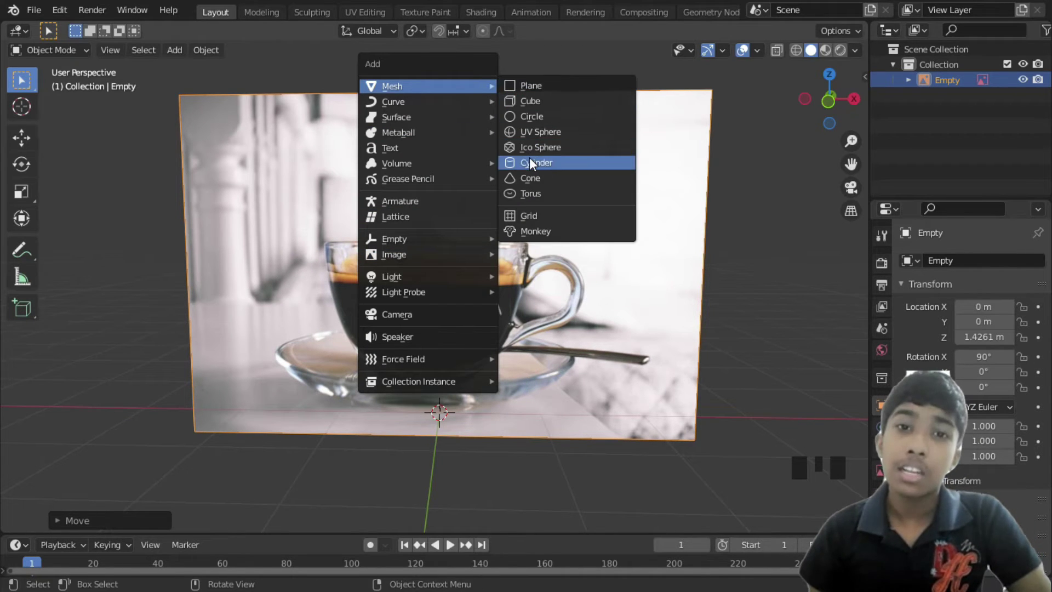
{"action": "left_click", "coordinate": [558, 167]}
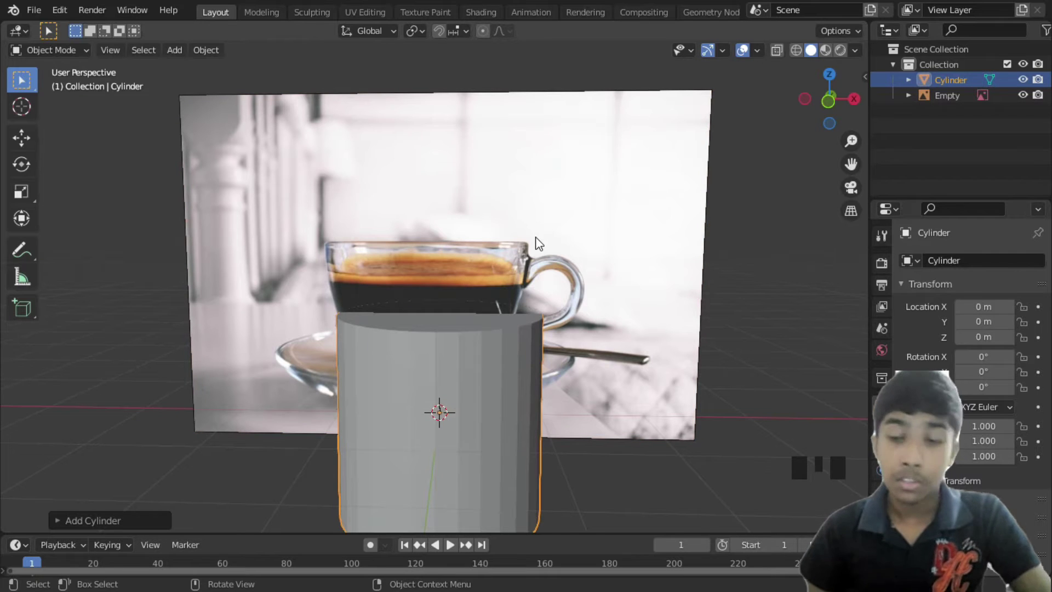
- In front view, move the cylinder up along Z by about 0.7 m so its top meets the rim of the pictured cup
{"action": "key", "text": "KP_1"}
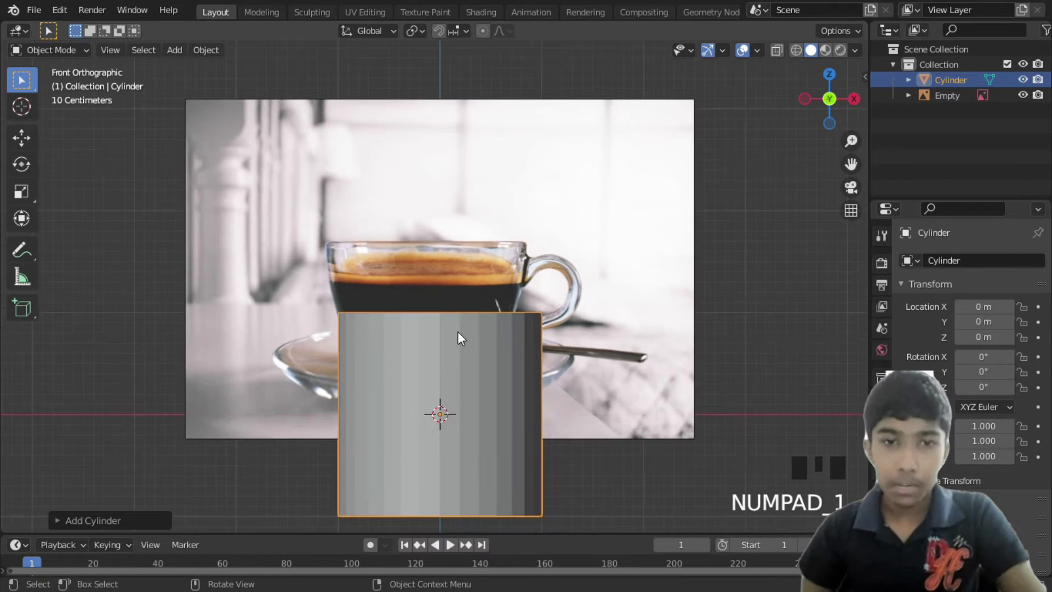
{"action": "scroll", "coordinate": [459, 332], "scroll_direction": "up", "scroll_amount": 3}
{"action": "key", "text": "g"}
{"action": "key", "text": "z"}
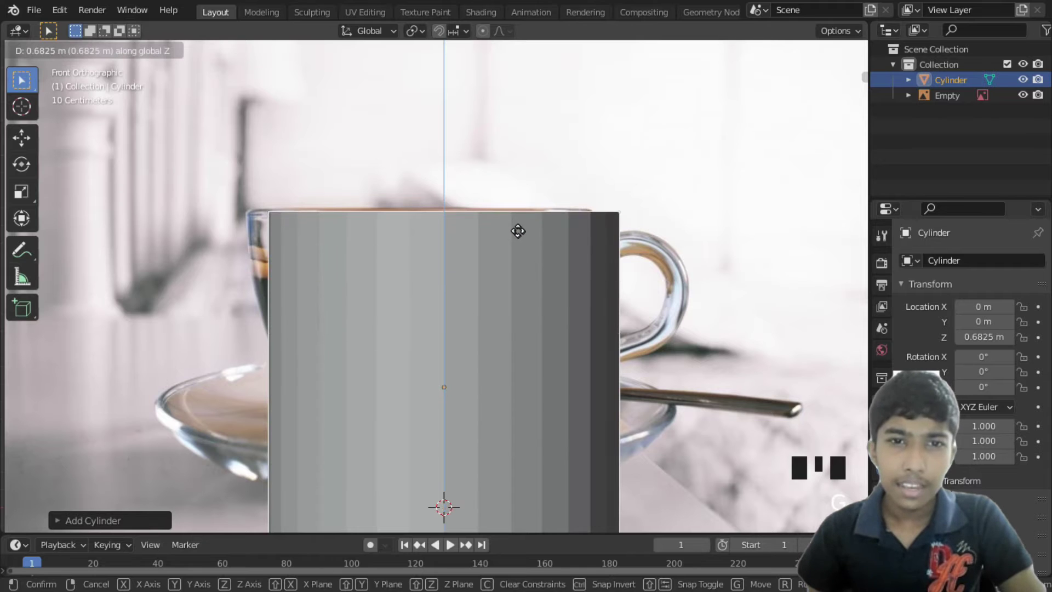
{"action": "left_click", "coordinate": [516, 229]}
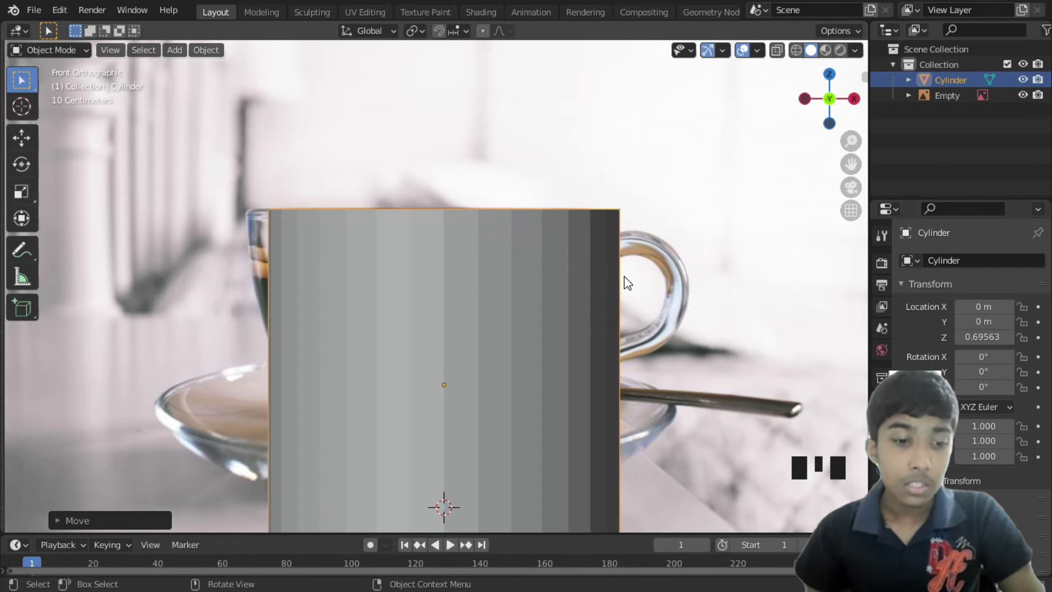
{"action": "key", "text": "alt+z"}
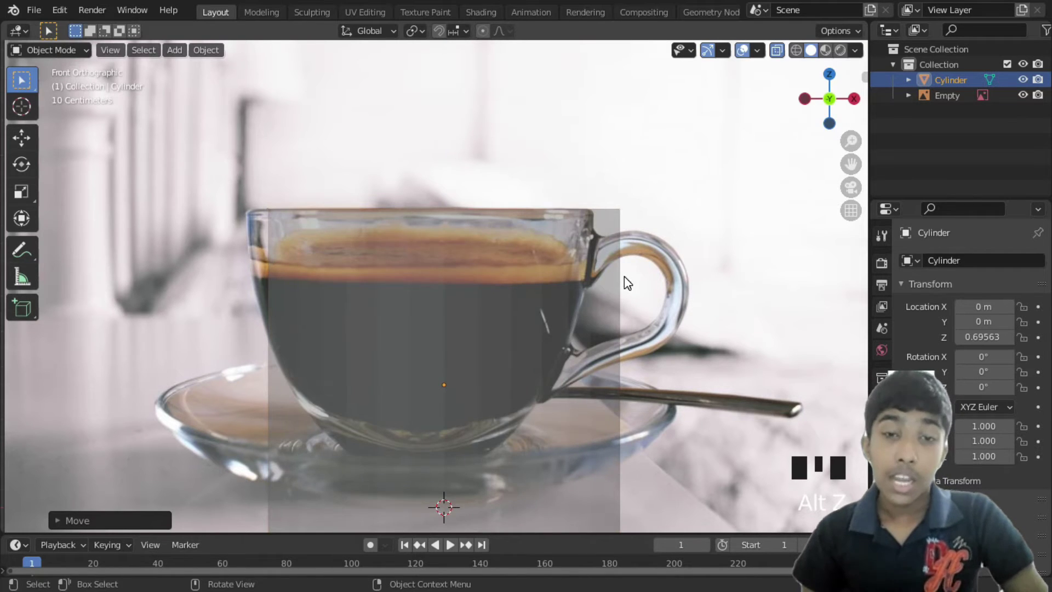
{"action": "key", "text": "alt+z"}
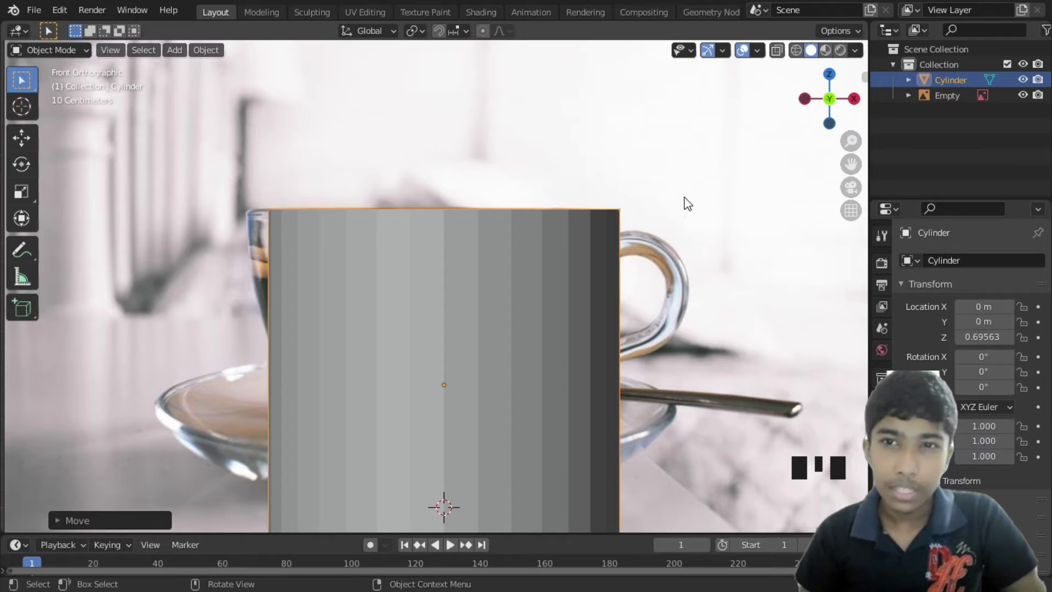
- Change the Shortcut VUr text color to a saturated orange with a hue of about 0.090
{"action": "left_click", "coordinate": [864, 77]}
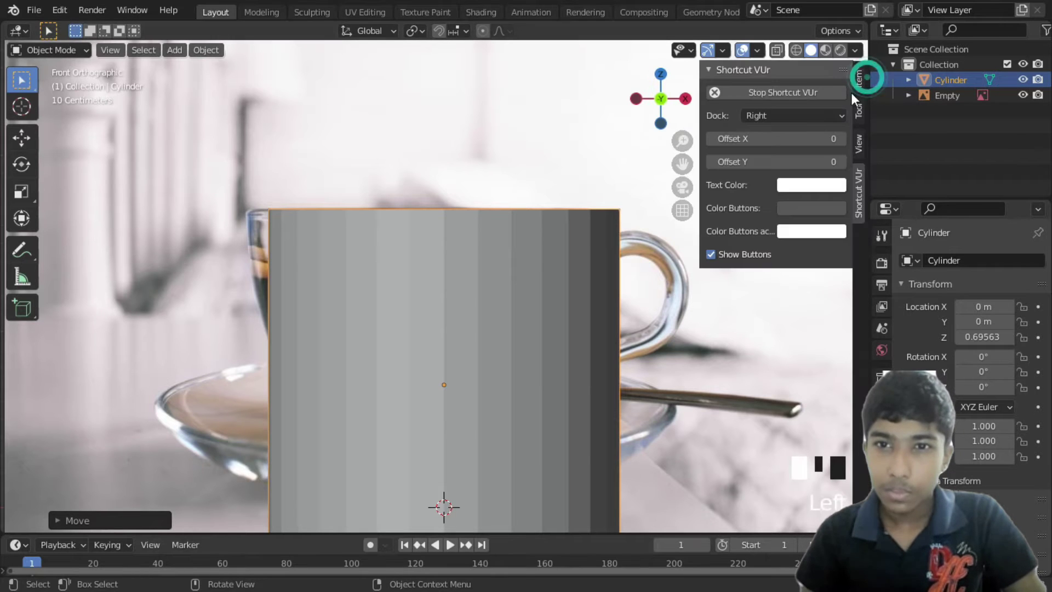
{"action": "left_click", "coordinate": [784, 185]}
{"action": "mouse_move", "coordinate": [839, 262]}
{"action": "left_mouse_down"}
{"action": "mouse_move", "coordinate": [792, 286]}
{"action": "mouse_move", "coordinate": [801, 297]}
{"action": "left_mouse_up"}
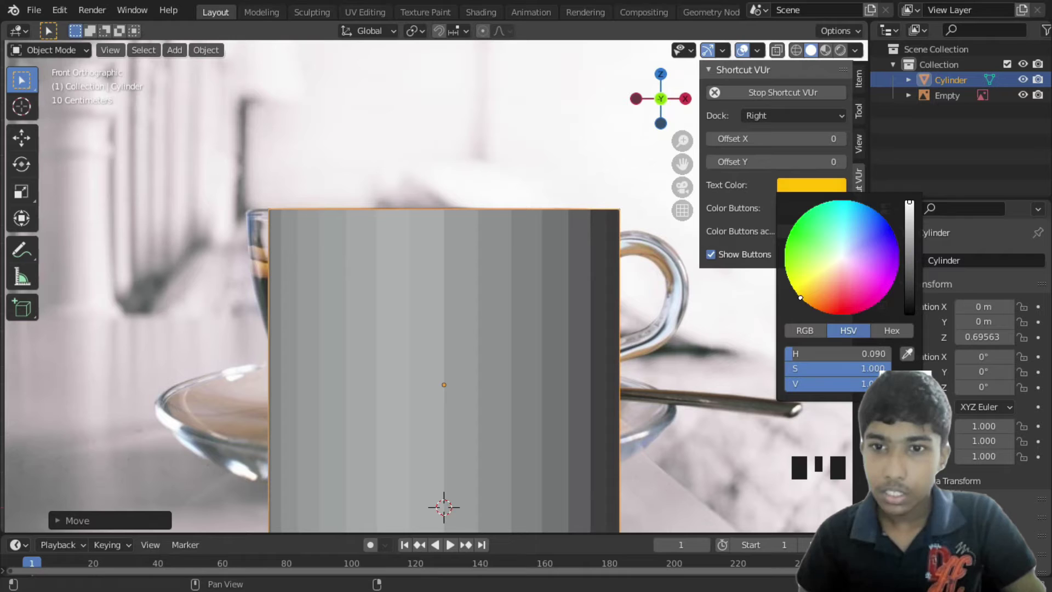
{"action": "key", "text": "n"}
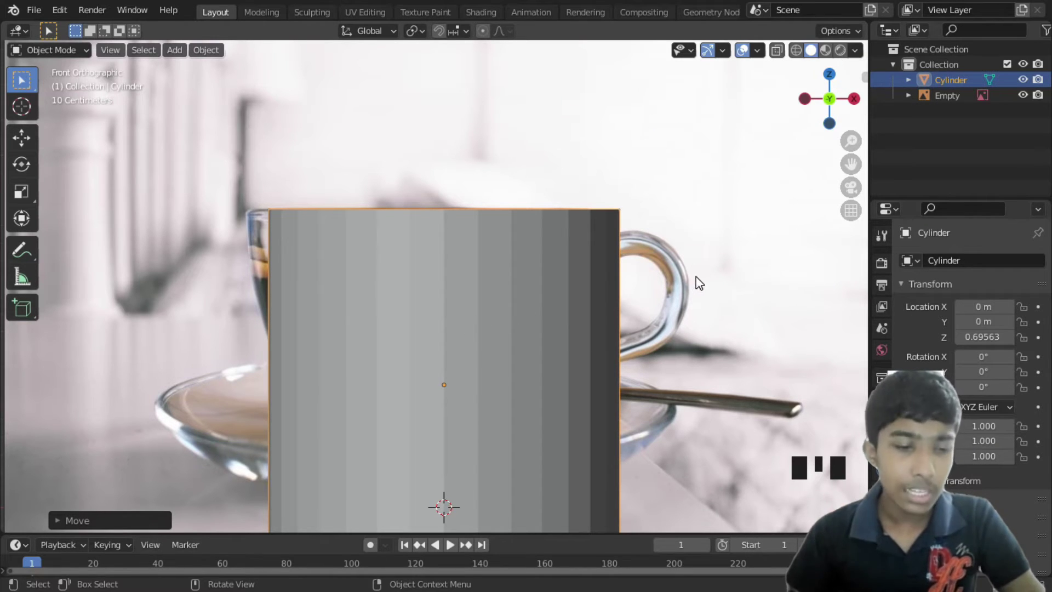
- Turn on X-ray display so the reference cup shows through the cylinder
{"action": "key", "text": "alt"}
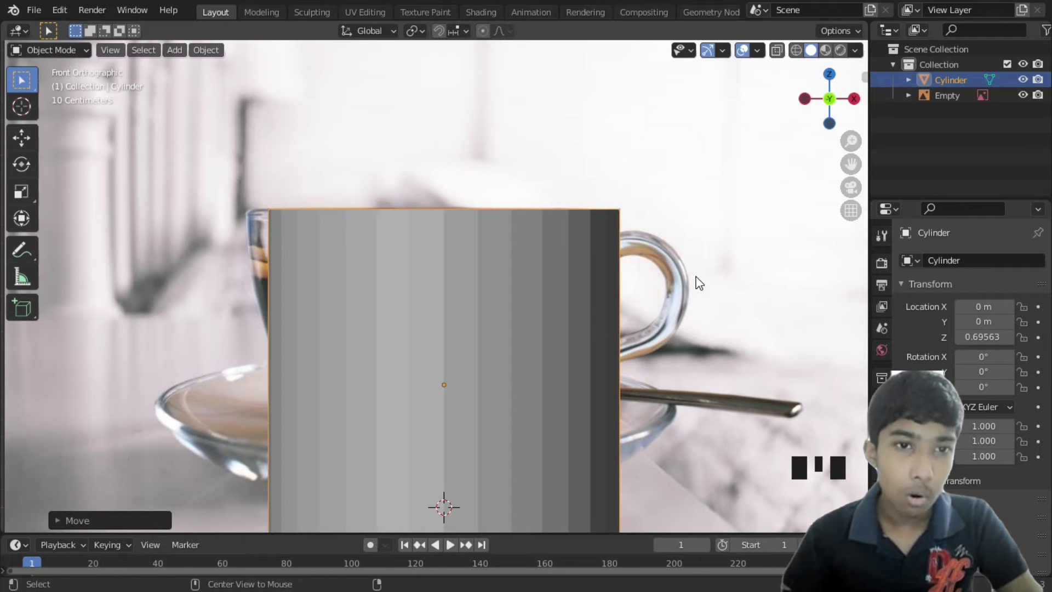
{"action": "key", "text": "alt+z"}
{"action": "key", "text": "alt+z"}
{"action": "key", "text": "alt+z"}
{"action": "key", "text": "alt+z"}
{"action": "key", "text": "alt+z"}
{"action": "key", "text": "alt+z"}
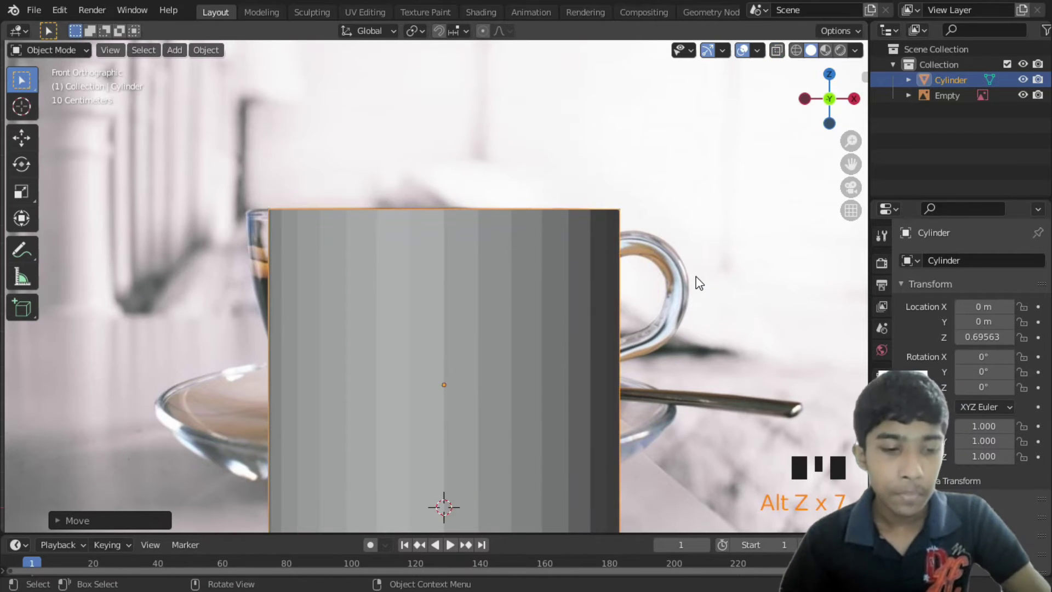
{"action": "key", "text": "alt+z"}
- Fit the cylinder to the pictured cup's width by moving it to about -0.135 m on X and scaling X to about 0.989
{"action": "key", "text": "g"}
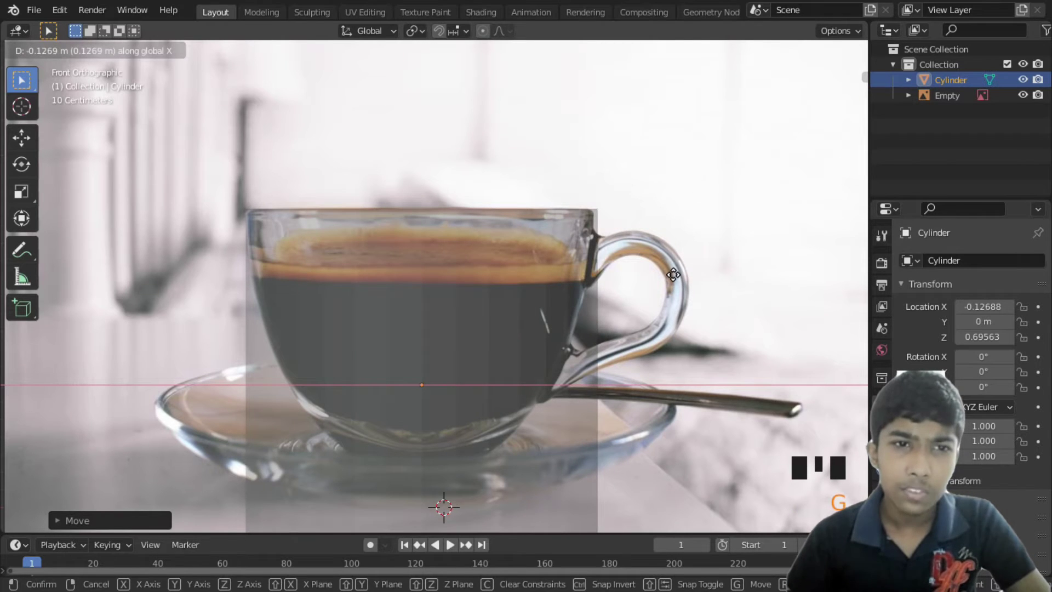
{"action": "left_click", "coordinate": [672, 273]}
{"action": "key", "text": "s"}
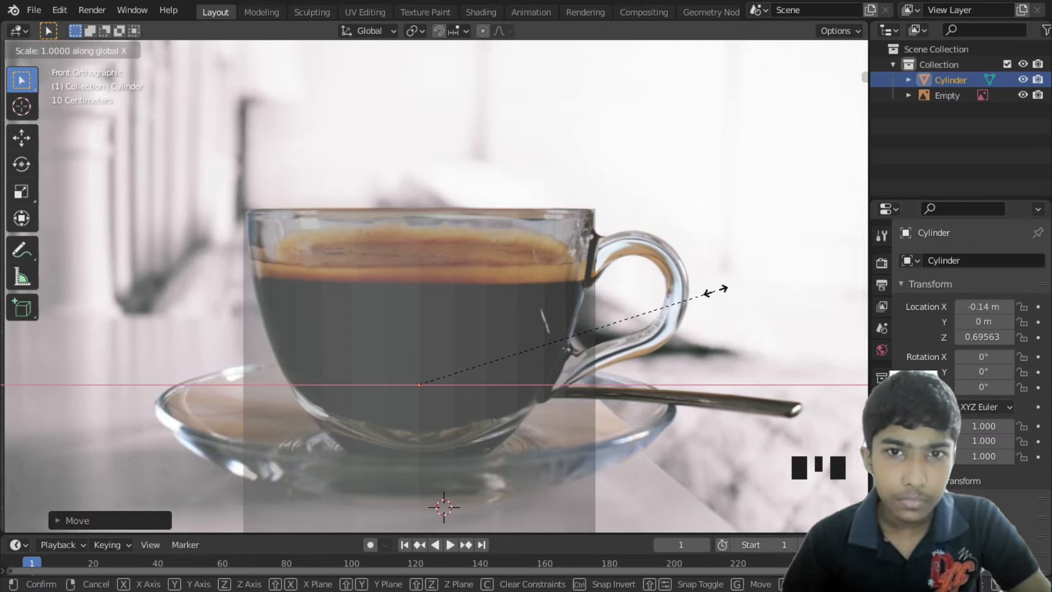
{"action": "left_click", "coordinate": [714, 291]}
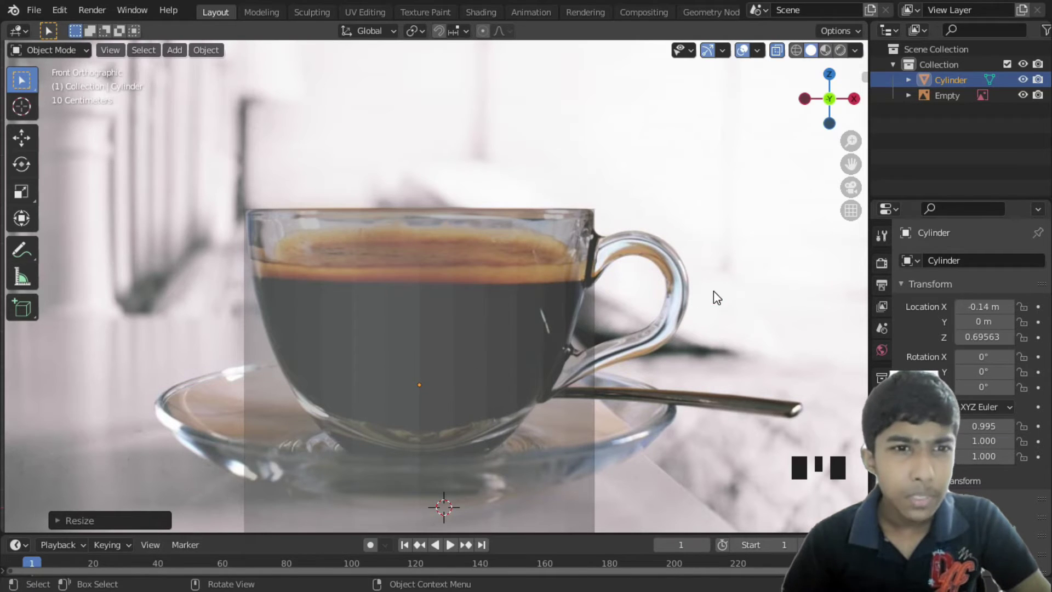
{"action": "key", "text": "g"}
{"action": "key", "text": "x"}
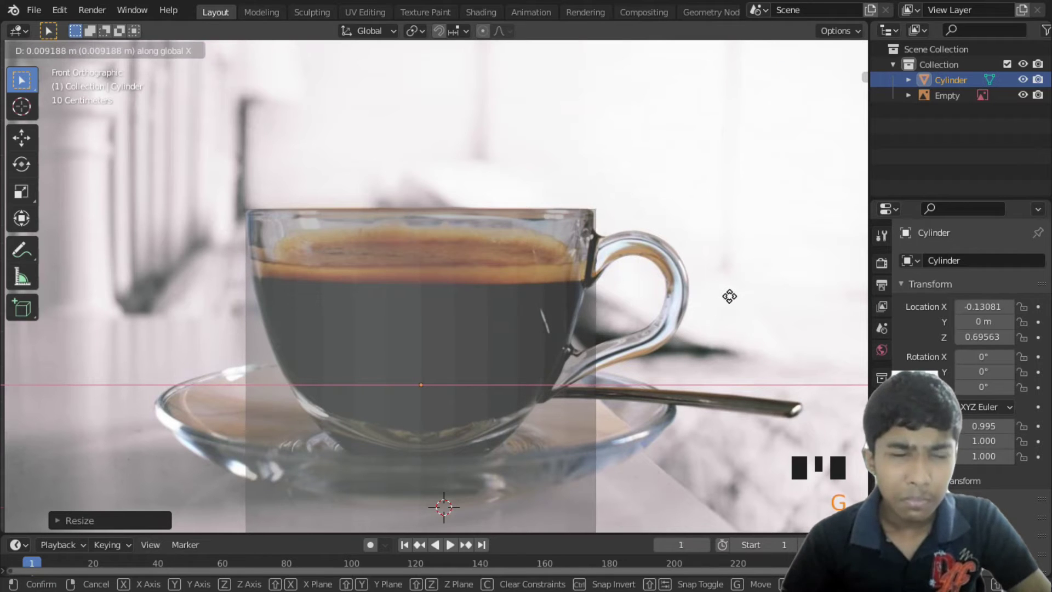
{"action": "left_click", "coordinate": [722, 296]}
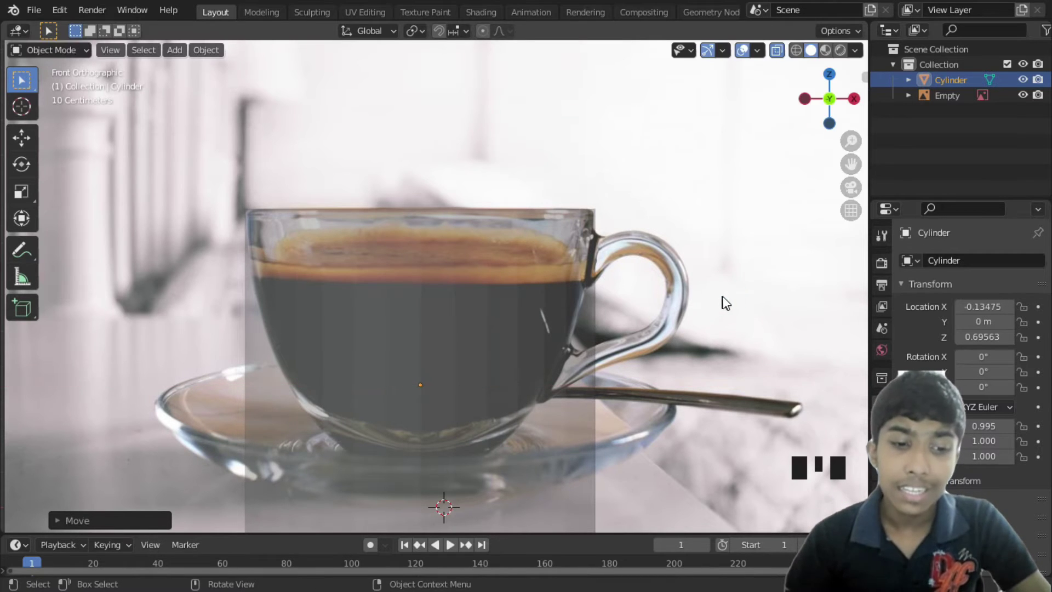
{"action": "key", "text": "s"}
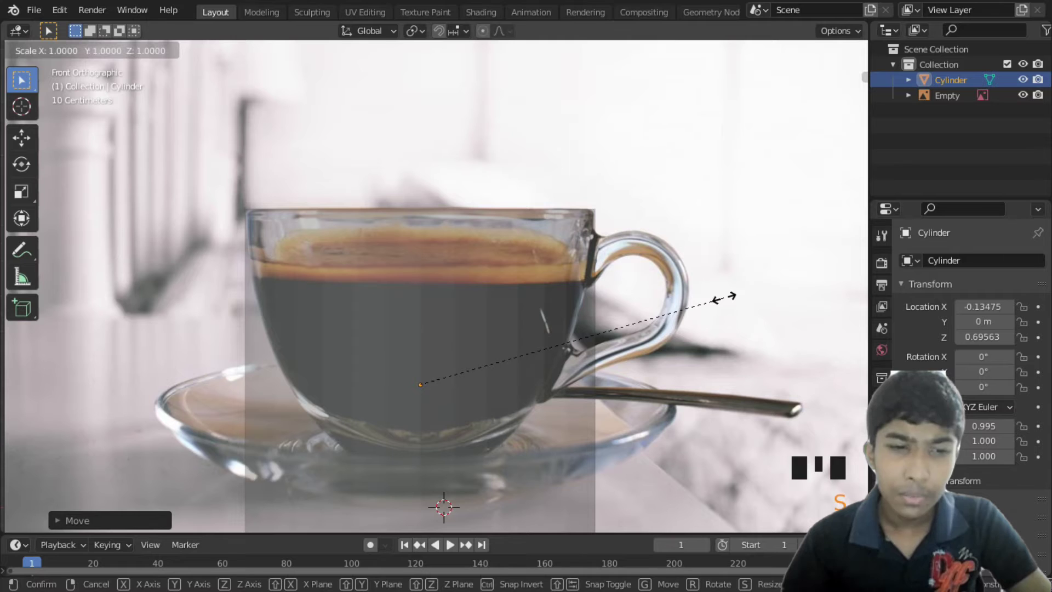
{"action": "key", "text": "x"}
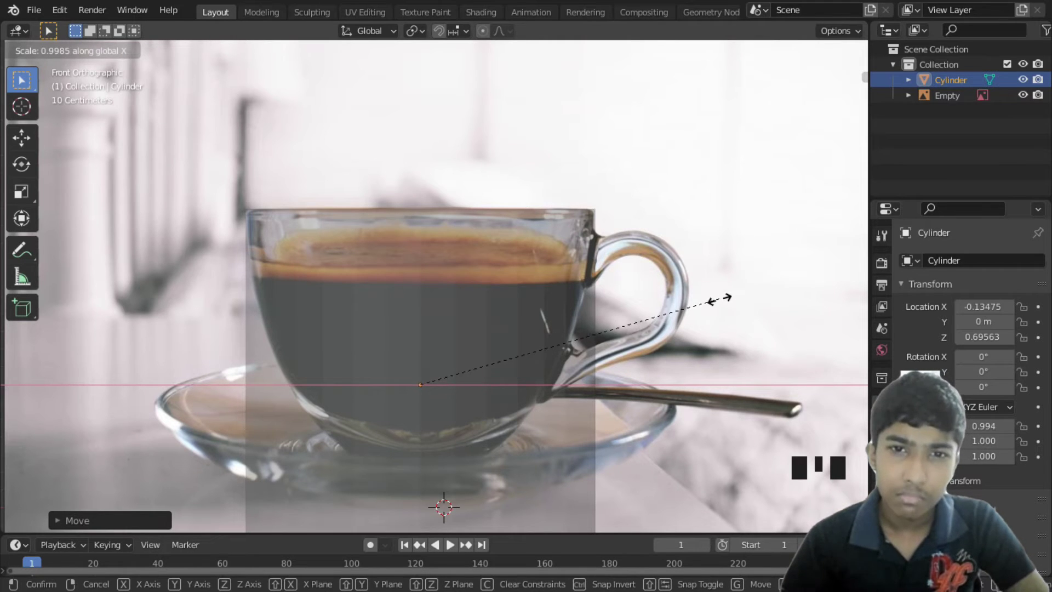
{"action": "left_click", "coordinate": [705, 297]}
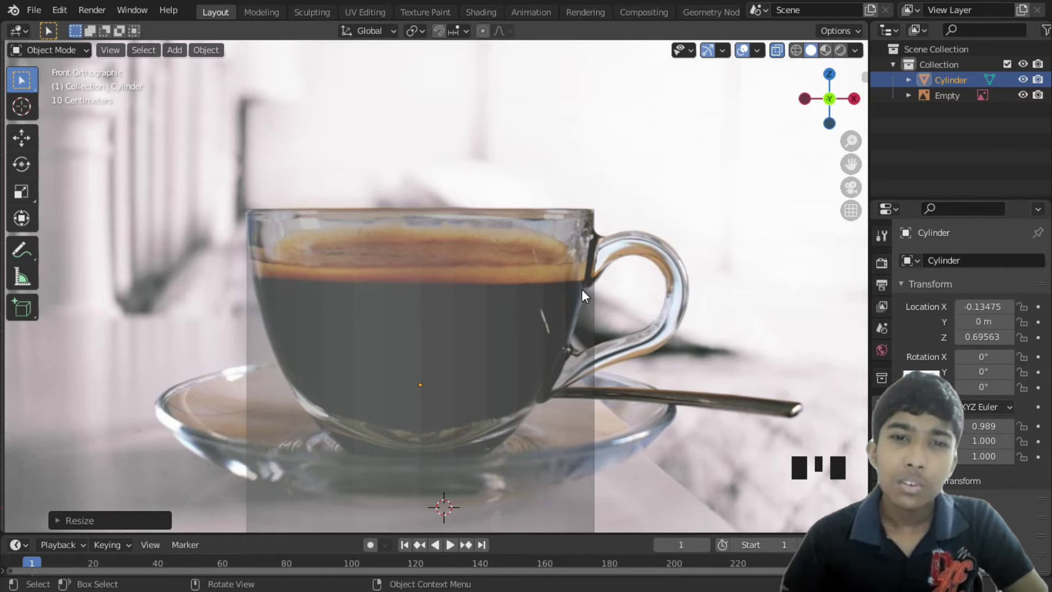
- Enter Edit Mode on the cylinder mesh
{"action": "scroll", "coordinate": [583, 296], "scroll_direction": "down", "scroll_amount": 1}
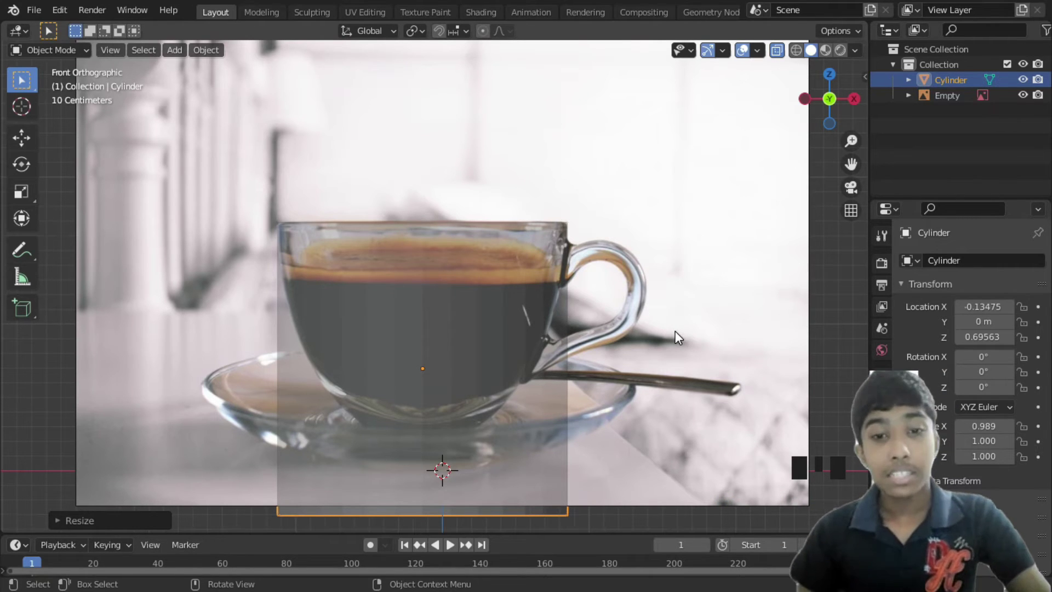
{"action": "key", "text": "Tab"}
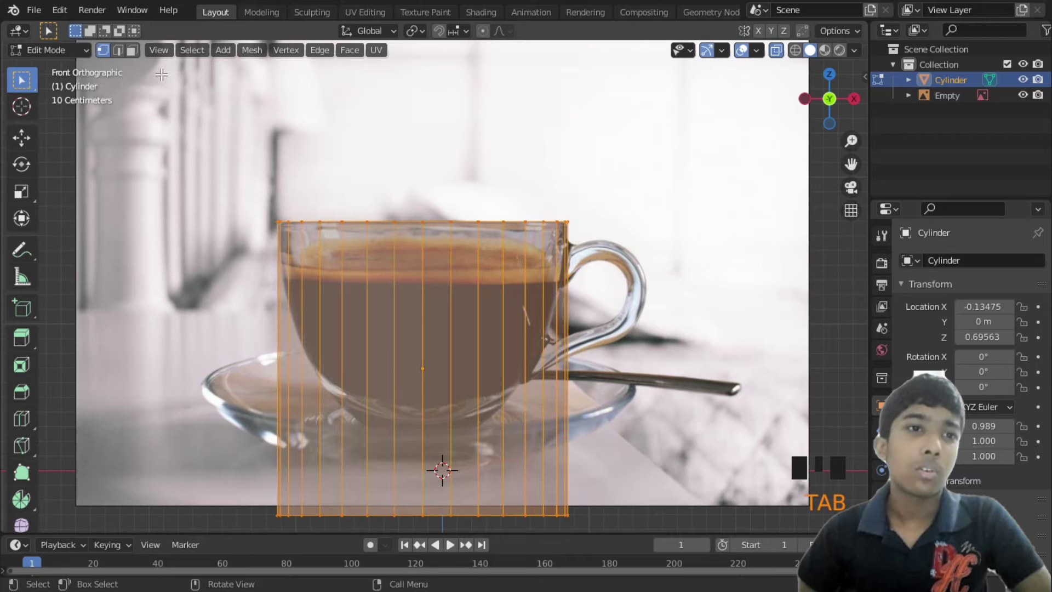
{"action": "left_click", "coordinate": [85, 50]}
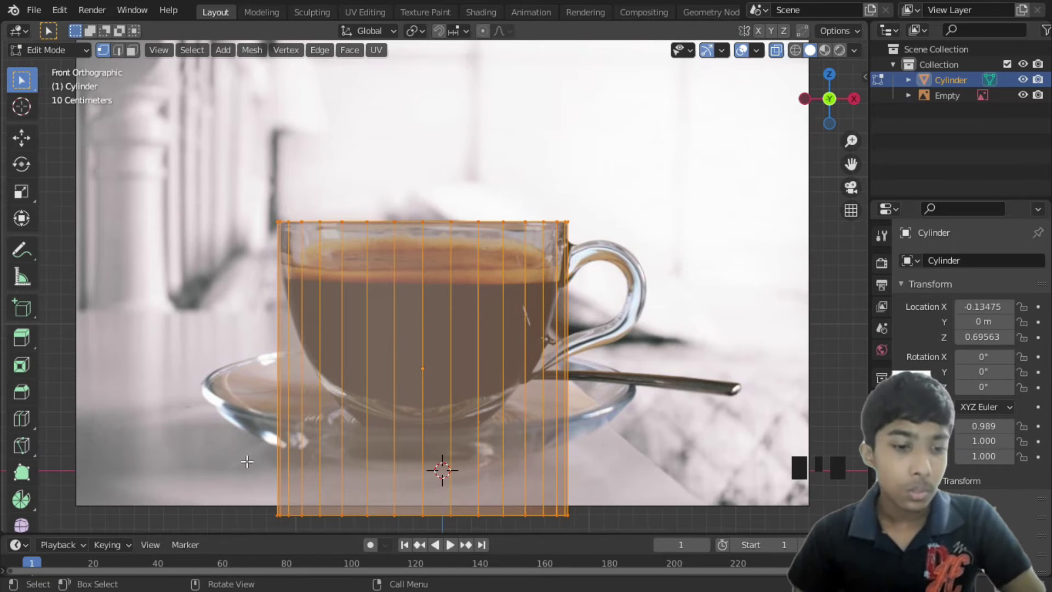
{"action": "key", "text": "shift+a"}
{"action": "key", "text": "Escape"}
{"action": "key", "text": "shift+s"}
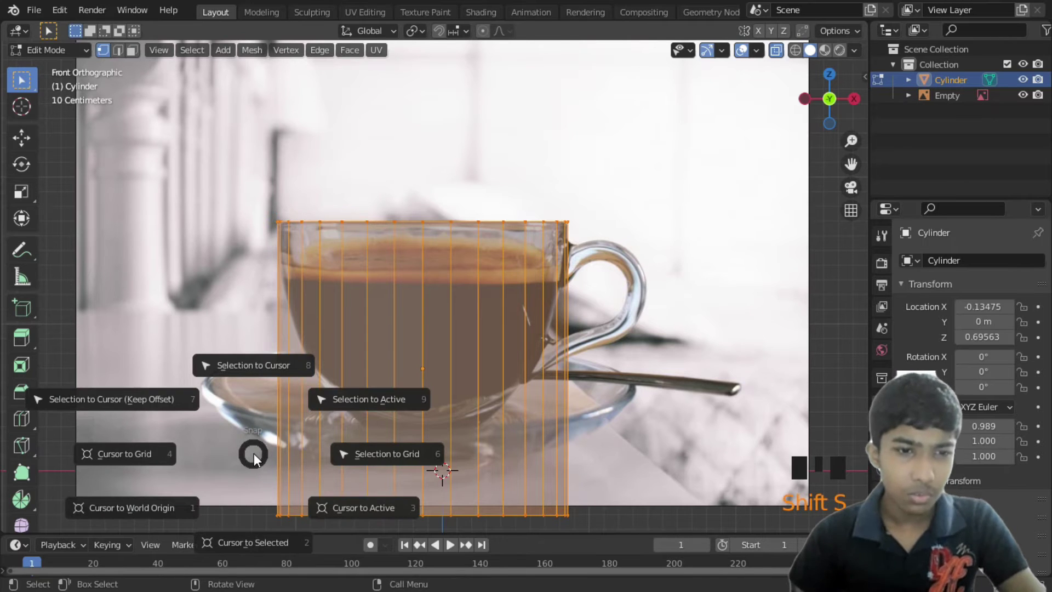
{"action": "key", "text": "Escape"}
{"action": "key", "text": "alt+s"}
{"action": "key", "text": "Escape"}
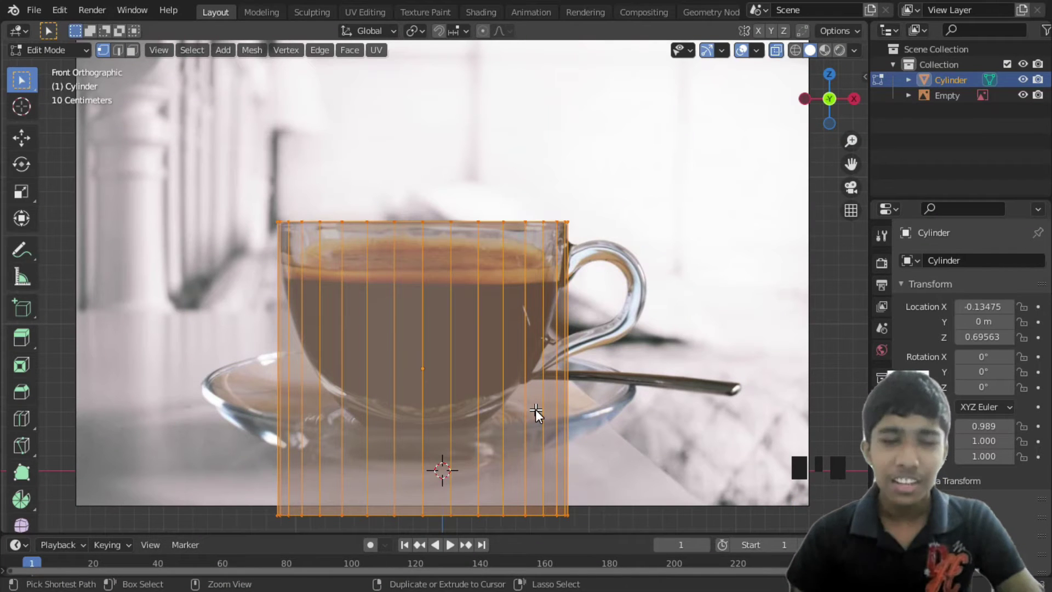
{"action": "left_click", "coordinate": [435, 513], "text": "ctrl"}
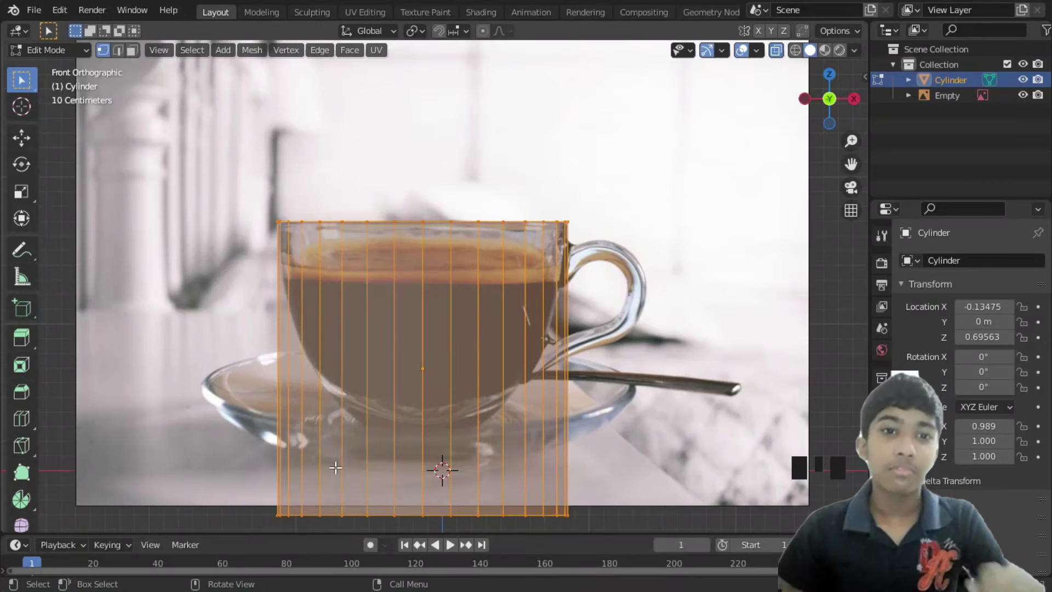
- Save the Blender file
{"action": "key", "text": "ctrl+s"}
{"action": "left_click", "coordinate": [235, 465]}
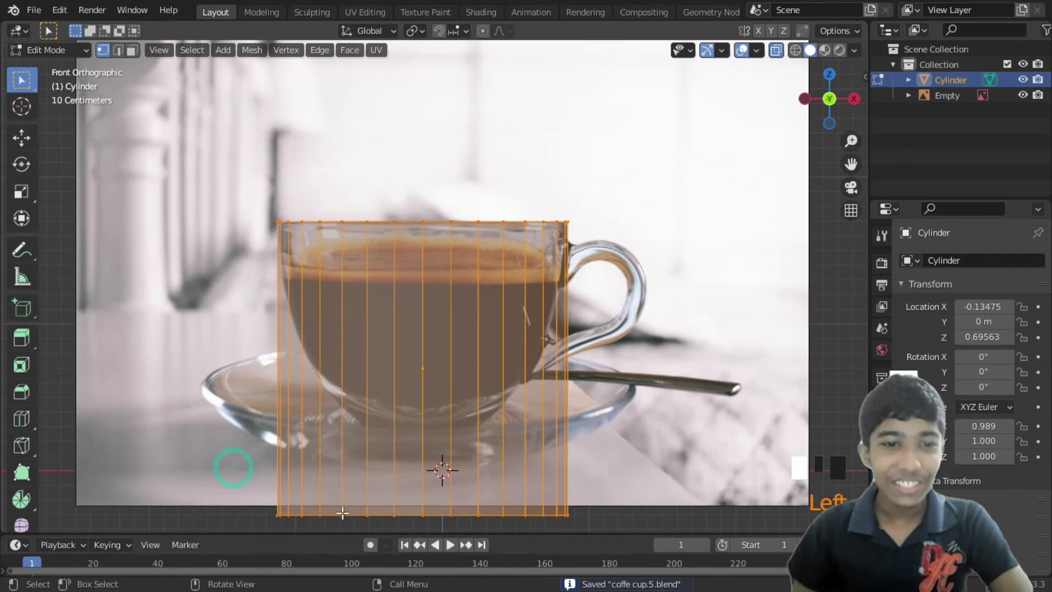
- Select a single vertex on the cylinder's bottom edge, inspect it from an angle, and return to front view
{"action": "left_click", "coordinate": [394, 475]}
{"action": "middle_click_drag", "start_coordinate": [395, 472], "coordinate": [406, 401]}
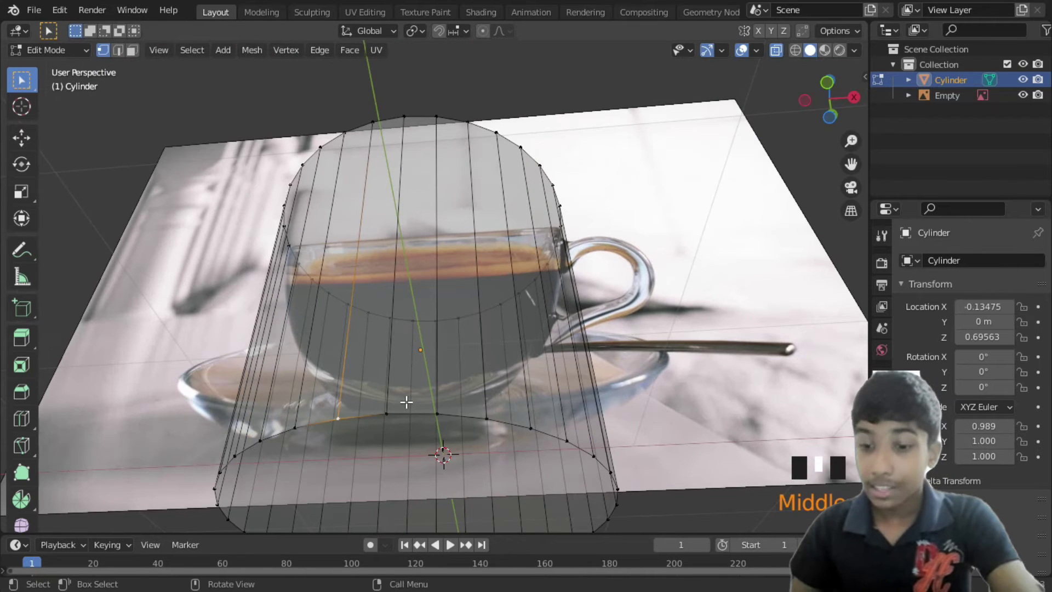
{"action": "key", "text": "KP_1"}
{"action": "middle_click_drag", "start_coordinate": [384, 445], "coordinate": [379, 356], "text": "shift"}
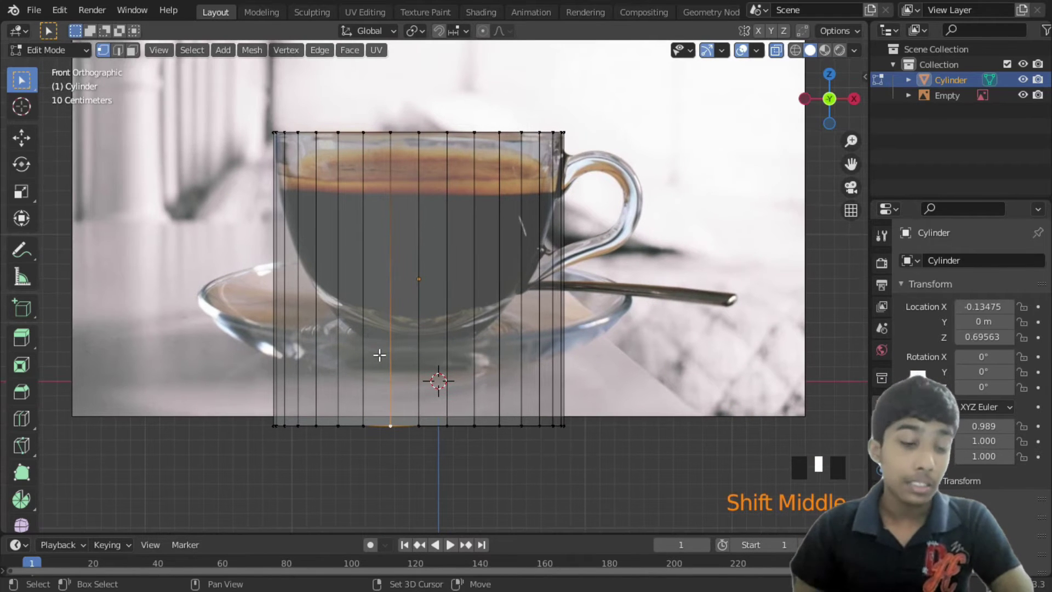
- With X-ray off, box-select the cylinder's bottom vertices and check the selection from another angle
{"action": "key", "text": "alt+z"}
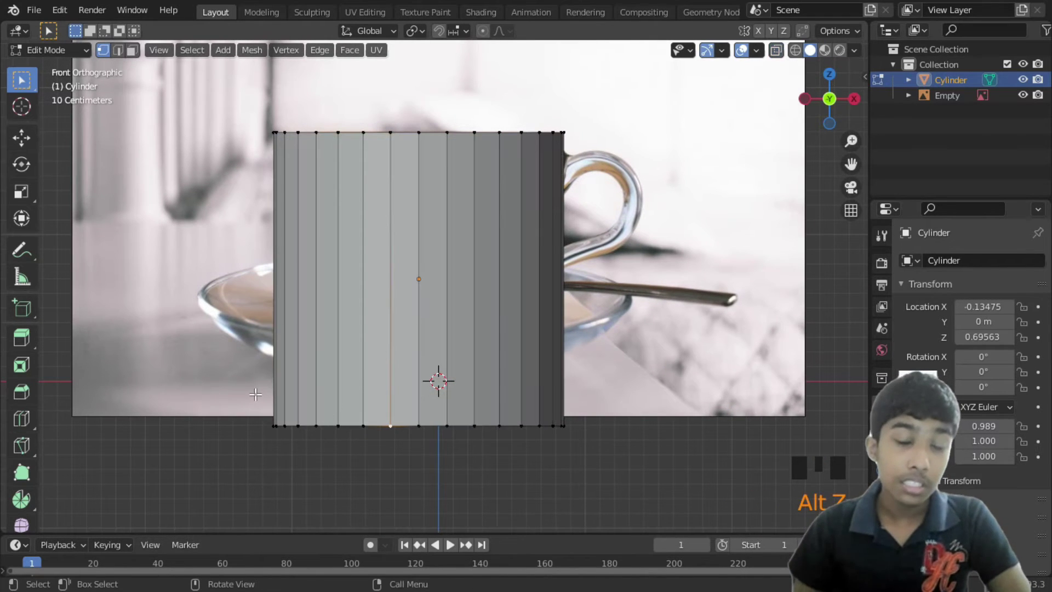
{"action": "left_click_drag", "start_coordinate": [254, 392], "coordinate": [630, 446]}
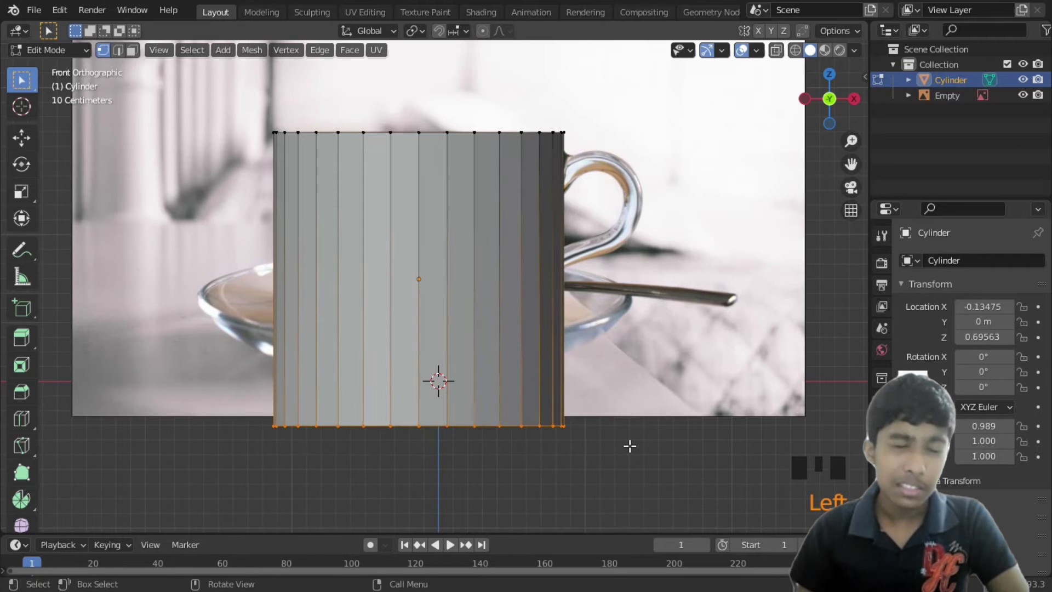
{"action": "middle_click_drag", "start_coordinate": [546, 415], "coordinate": [433, 417]}
{"action": "key", "text": "KP_1"}
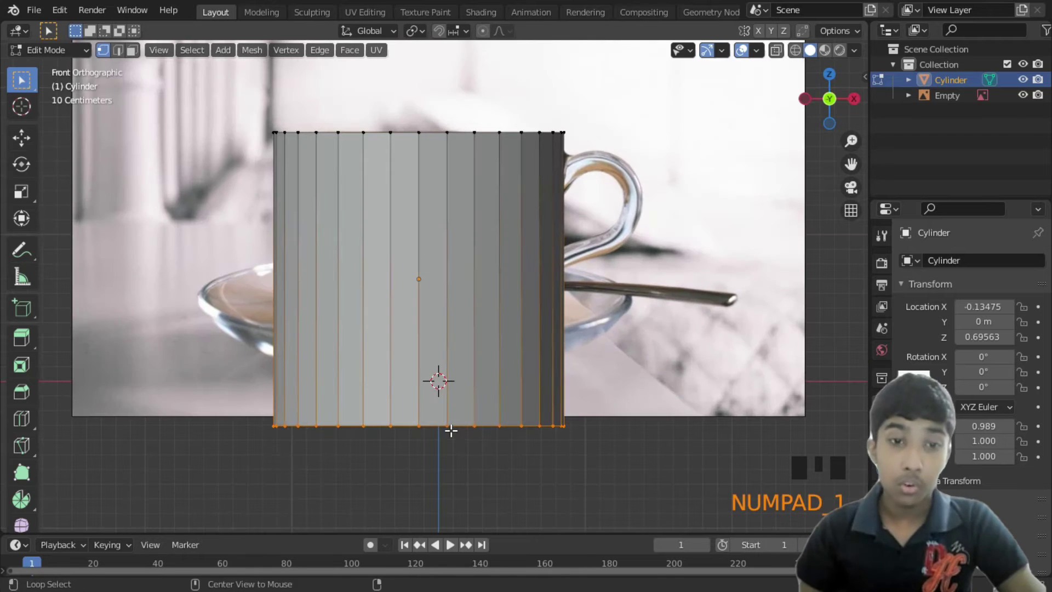
- With X-ray on, box-select the cylinder's whole bottom vertex ring and move it up along Z to the lower part of the pictured saucer
{"action": "key", "text": "alt+z"}
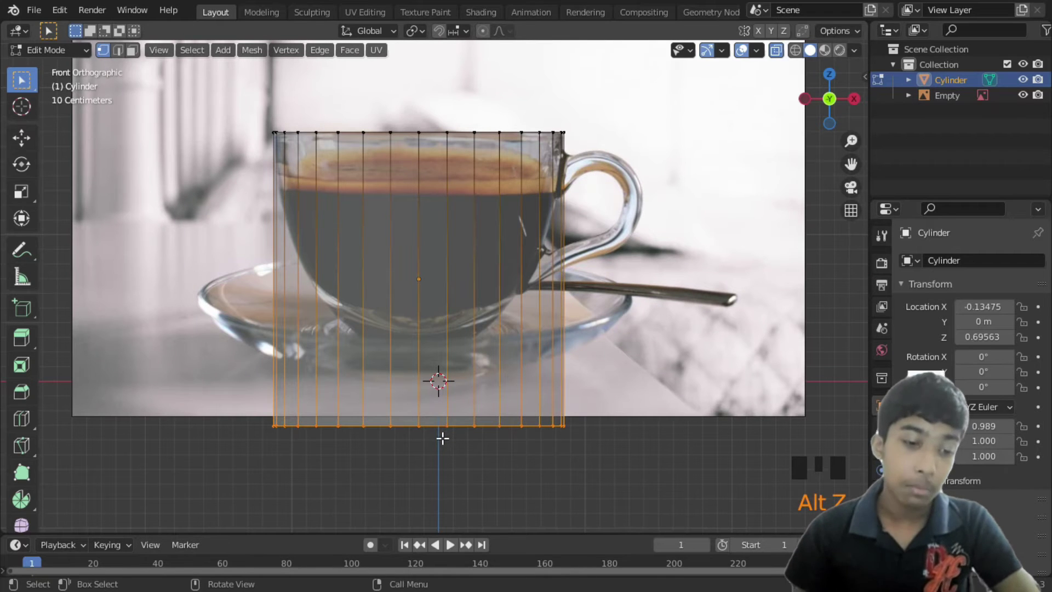
{"action": "left_click_drag", "start_coordinate": [247, 396], "coordinate": [658, 446]}
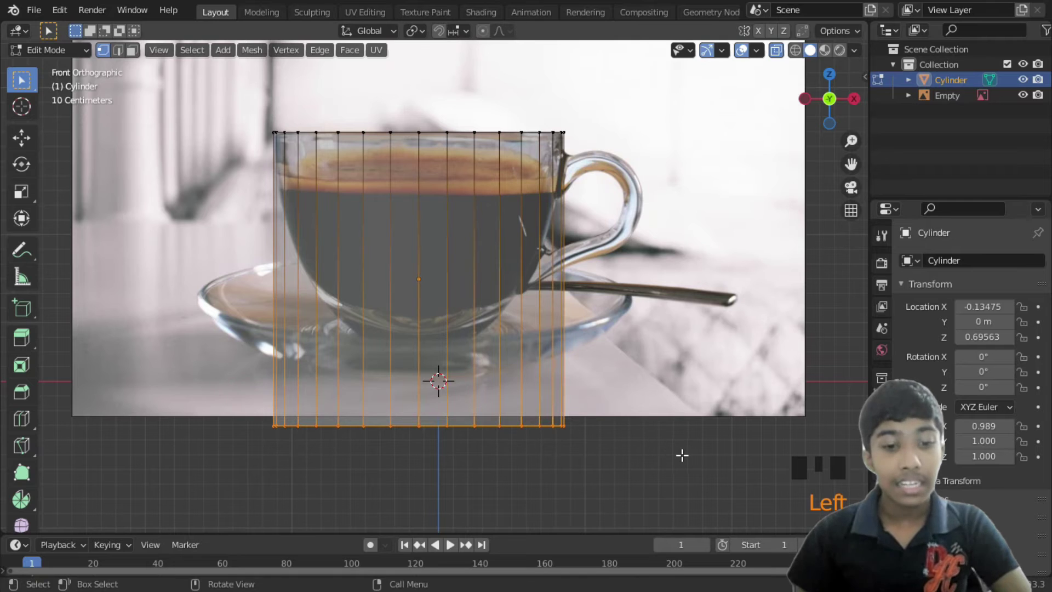
{"action": "key", "text": "g"}
{"action": "key", "text": "z"}
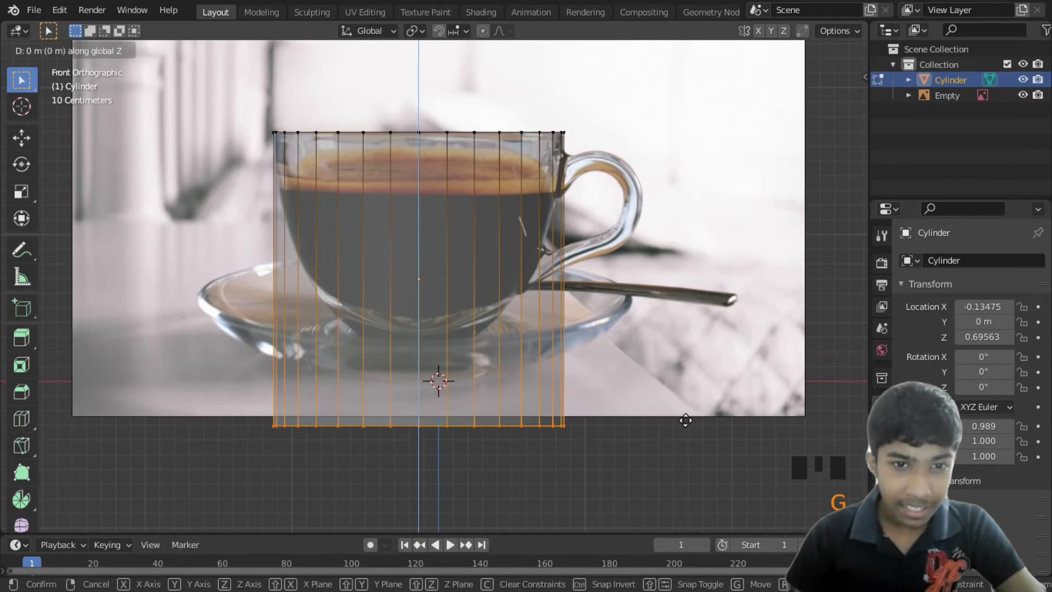
{"action": "left_click", "coordinate": [680, 382]}
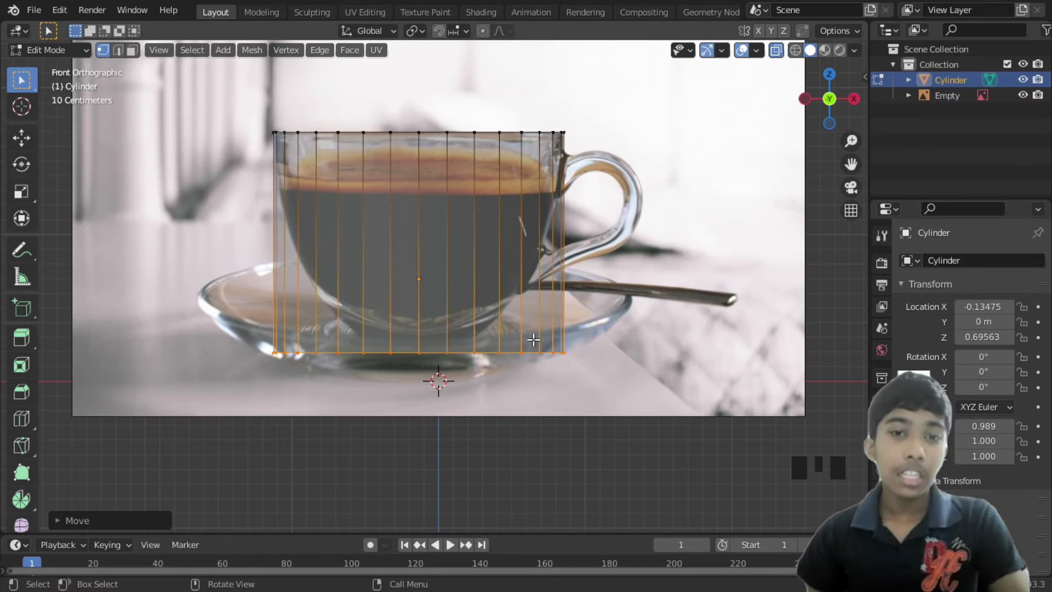
- Add one horizontal loop cut around the cylinder, slide it up just below the rim, and scale it very slightly inward to the glass outline
{"action": "scroll", "coordinate": [517, 285], "scroll_direction": "up", "scroll_amount": 1}
{"action": "middle_click_drag", "start_coordinate": [516, 284], "coordinate": [512, 350], "text": "shift"}
{"action": "scroll", "coordinate": [510, 336], "scroll_direction": "up", "scroll_amount": 1}
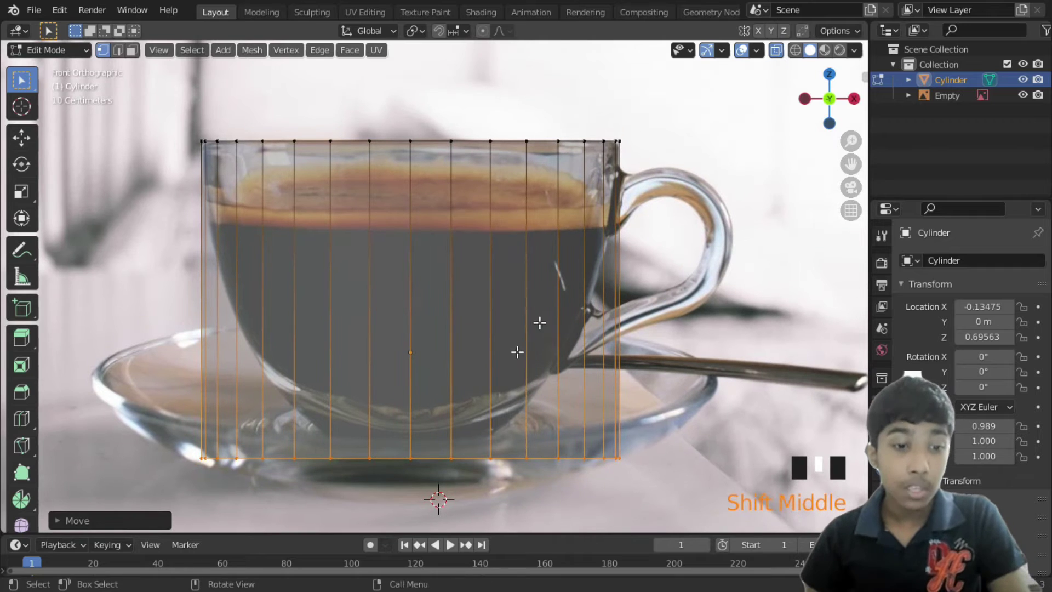
{"action": "key", "text": "ctrl+r"}
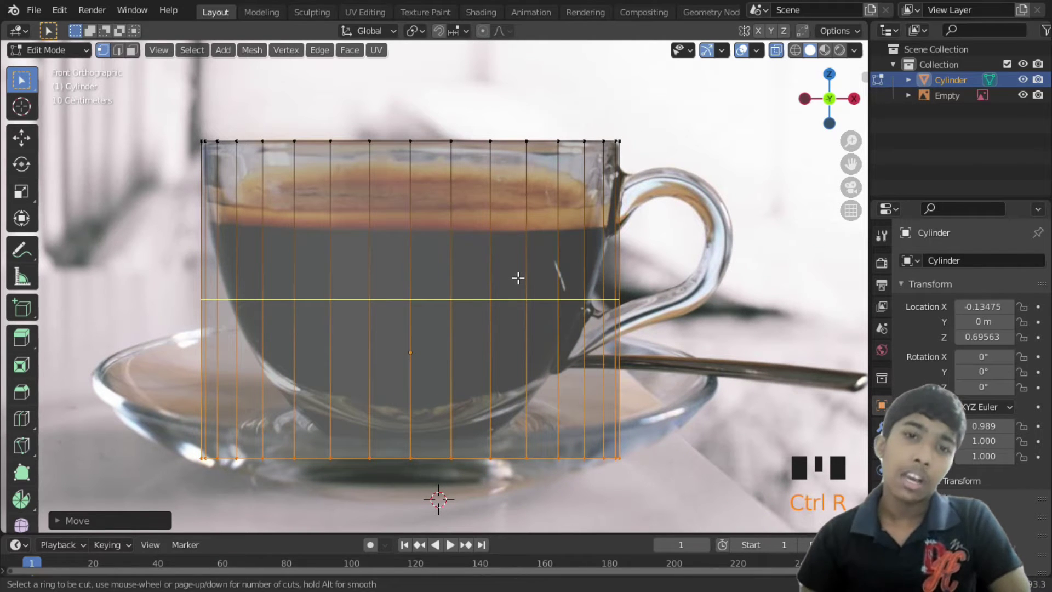
{"action": "right_click", "coordinate": [518, 278]}
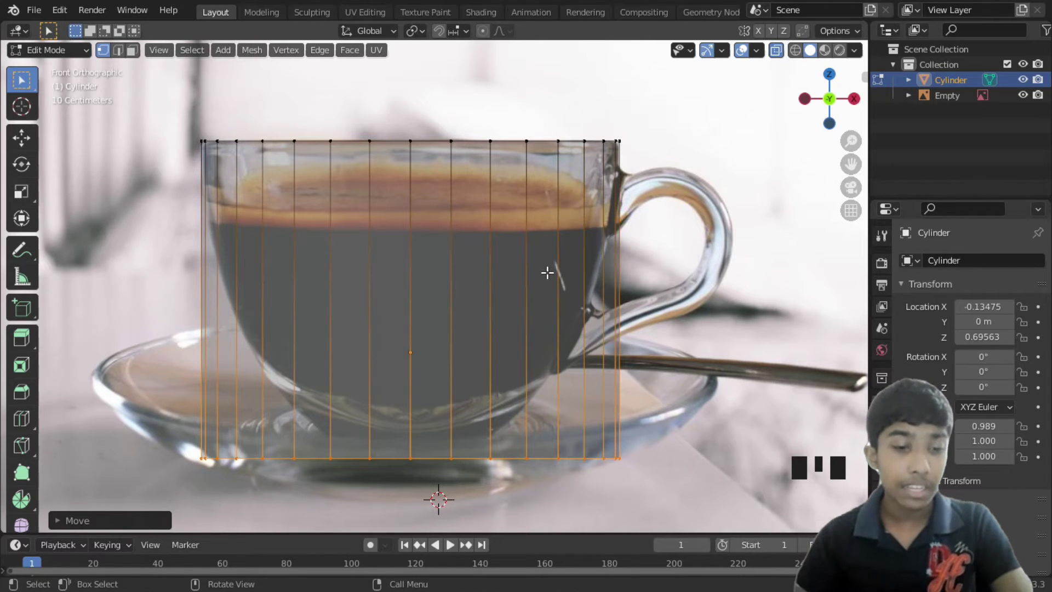
{"action": "key", "text": "ctrl+r"}
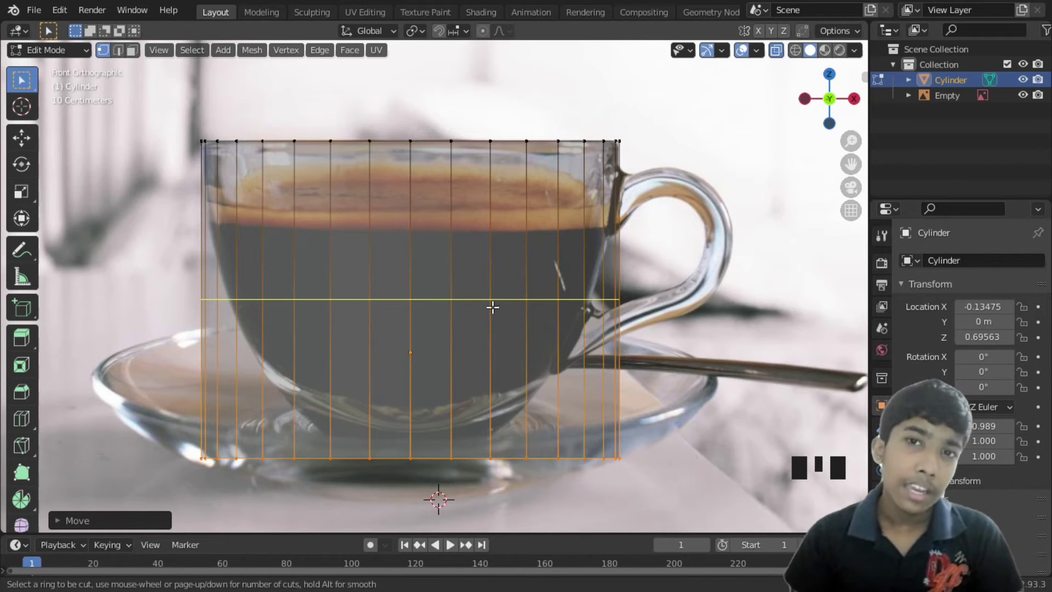
{"action": "scroll", "coordinate": [492, 307], "scroll_direction": "up", "scroll_amount": 1}
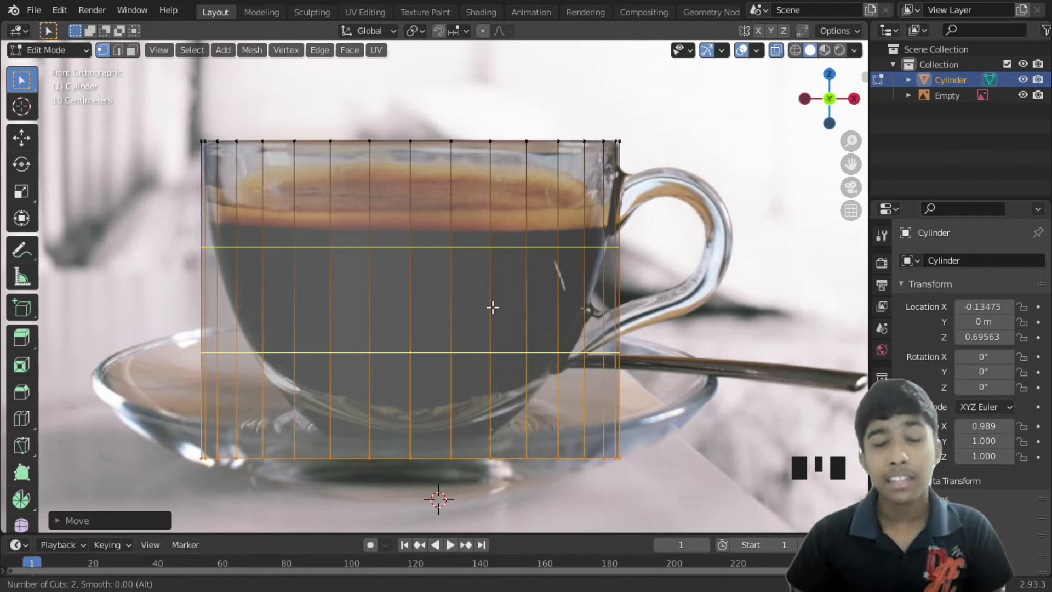
{"action": "scroll", "coordinate": [493, 307], "scroll_direction": "down", "scroll_amount": 1}
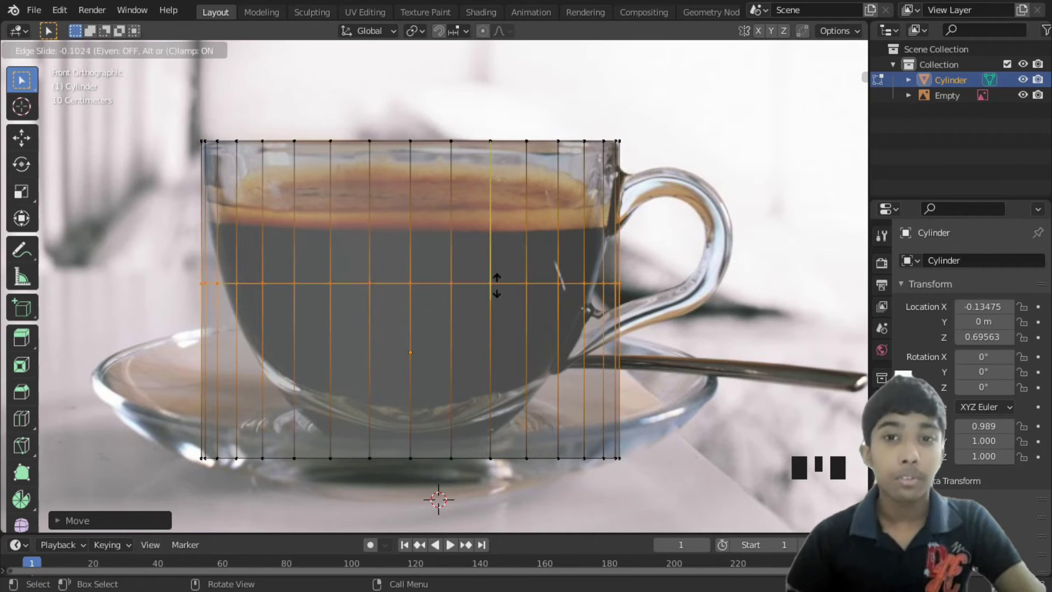
{"action": "left_click", "coordinate": [513, 174]}
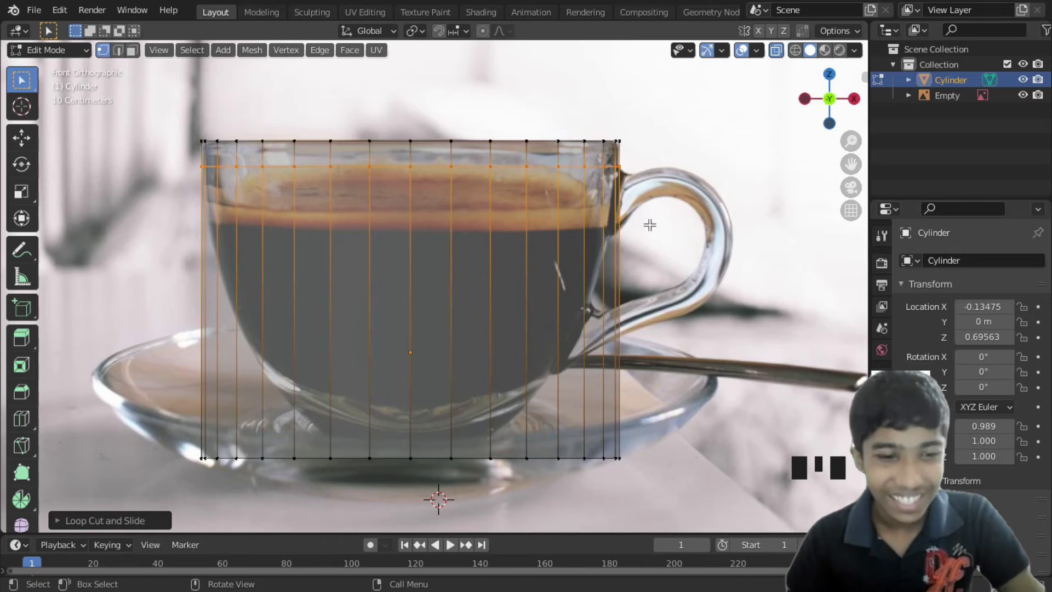
{"action": "key", "text": "s"}
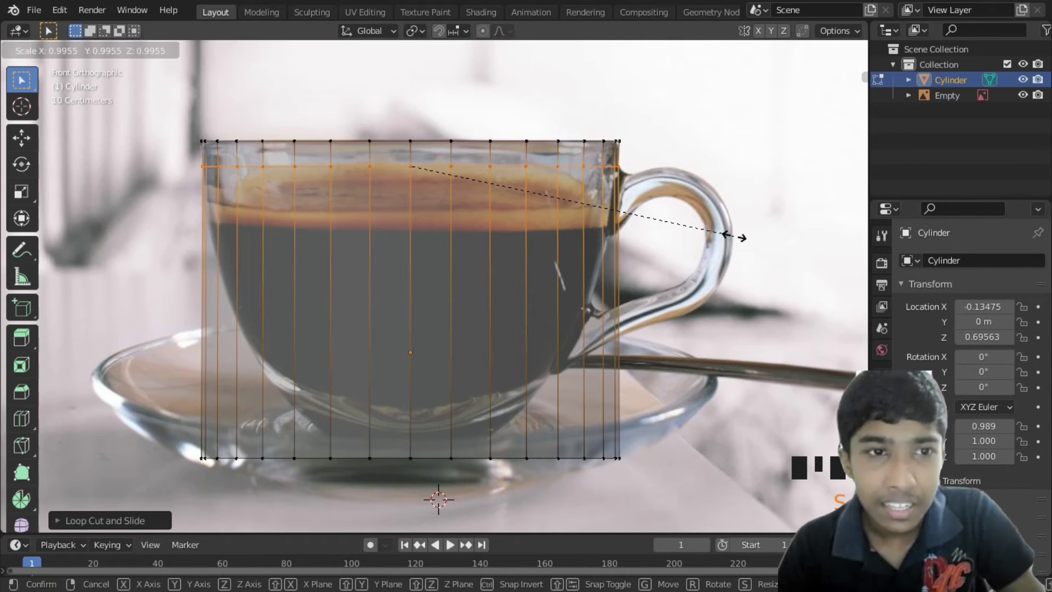
{"action": "left_click", "coordinate": [735, 236]}
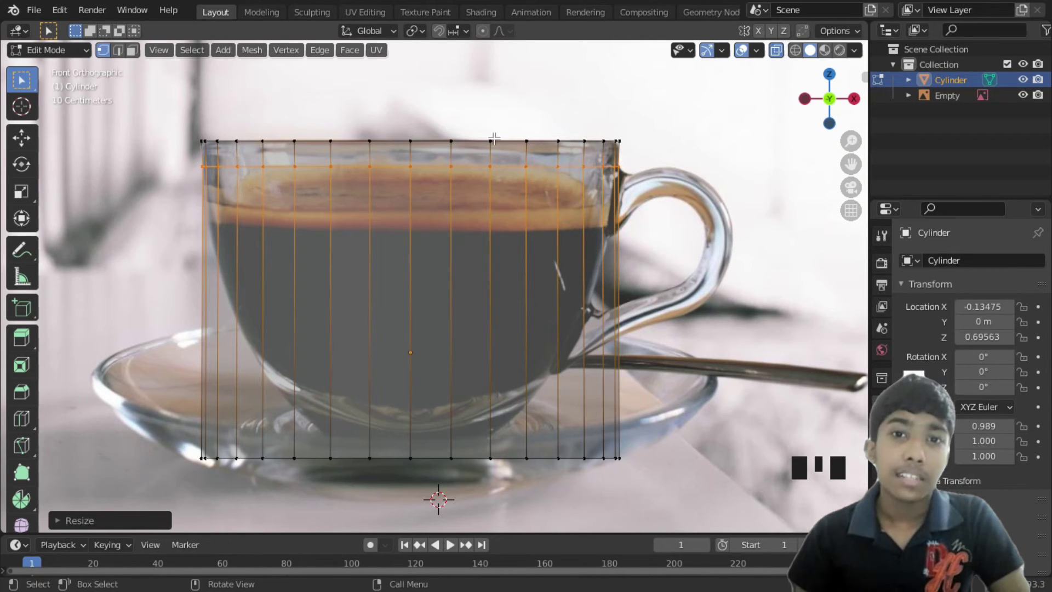
- Select the cylinder's top vertex ring and scale it slightly inward to match the pictured cup's rim
{"action": "left_click_drag", "start_coordinate": [179, 120], "coordinate": [651, 155]}
{"action": "key", "text": "s"}
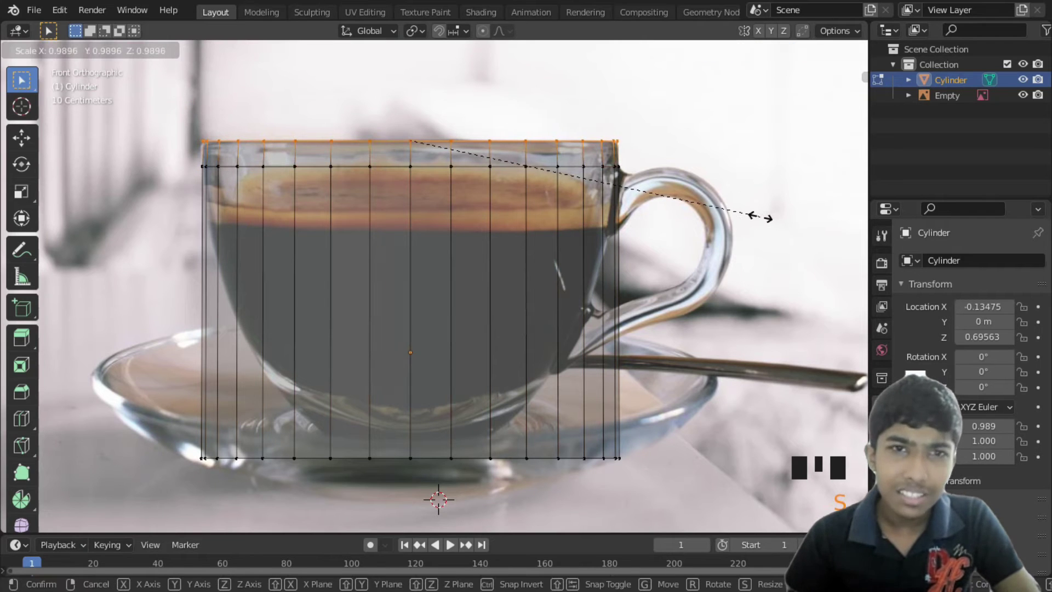
{"action": "left_click", "coordinate": [765, 217]}
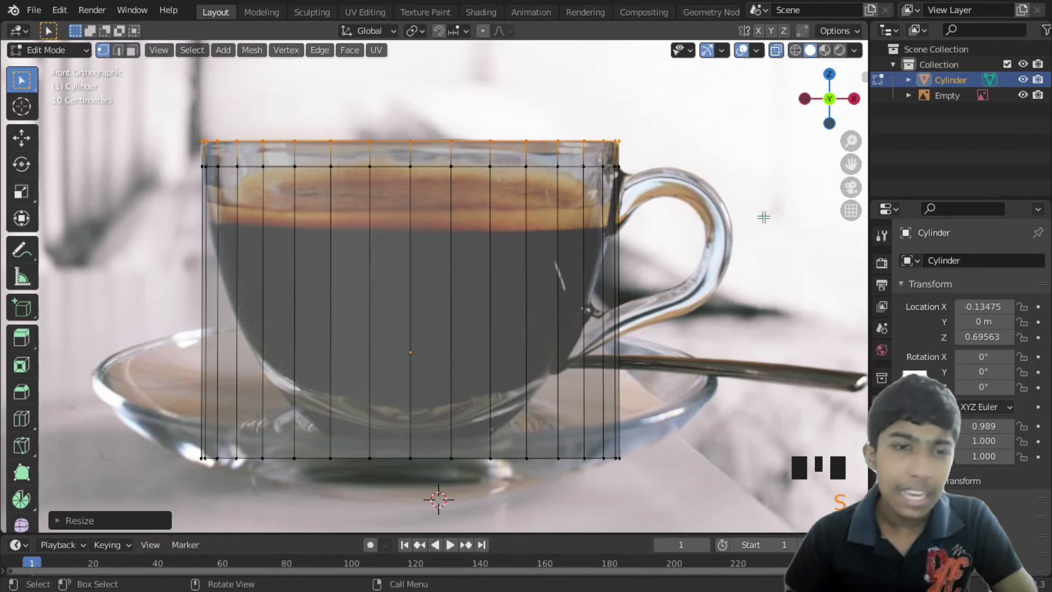
- Add a loop cut just below the pictured coffee surface and scale it to about 0.96 to meet the cup's sides
{"action": "key", "text": "ctrl+r"}
{"action": "left_click", "coordinate": [372, 247]}
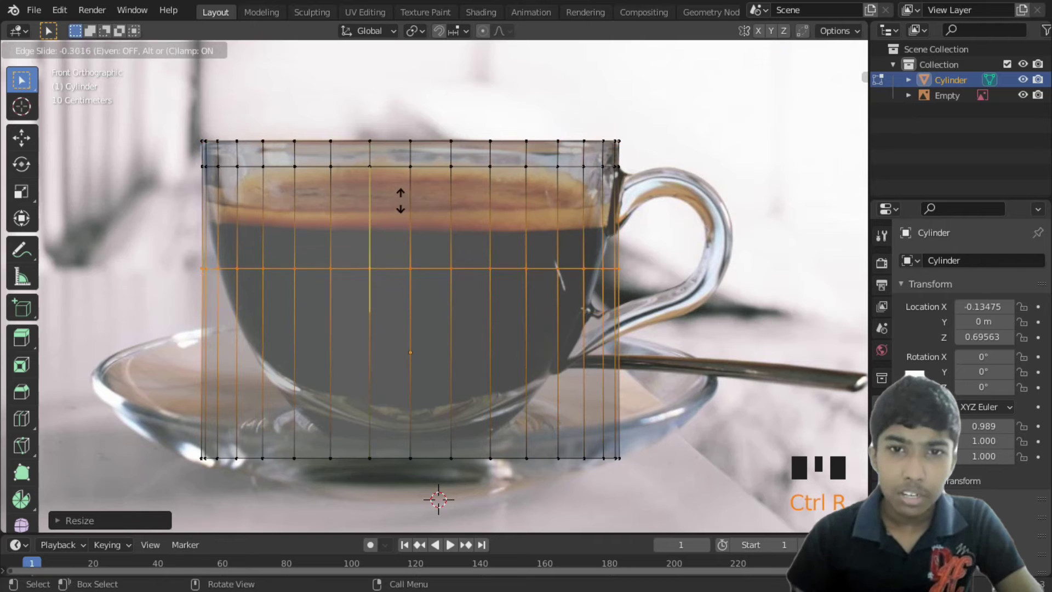
{"action": "left_click", "coordinate": [418, 174]}
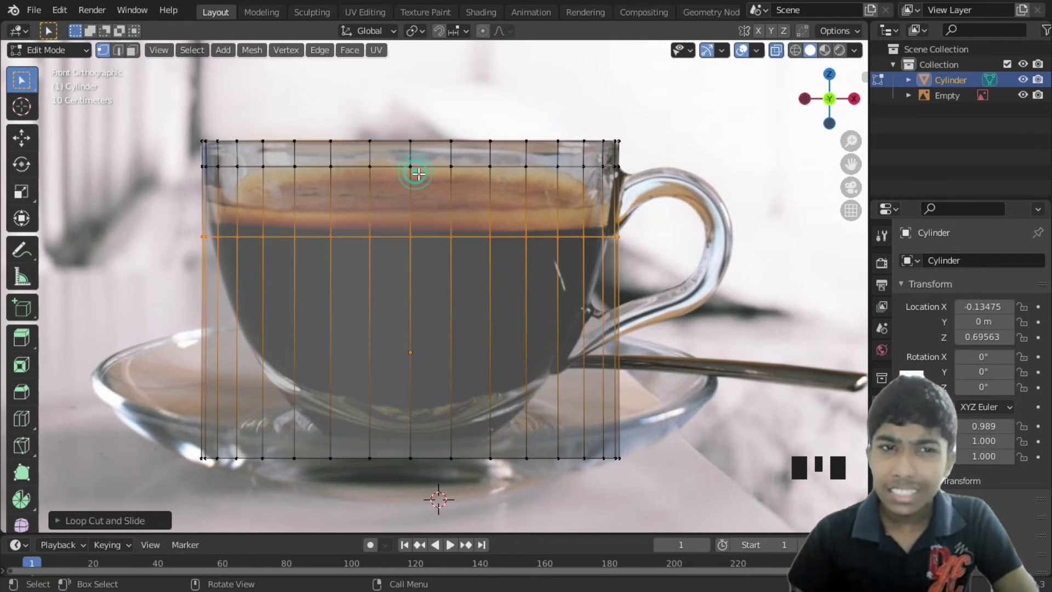
{"action": "key", "text": "s"}
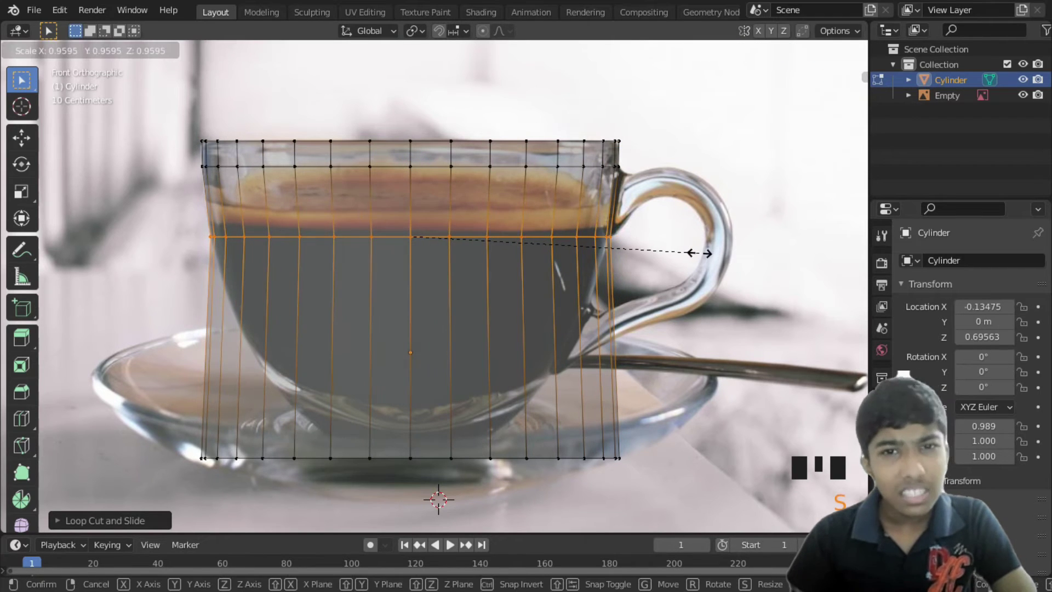
{"action": "left_click", "coordinate": [699, 253]}
- Add a loop cut at the height of the handle's lower joint and scale it to about 0.89 to fit the cup outline
{"action": "key", "text": "ctrl+r"}
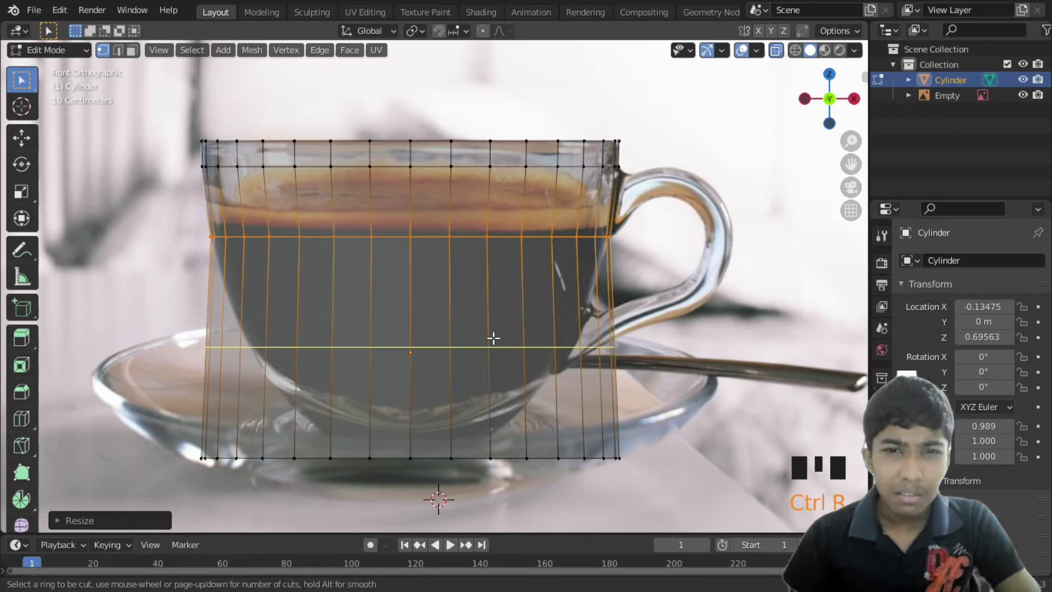
{"action": "left_click", "coordinate": [493, 337]}
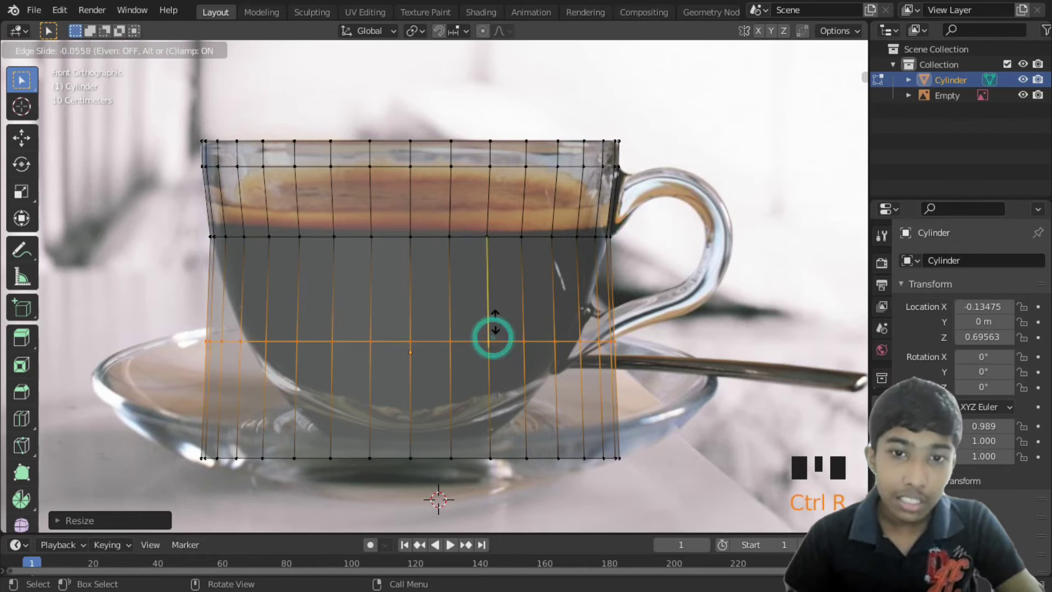
{"action": "left_click", "coordinate": [508, 296]}
{"action": "key", "text": "s"}
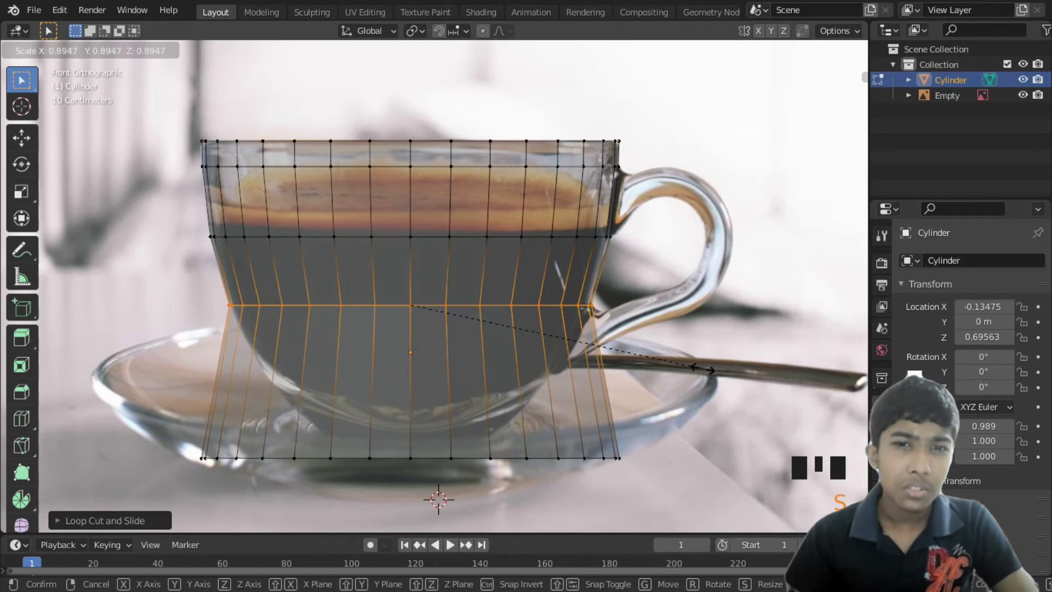
{"action": "left_click", "coordinate": [700, 368]}
- Add a loop cut slightly below the spoon's handle and scale it to about 0.72 to follow the cup's lower curve
{"action": "key", "text": "ctrl+r"}
{"action": "left_click", "coordinate": [467, 405]}
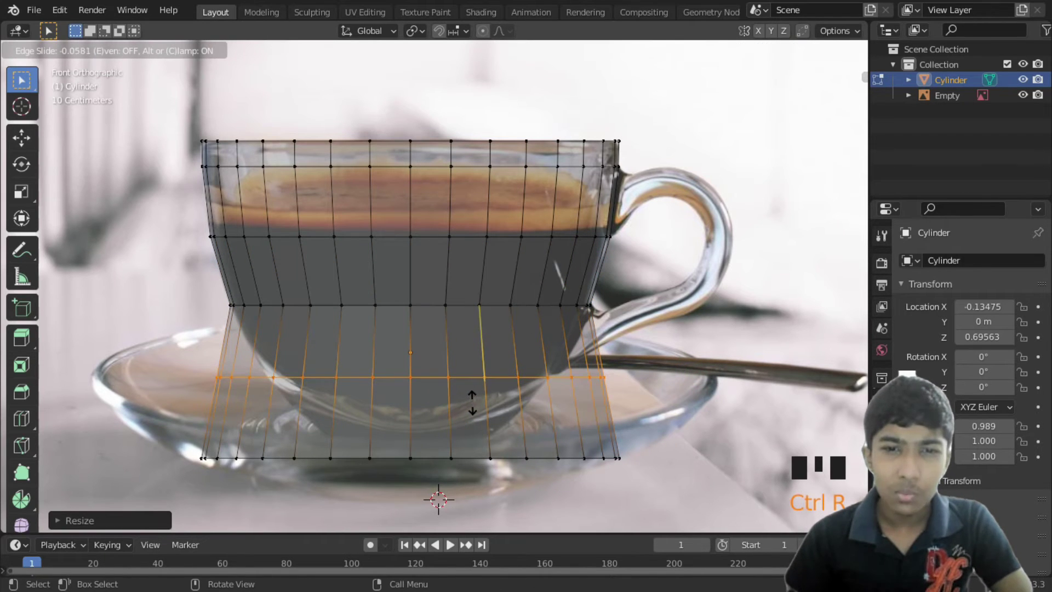
{"action": "left_click", "coordinate": [473, 401]}
{"action": "key", "text": "s"}
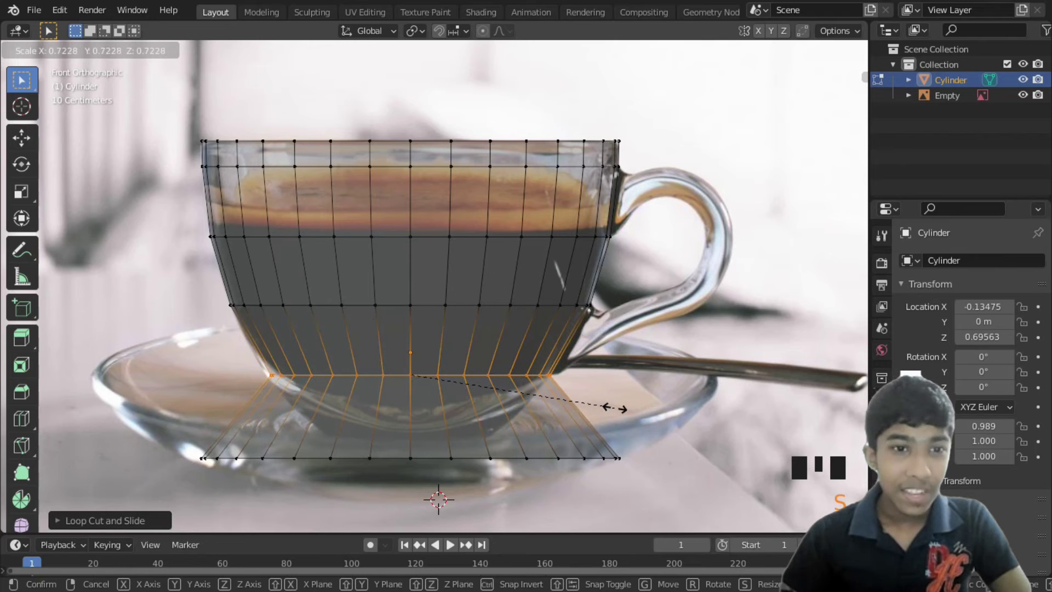
{"action": "left_click", "coordinate": [614, 408]}
- Select the cylinder's bottom vertex ring and scale it down to about a quarter of its width to form the narrow cup base
{"action": "left_click_drag", "start_coordinate": [193, 445], "coordinate": [643, 485]}
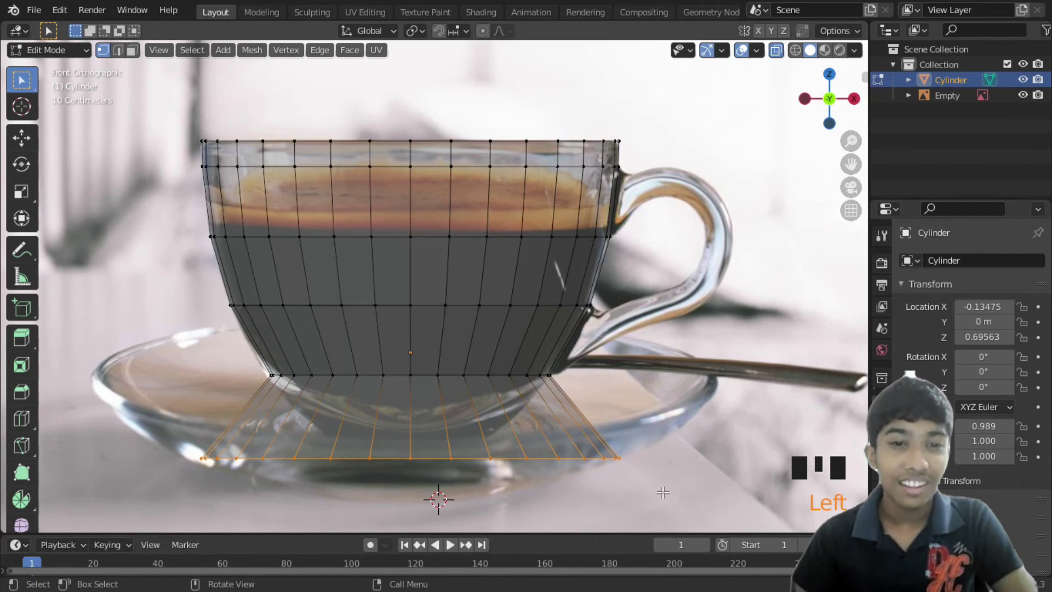
{"action": "key", "text": "s"}
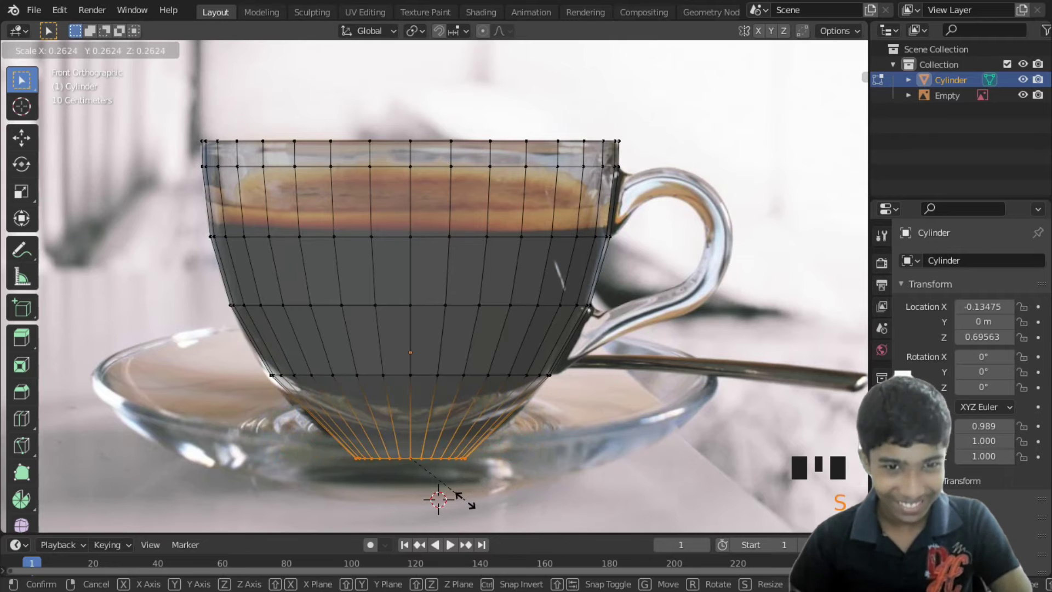
{"action": "left_click", "coordinate": [452, 496]}
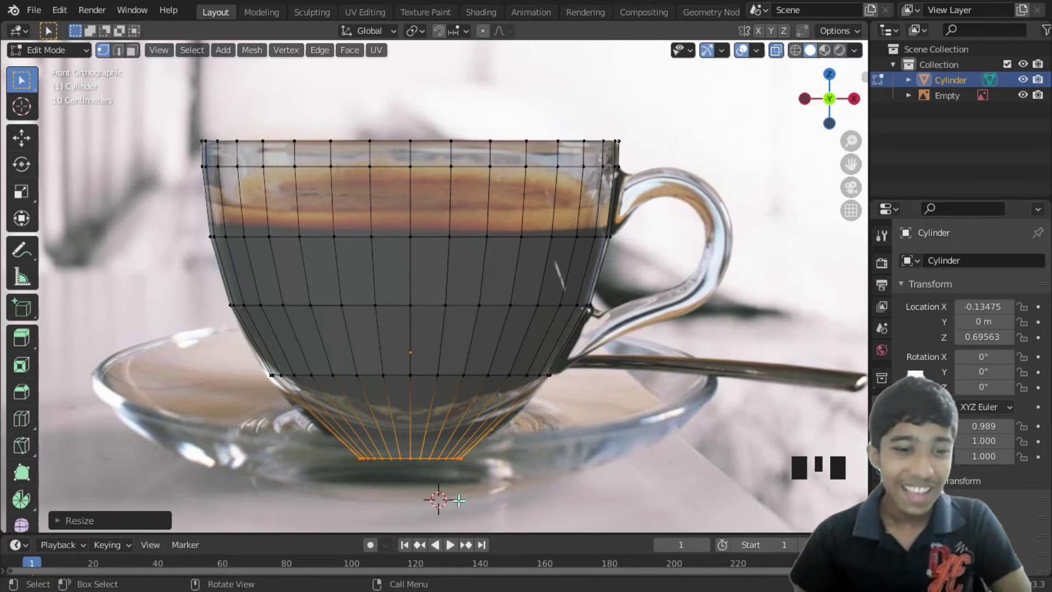
- Add a loop cut midway between the base ring and the ring above it, and scale it to about 1.08 to round the bottom
{"action": "key", "text": "ctrl+r"}
{"action": "left_click", "coordinate": [411, 451]}
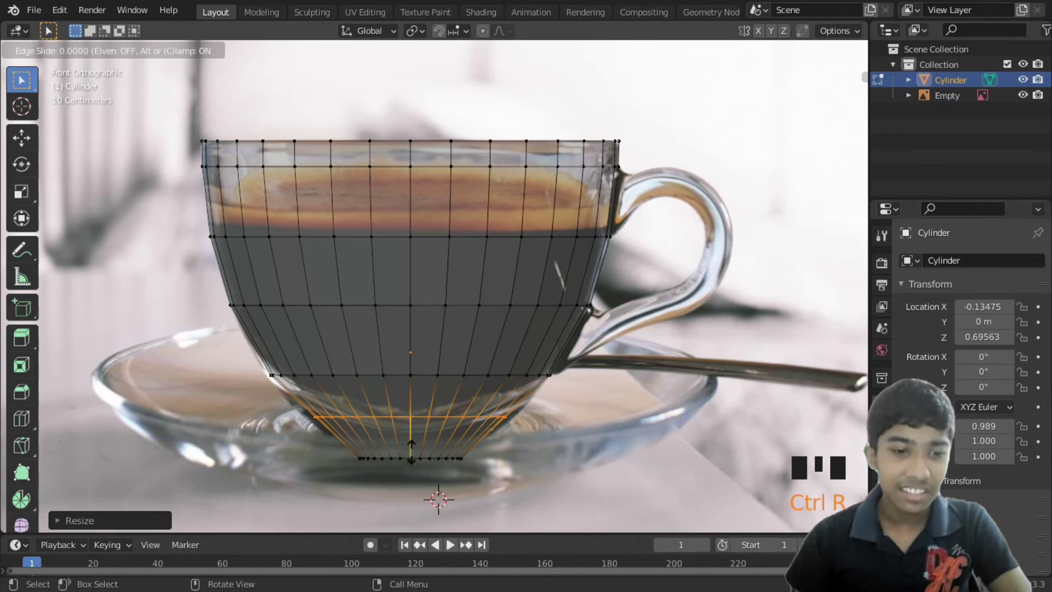
{"action": "left_click", "coordinate": [412, 452]}
{"action": "key", "text": "s"}
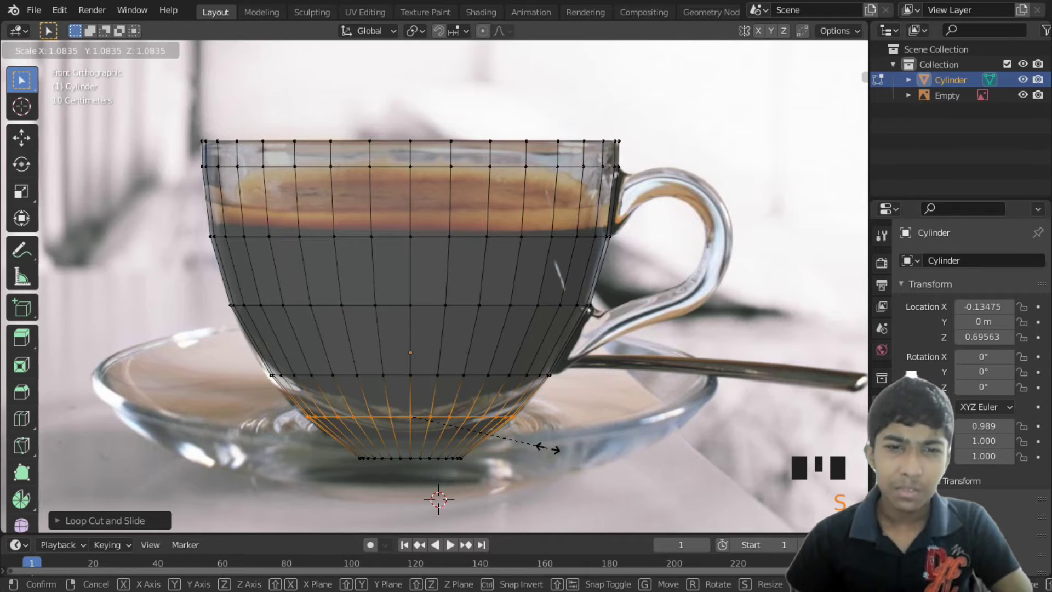
{"action": "left_click", "coordinate": [546, 448]}
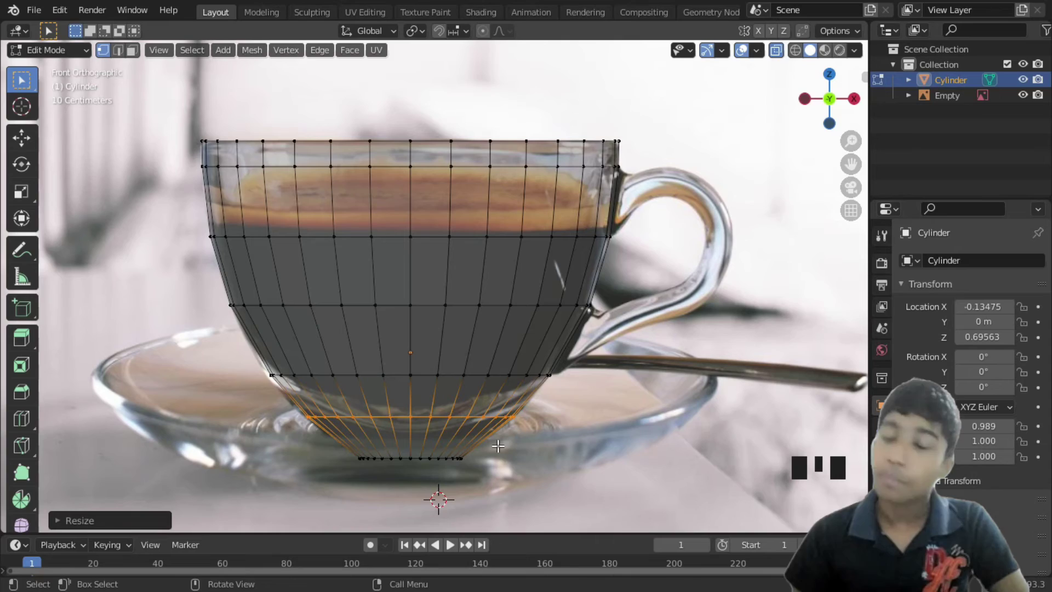
- Turn X-ray off, return to Object Mode, and view the whole cup at an angle in perspective
{"action": "middle_click_drag", "start_coordinate": [494, 405], "coordinate": [524, 361]}
{"action": "scroll", "coordinate": [496, 388], "scroll_direction": "down", "scroll_amount": 3}
{"action": "scroll", "coordinate": [435, 379], "scroll_direction": "up", "scroll_amount": 2}
{"action": "key", "text": "alt+z"}
{"action": "key", "text": "Tab"}
{"action": "scroll", "coordinate": [448, 383], "scroll_direction": "down", "scroll_amount": 2}
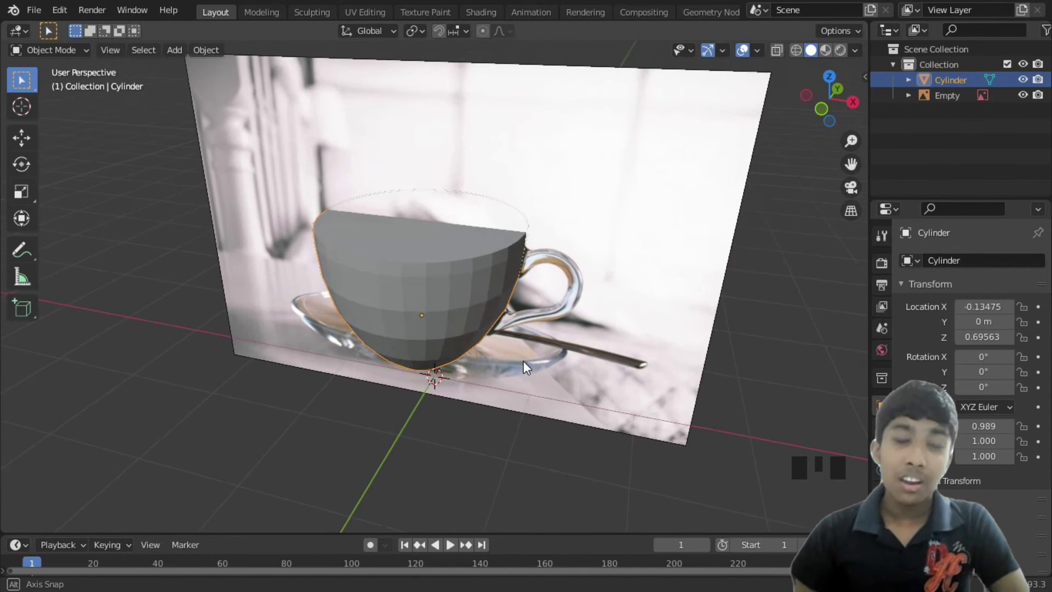
- Apply Shade Smooth to the cup object and check its surface from a slightly different angle
{"action": "right_click", "coordinate": [374, 263]}
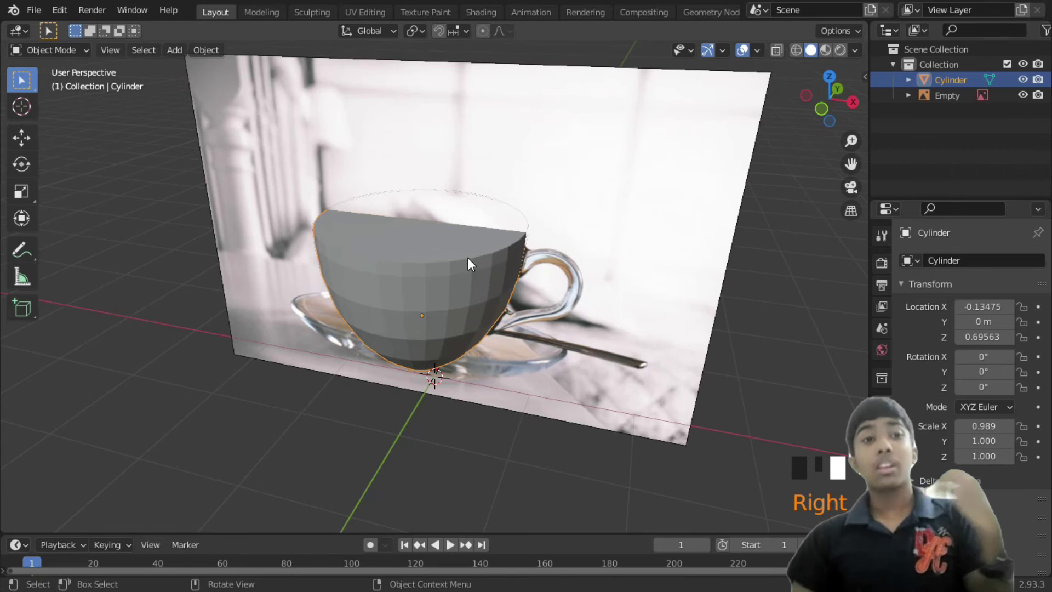
{"action": "right_click", "coordinate": [404, 272]}
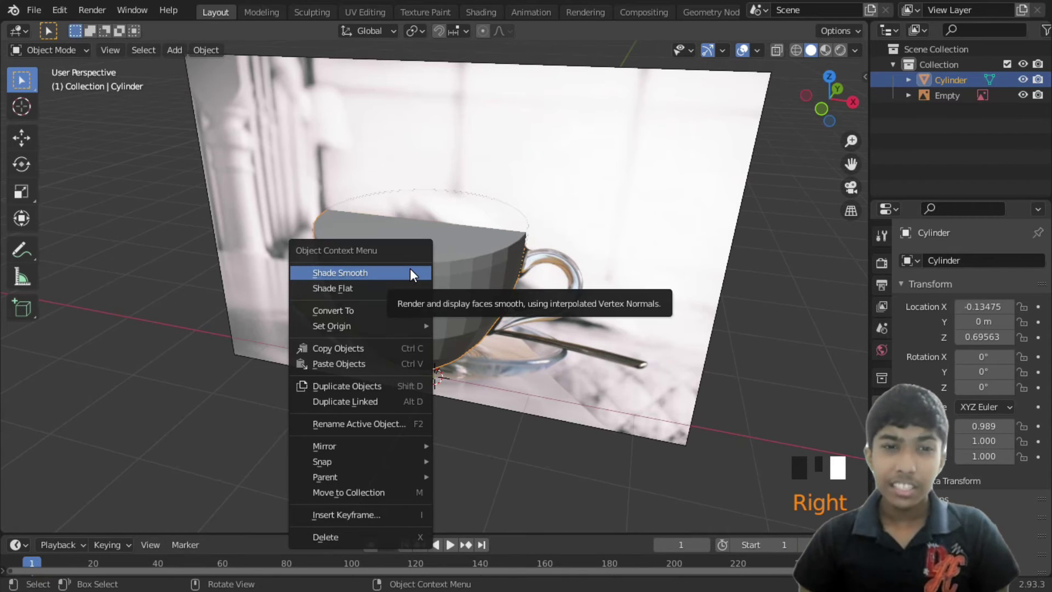
{"action": "left_click", "coordinate": [410, 268]}
{"action": "middle_click_drag", "start_coordinate": [440, 282], "coordinate": [478, 284]}
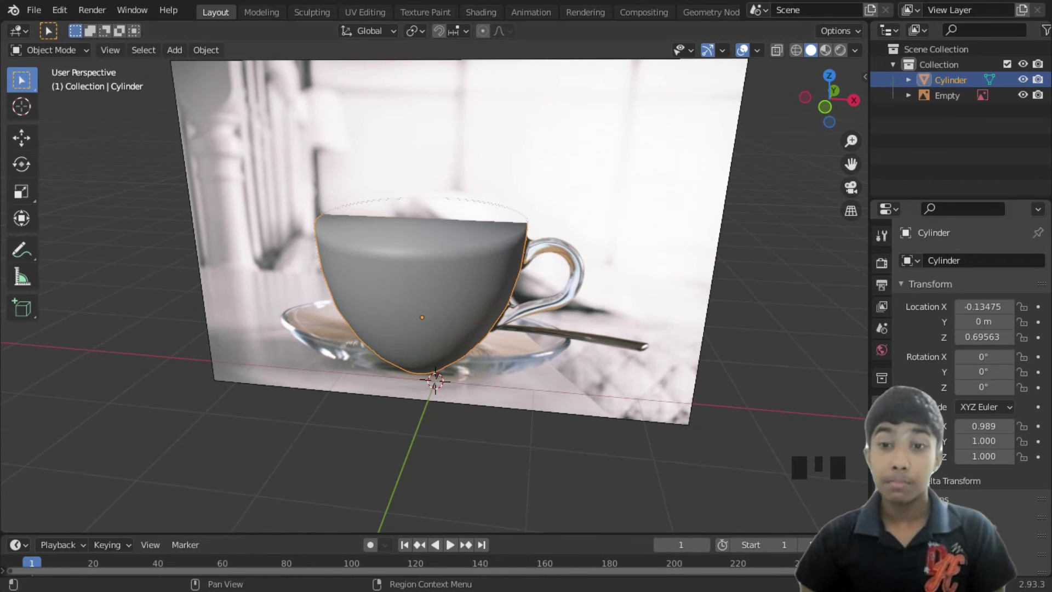
- Add a Subdivision Surface modifier to the cup object
{"action": "left_click", "coordinate": [881, 421]}
{"action": "left_click", "coordinate": [935, 260]}
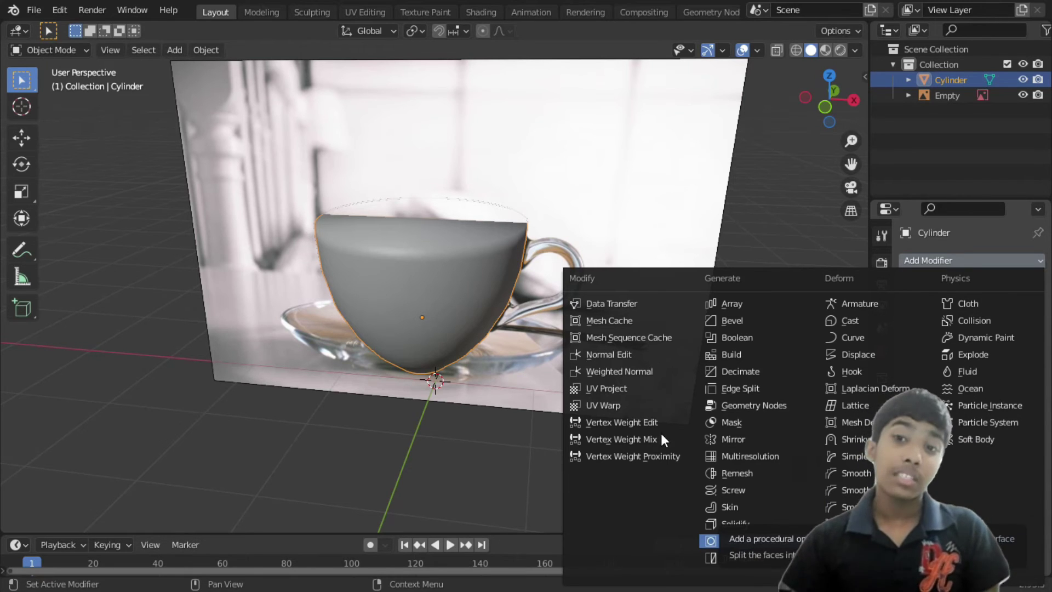
{"action": "left_click", "coordinate": [959, 235]}
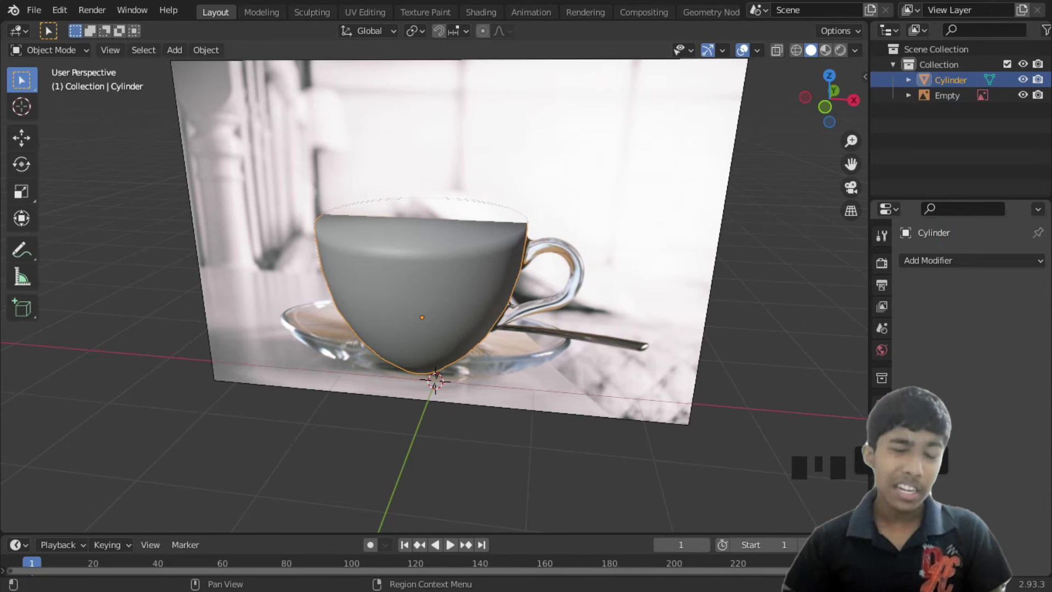
{"action": "left_click", "coordinate": [946, 258]}
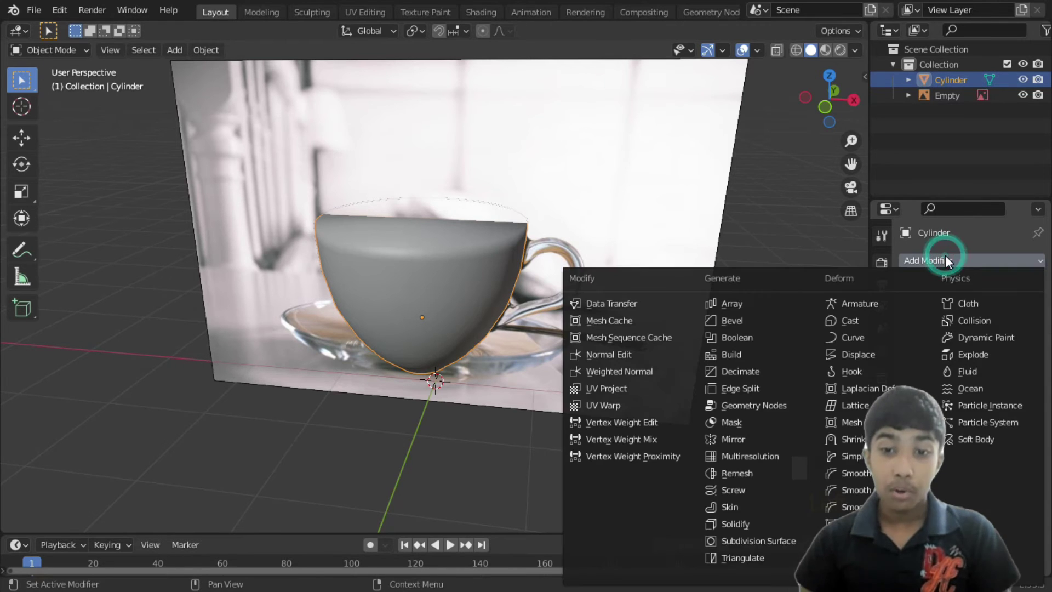
{"action": "left_click", "coordinate": [767, 543]}
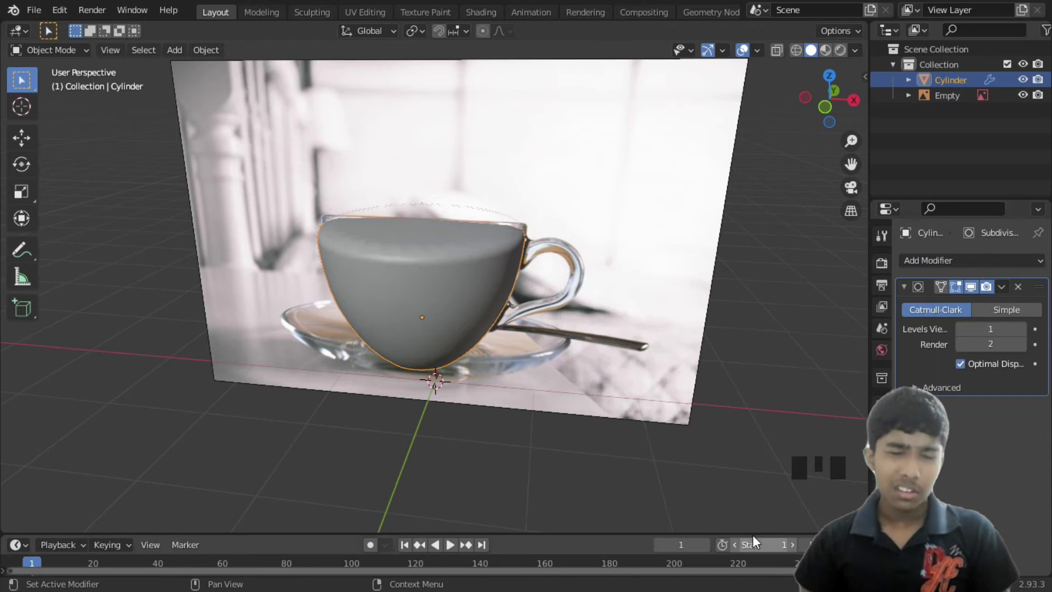
- Set the Subdivision Surface modifier's viewport level to 2 and inspect the cup's rim and top up close
{"action": "middle_click_drag", "start_coordinate": [503, 278], "coordinate": [510, 340]}
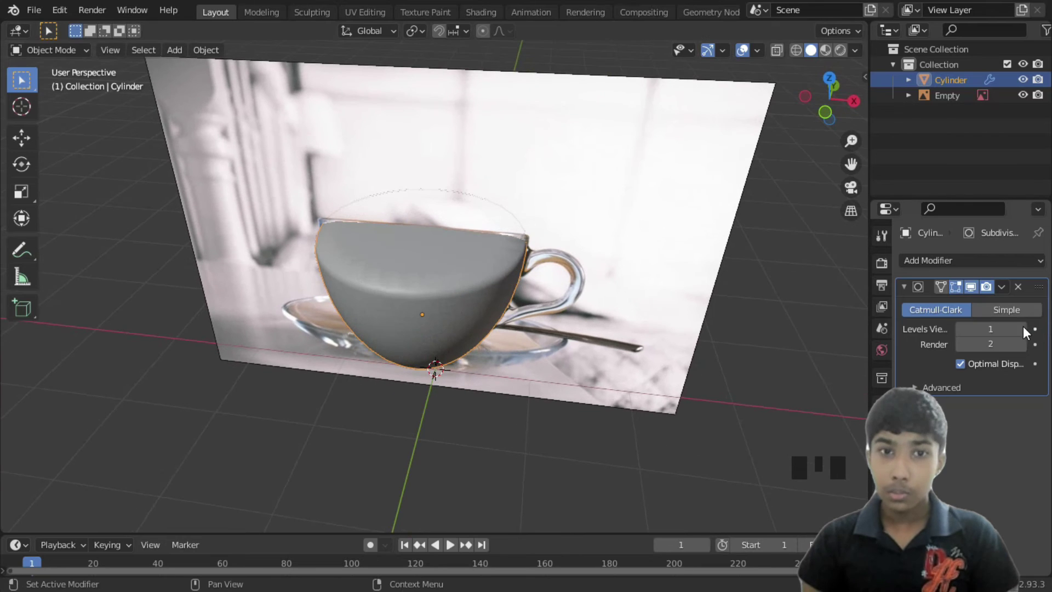
{"action": "left_click", "coordinate": [1023, 328]}
{"action": "scroll", "coordinate": [406, 274], "scroll_direction": "up", "scroll_amount": 2}
{"action": "scroll", "coordinate": [406, 274], "scroll_direction": "up", "scroll_amount": 1}
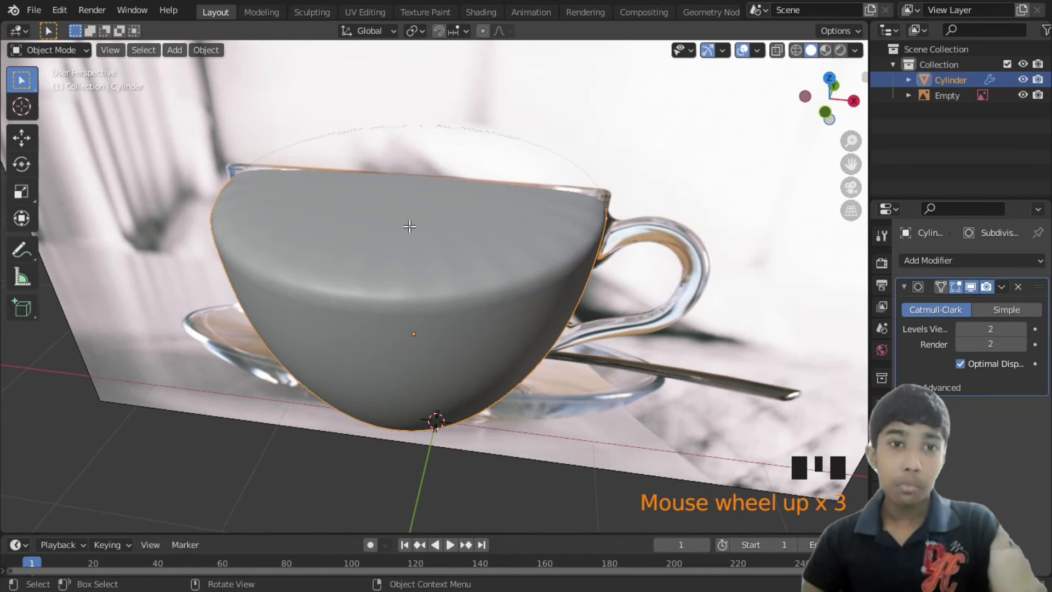
- Enter Edit Mode and select the vertex loop around the cup's top rim
{"action": "key", "text": "Tab"}
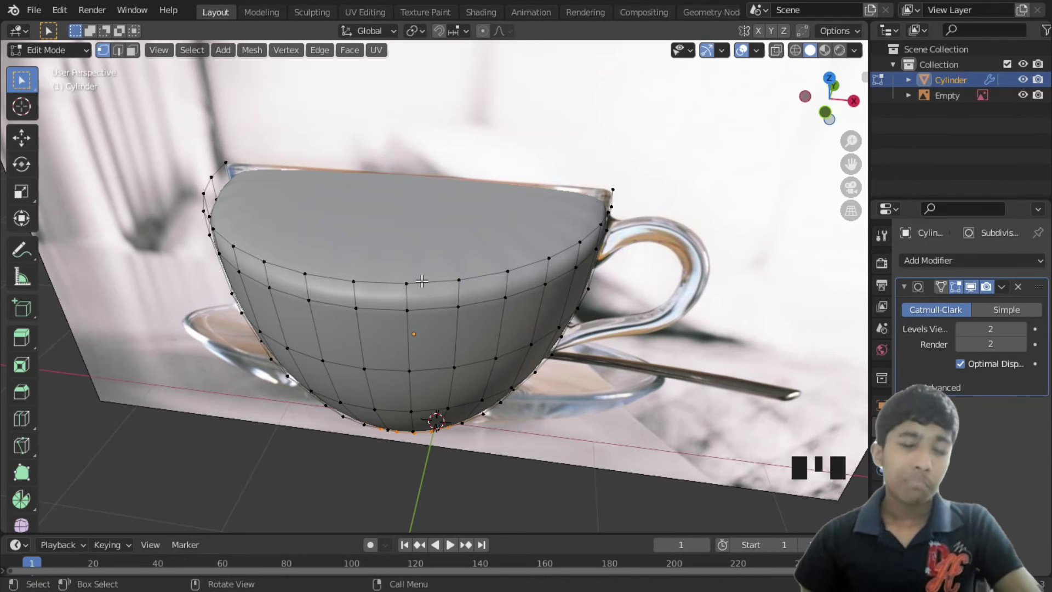
{"action": "key", "text": "alt"}
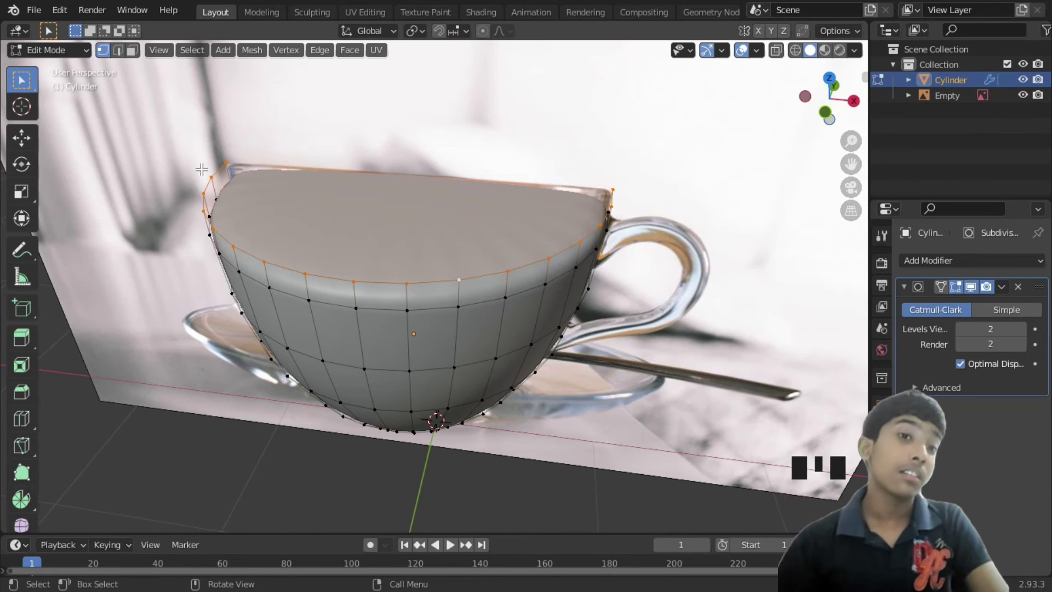
{"action": "middle_click_drag", "start_coordinate": [393, 264], "coordinate": [348, 268]}
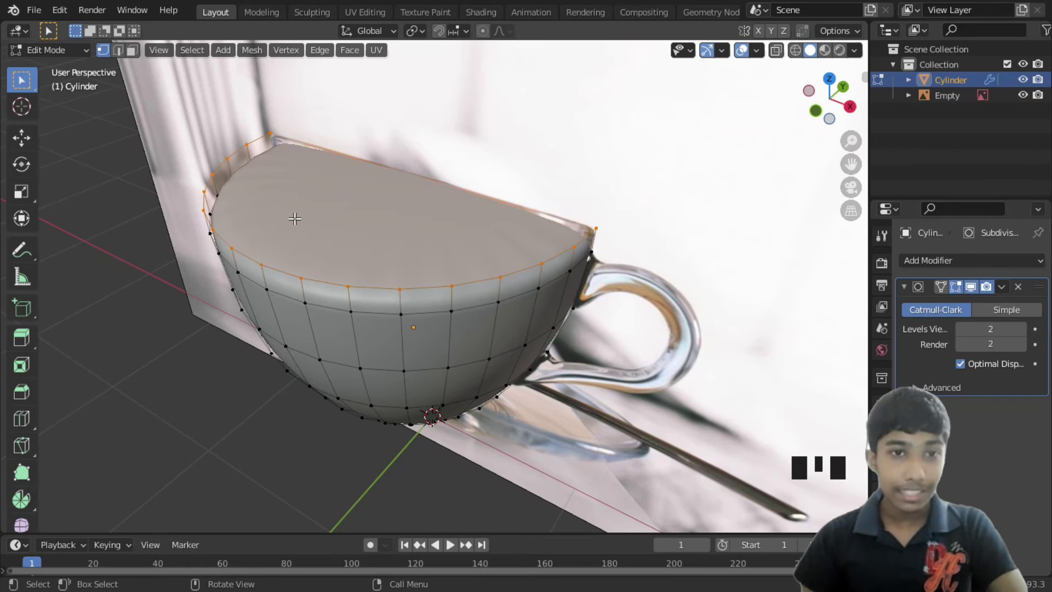
{"action": "key", "text": "2"}
{"action": "key", "text": "3"}
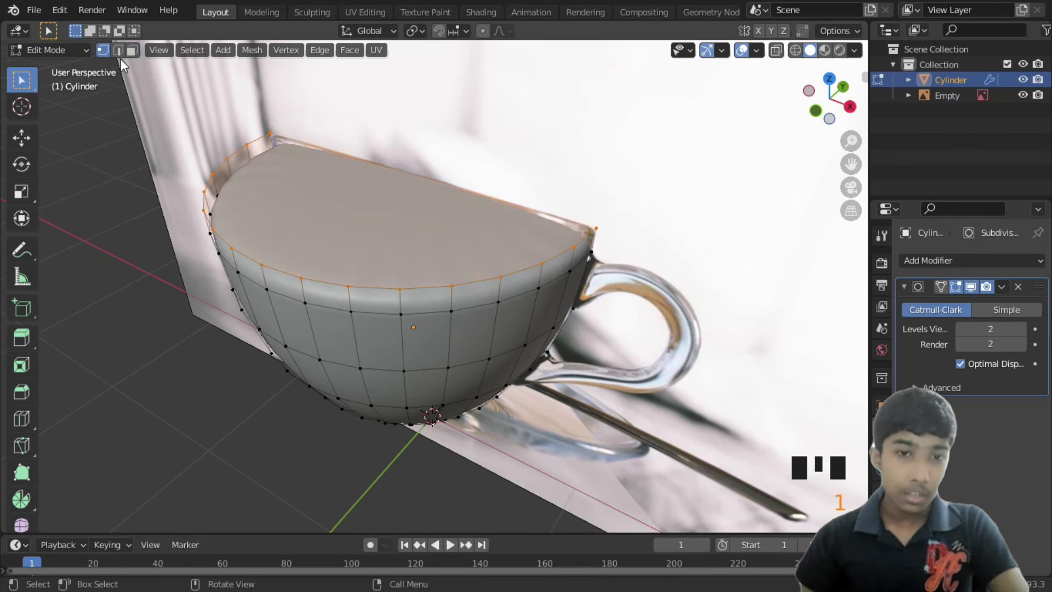
{"action": "key", "text": "1"}
{"action": "key", "text": "3"}
{"action": "key", "text": "3"}
{"action": "key", "text": "2"}
{"action": "key", "text": "3"}
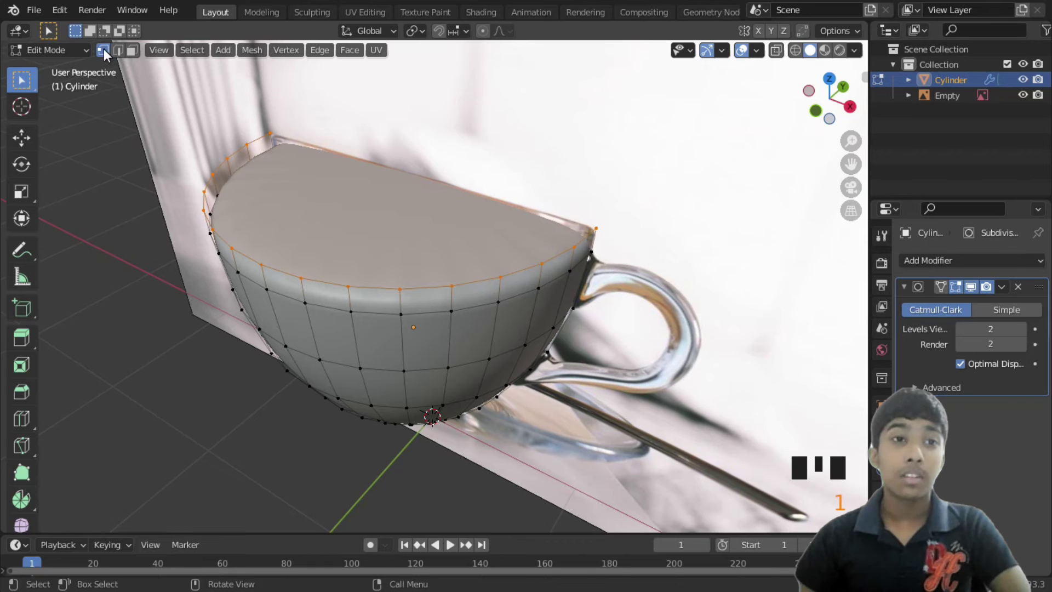
- Delete the selected face that closes the cup's top and look into the opened interior
{"action": "mouse_move", "coordinate": [287, 266]}
{"action": "middle_mouse_down"}
{"action": "mouse_move", "coordinate": [274, 268]}
{"action": "mouse_move", "coordinate": [314, 253]}
{"action": "mouse_move", "coordinate": [172, 258]}
{"action": "mouse_move", "coordinate": [267, 254]}
{"action": "mouse_move", "coordinate": [275, 274]}
{"action": "mouse_move", "coordinate": [289, 262]}
{"action": "middle_mouse_up"}
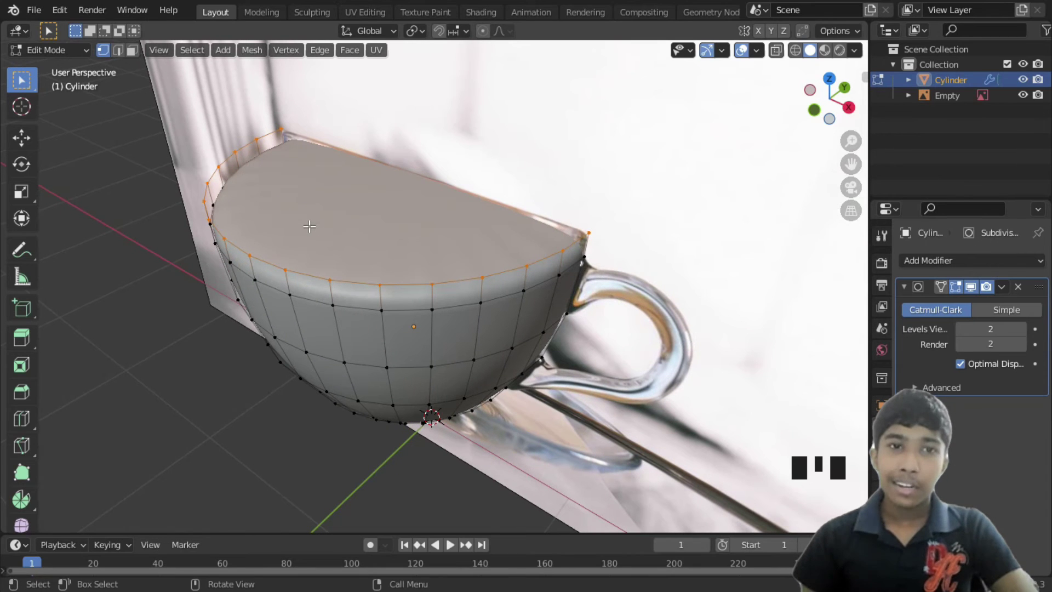
{"action": "key", "text": "x"}
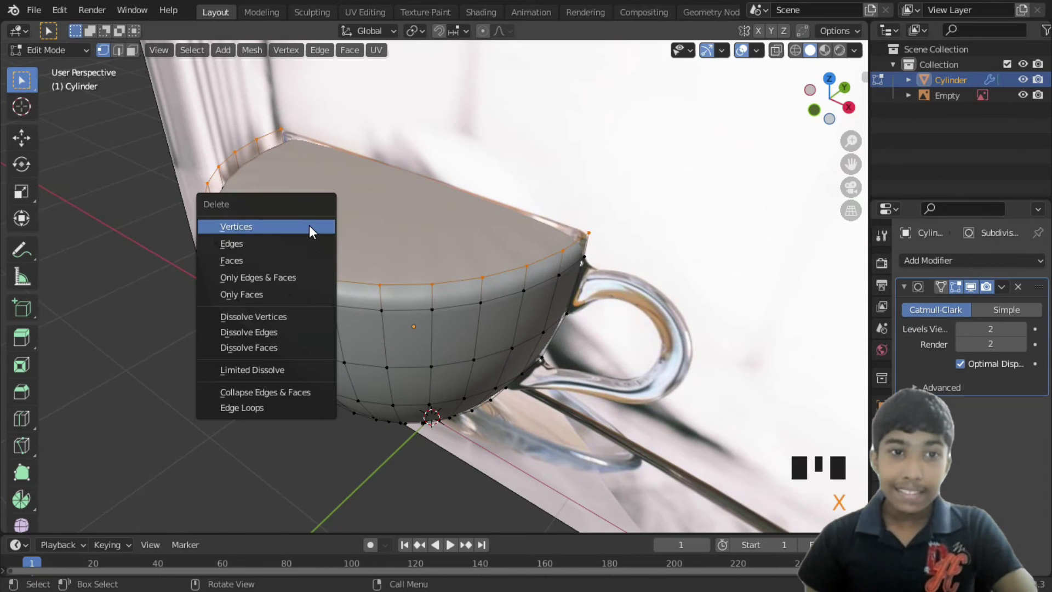
{"action": "left_click", "coordinate": [311, 255]}
{"action": "middle_click_drag", "start_coordinate": [337, 301], "coordinate": [312, 317]}
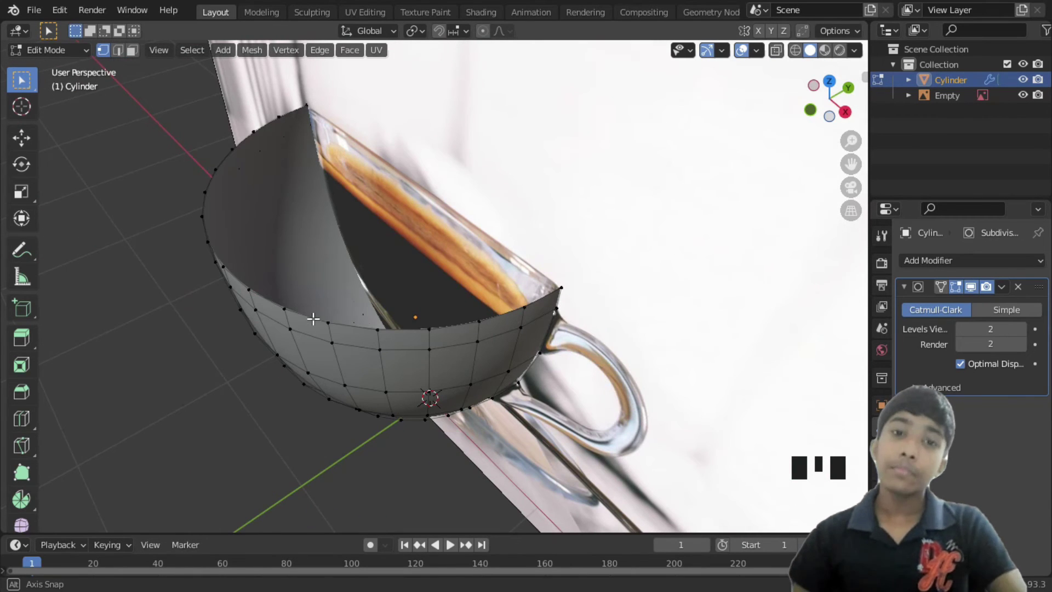
- Add a Solidify modifier to the cup, return to Object Mode, and view the thickened rim
{"action": "left_click", "coordinate": [931, 261]}
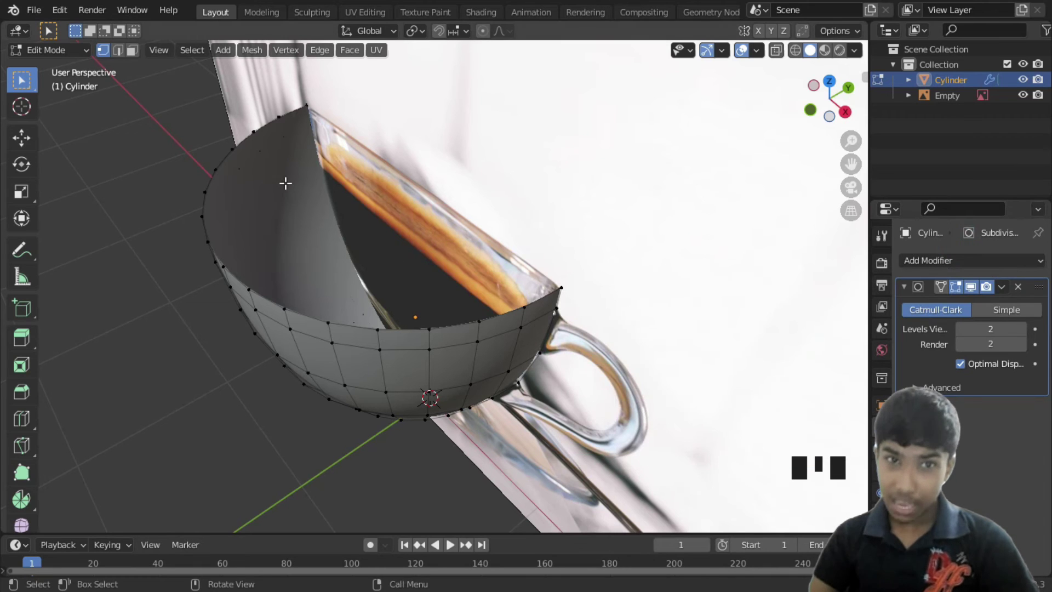
{"action": "left_click", "coordinate": [942, 260]}
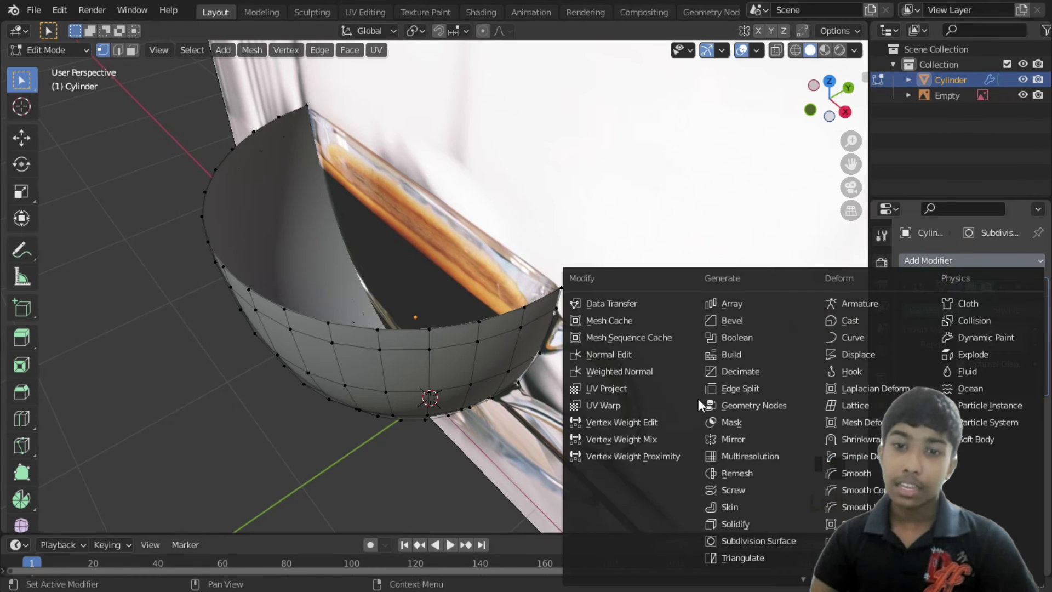
{"action": "left_click", "coordinate": [732, 526]}
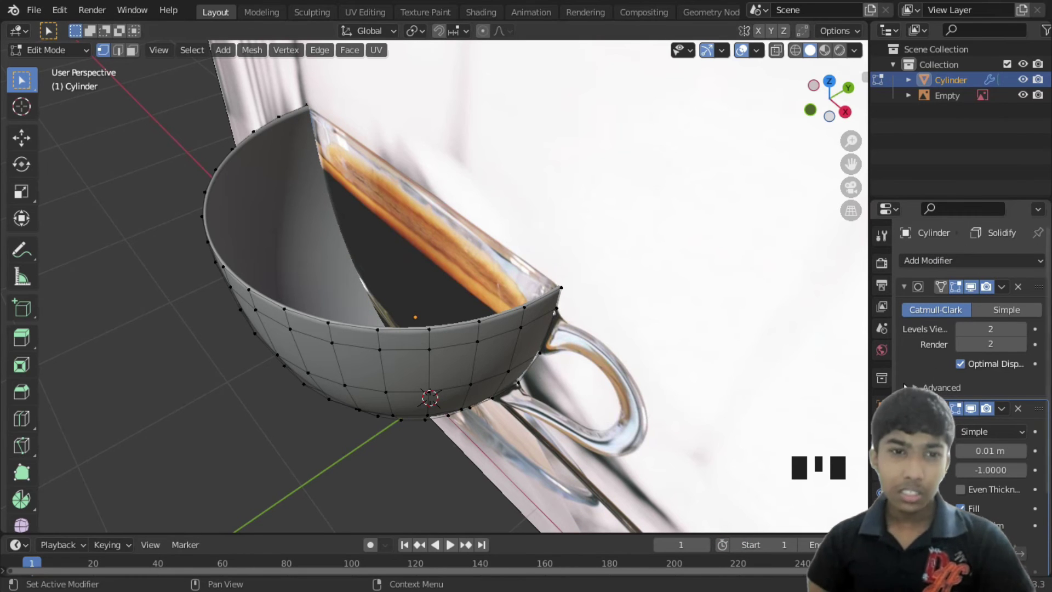
{"action": "key", "text": "Tab"}
{"action": "middle_click_drag", "start_coordinate": [363, 344], "coordinate": [745, 312]}
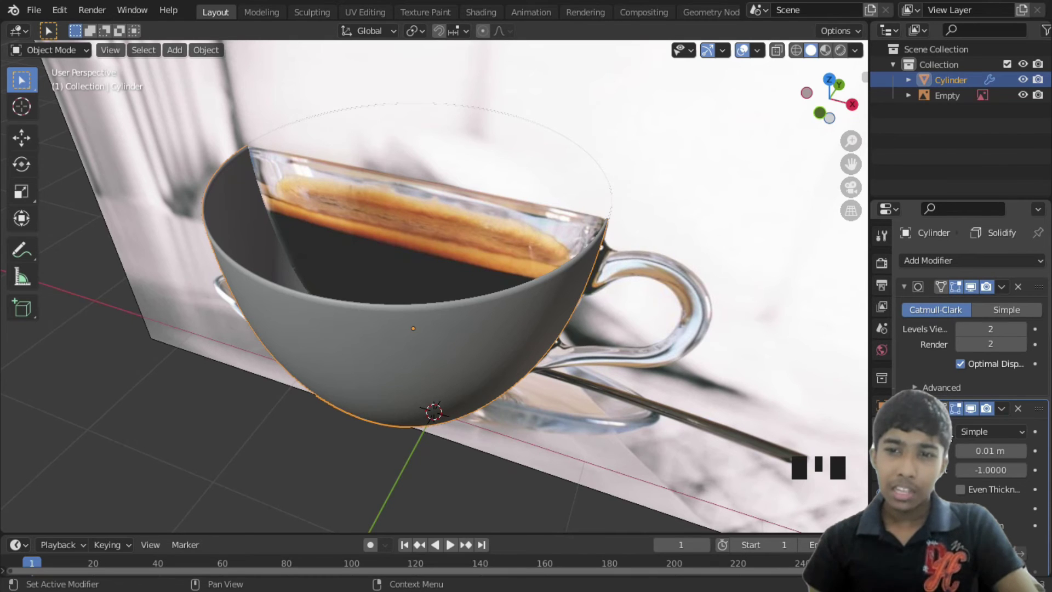
- Turn off the Solidify modifier's Edit Mode display and compare the cup in Edit Mode and Object Mode
{"action": "left_click", "coordinate": [955, 408]}
{"action": "left_click", "coordinate": [958, 409]}
{"action": "left_click", "coordinate": [958, 410]}
{"action": "left_click", "coordinate": [958, 410]}
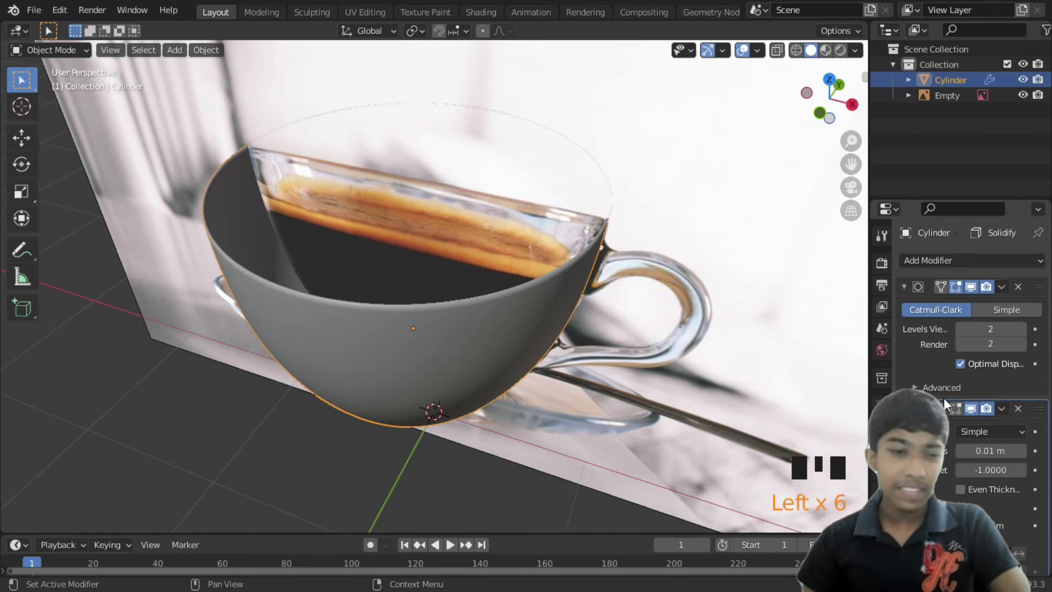
{"action": "key", "text": "Tab"}
{"action": "middle_click_drag", "start_coordinate": [541, 322], "coordinate": [437, 357]}
{"action": "middle_click_drag", "start_coordinate": [405, 349], "coordinate": [536, 314]}
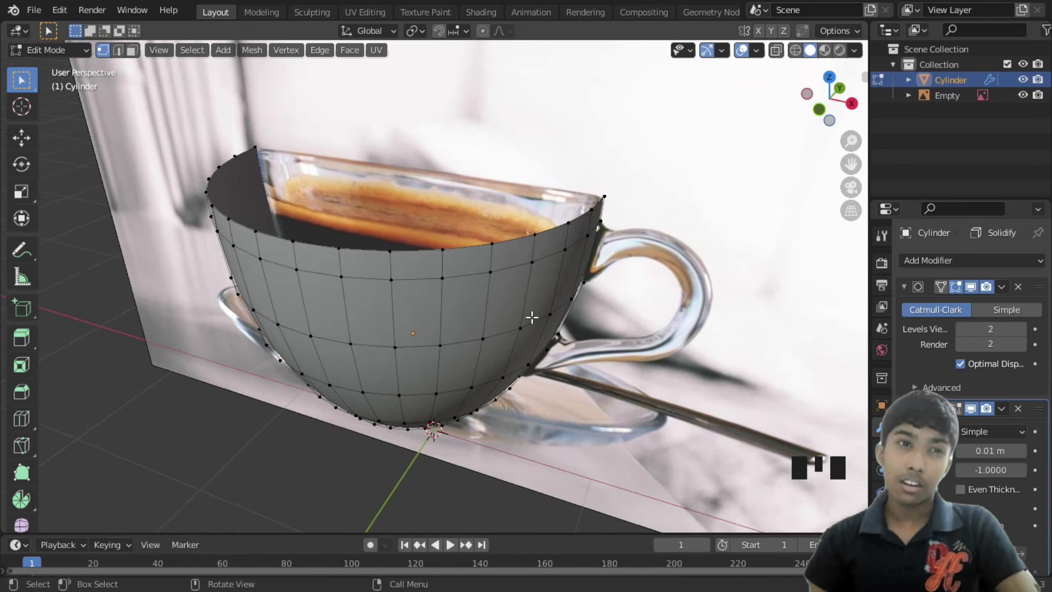
{"action": "key", "text": "Tab"}
{"action": "mouse_move", "coordinate": [464, 296]}
{"action": "middle_mouse_down"}
{"action": "mouse_move", "coordinate": [460, 314]}
{"action": "mouse_move", "coordinate": [453, 297]}
{"action": "middle_mouse_up"}
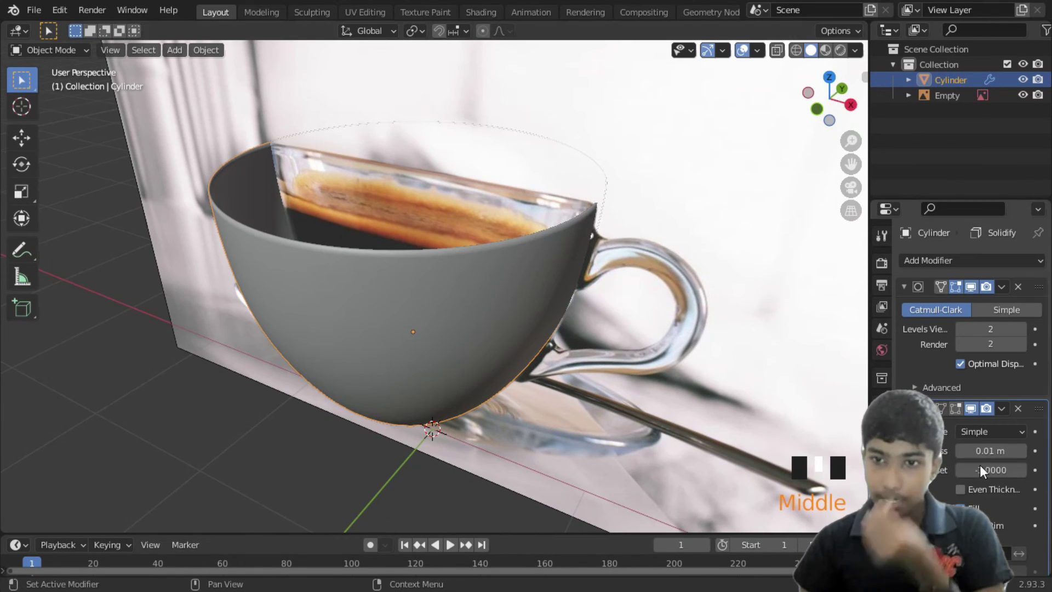
- Set the Solidify modifier's offset to 1 and its thickness to 0.02 m
{"action": "left_click_drag", "start_coordinate": [1048, 379], "coordinate": [1014, 414]}
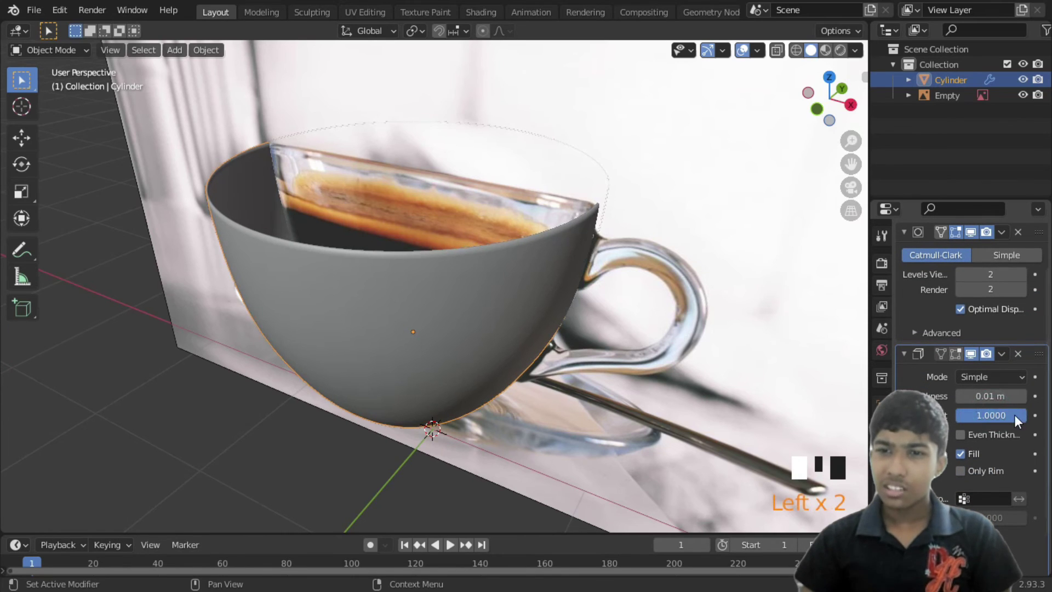
{"action": "left_click", "coordinate": [979, 395]}
{"action": "key", "text": "BackSpace"}
{"action": "key", "text": "BackSpace"}
{"action": "key", "text": "BackSpace"}
{"action": "key", "text": "BackSpace"}
{"action": "key", "text": "BackSpace"}
{"action": "key", "text": "BackSpace"}
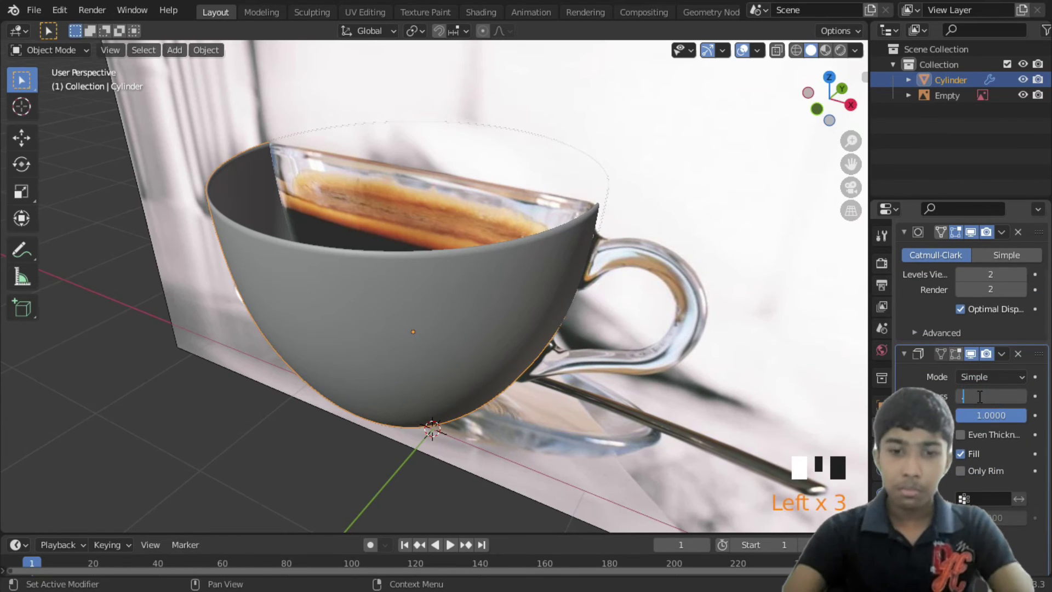
{"action": "type", "text": "0.02"}
{"action": "key", "text": "Return"}
{"action": "middle_click_drag", "start_coordinate": [745, 289], "coordinate": [646, 258]}
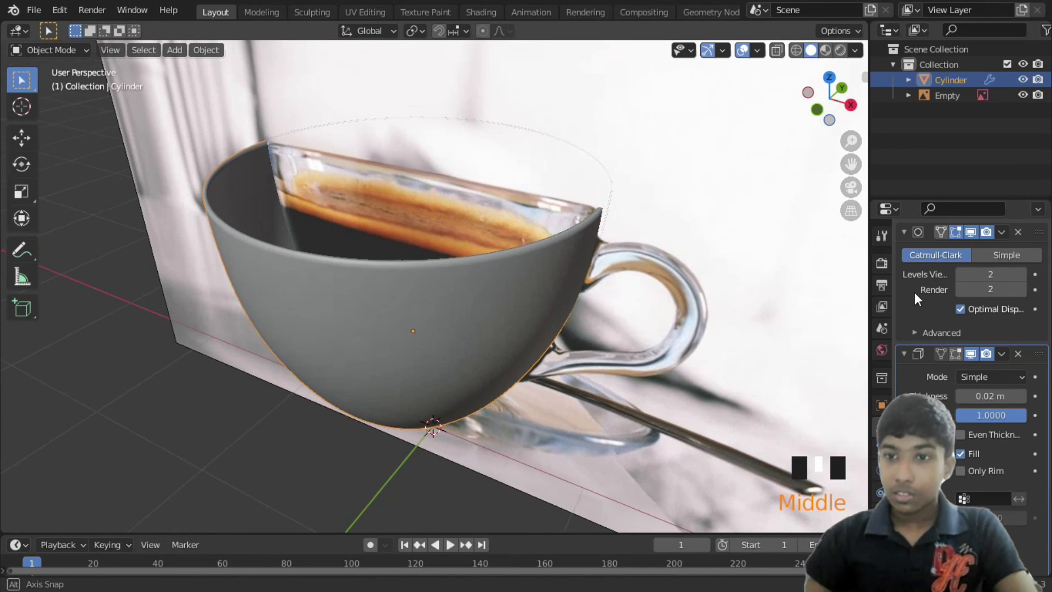
- Set the Solidify thickness to 0.025 m and view the cup from below
{"action": "left_click", "coordinate": [974, 396]}
{"action": "key", "text": "BackSpace"}
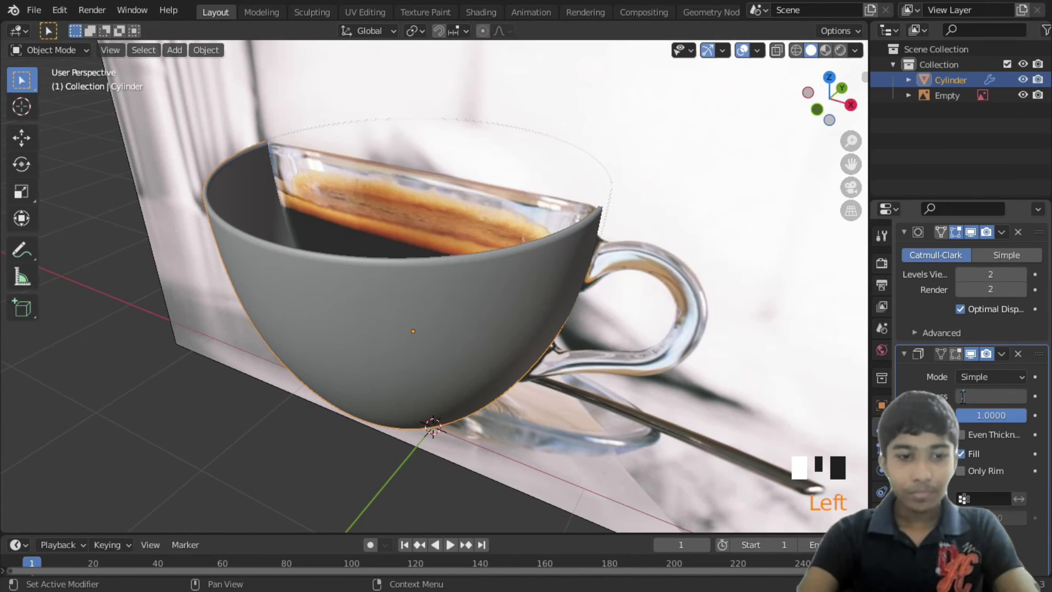
{"action": "type", "text": ".025"}
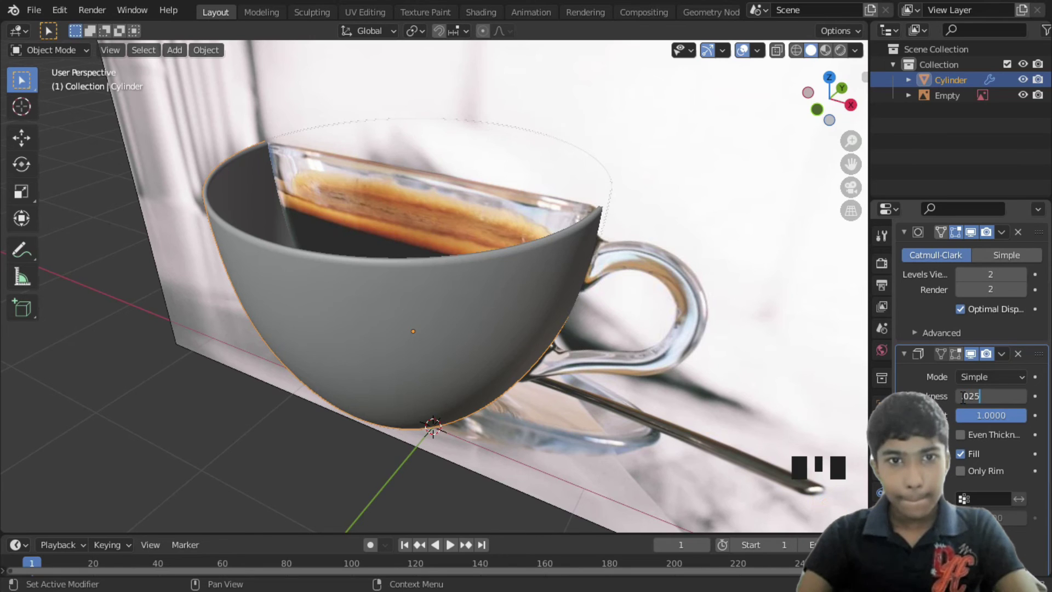
{"action": "key", "text": "Return"}
{"action": "middle_click_drag", "start_coordinate": [626, 324], "coordinate": [693, 198]}
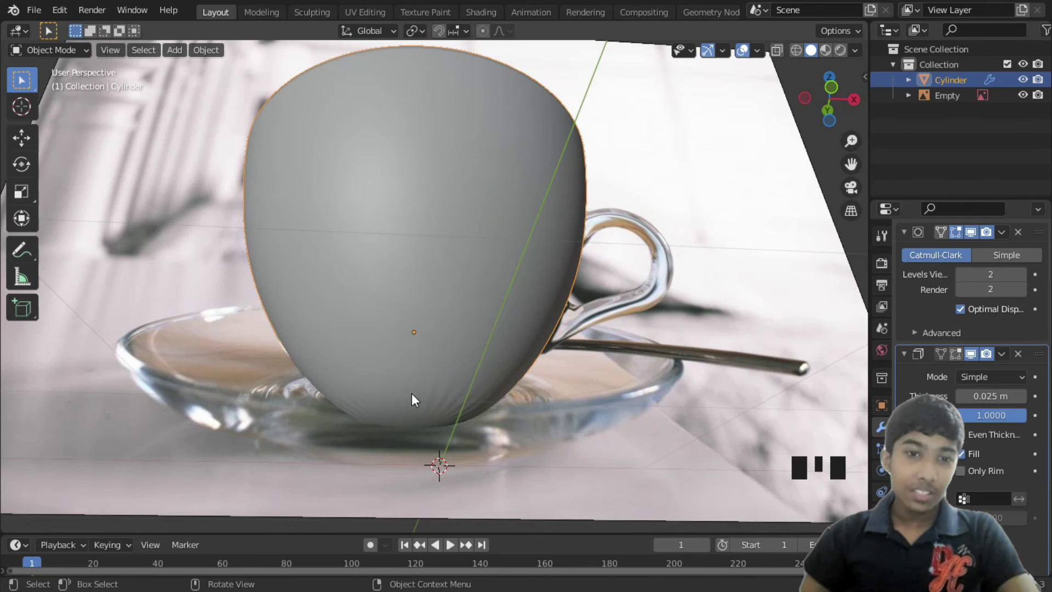
- Hide the reference image so only the cup is shown
{"action": "left_click", "coordinate": [664, 336]}
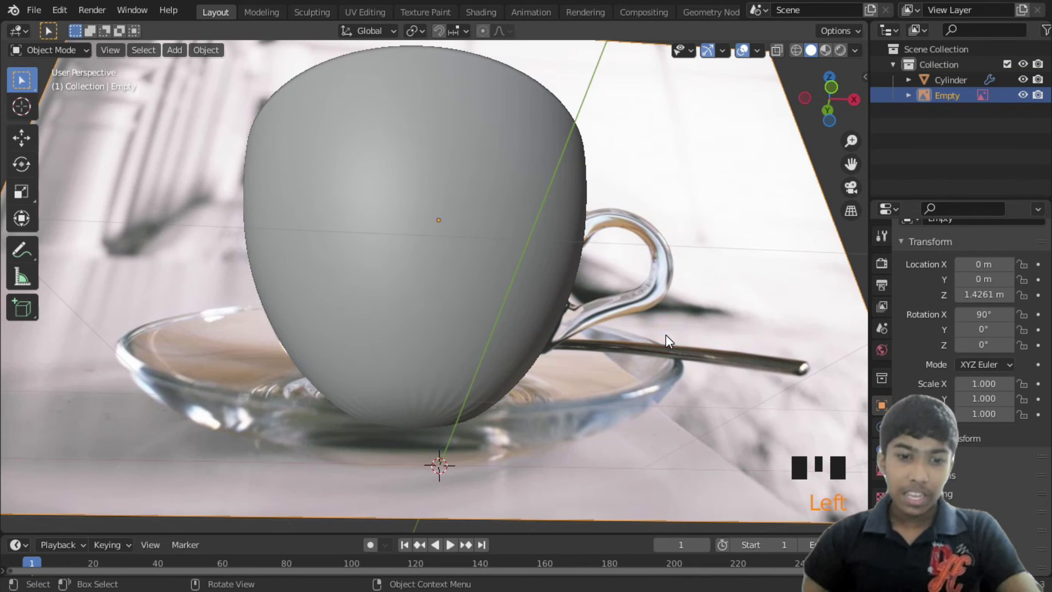
{"action": "key", "text": "h"}
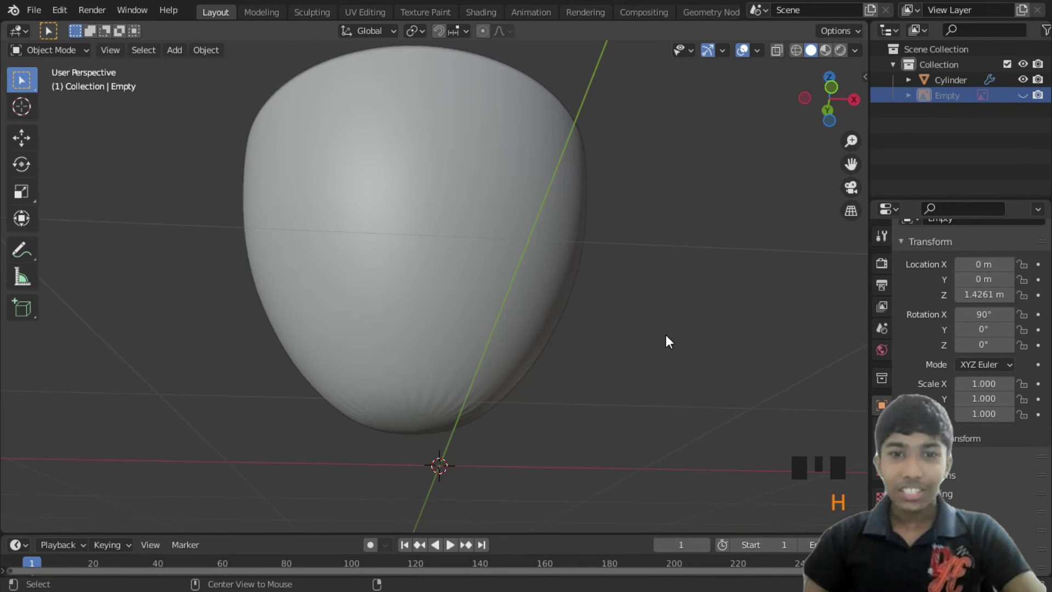
{"action": "key", "text": "alt+h"}
{"action": "key", "text": "h"}
- Examine the cup in the top, bottom, front, back and right orthographic views
{"action": "scroll", "coordinate": [535, 360], "scroll_direction": "up", "scroll_amount": 2}
{"action": "middle_click_drag", "start_coordinate": [534, 361], "coordinate": [537, 286]}
{"action": "key", "text": "KP_7"}
{"action": "key", "text": "KP_9"}
{"action": "scroll", "coordinate": [412, 329], "scroll_direction": "up", "scroll_amount": 2}
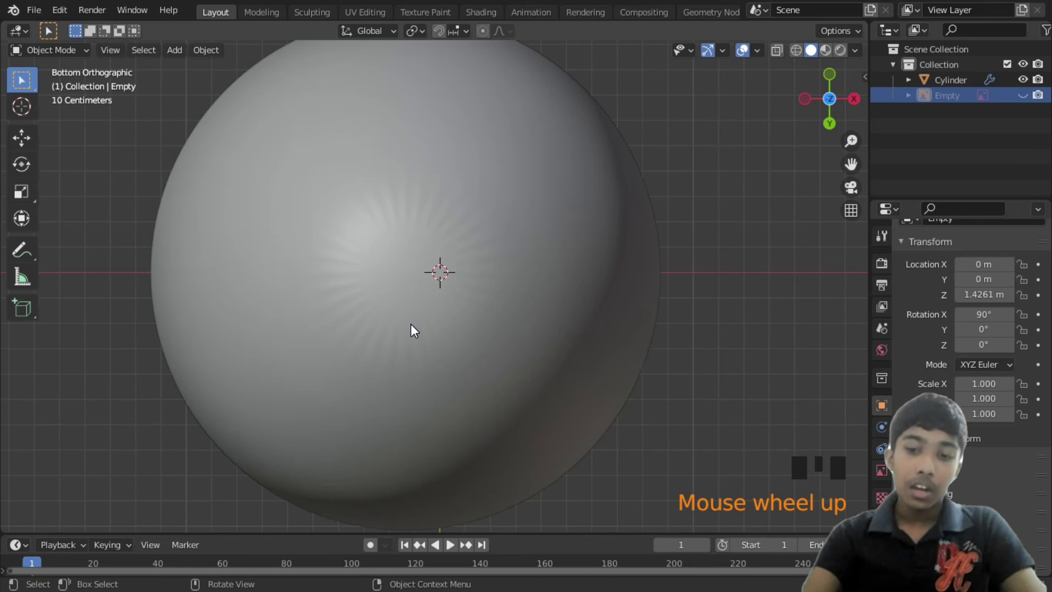
{"action": "key", "text": "KP_7"}
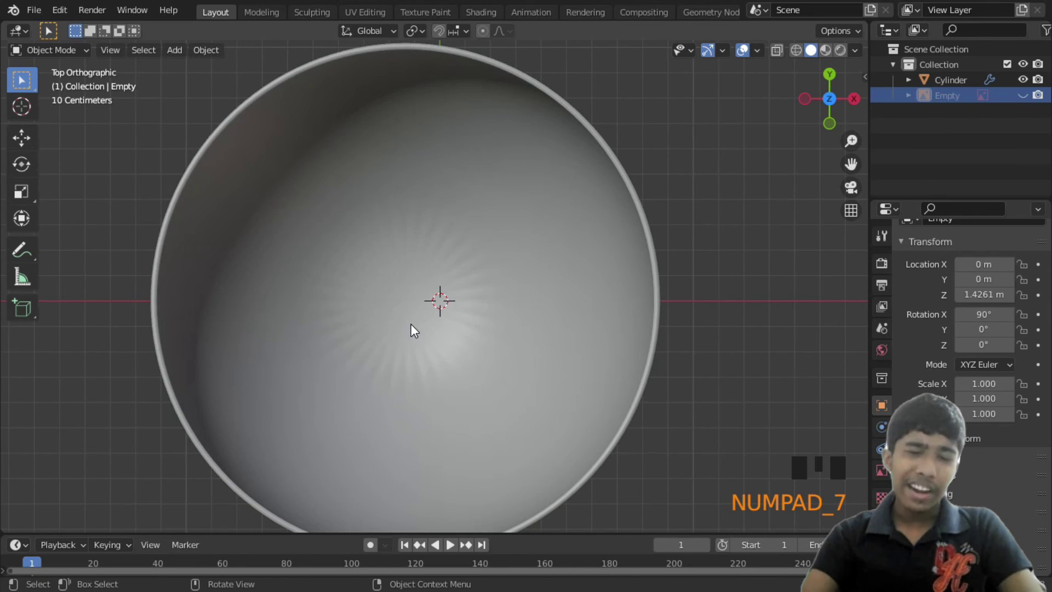
{"action": "key", "text": "KP_9"}
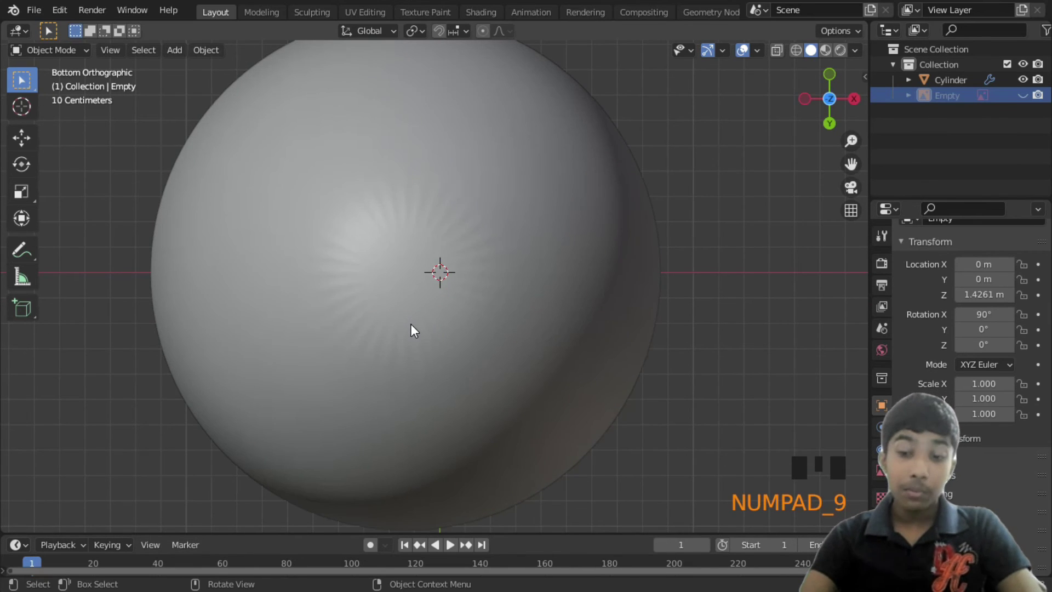
{"action": "key", "text": "KP_1"}
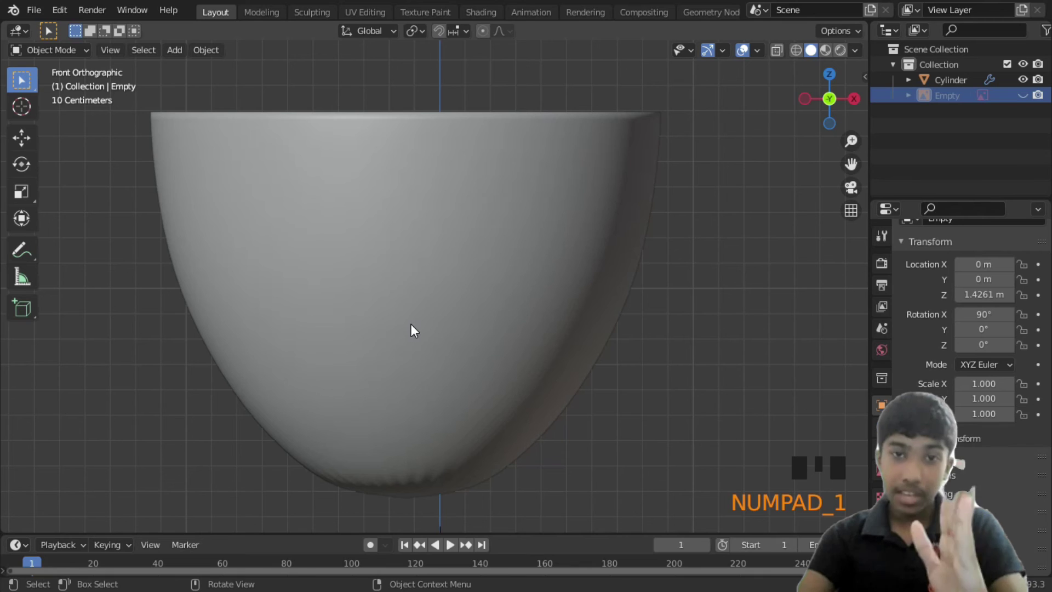
{"action": "key", "text": "KP_9"}
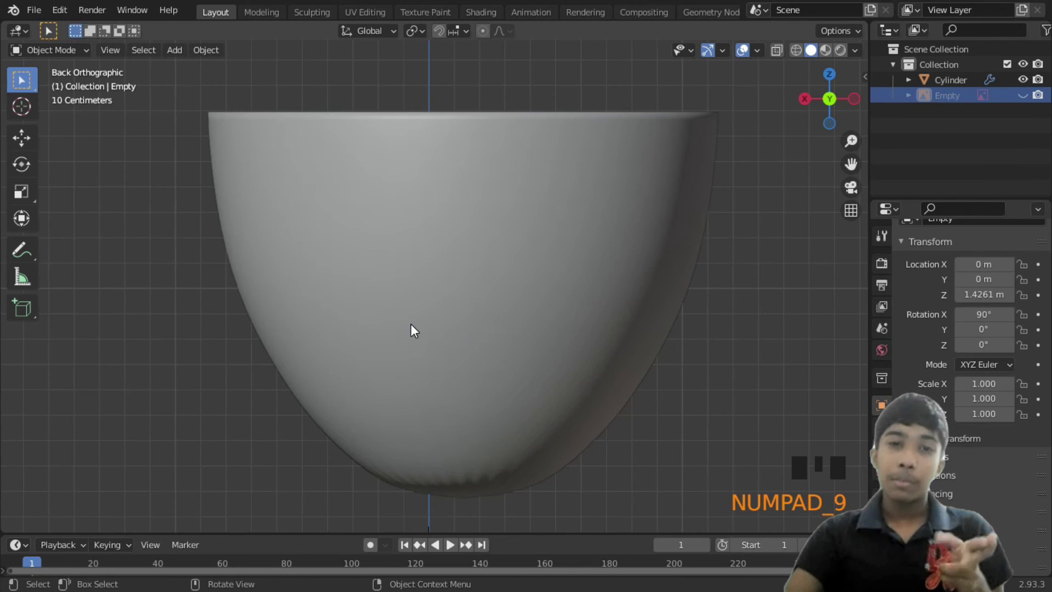
{"action": "key", "text": "KP_3"}
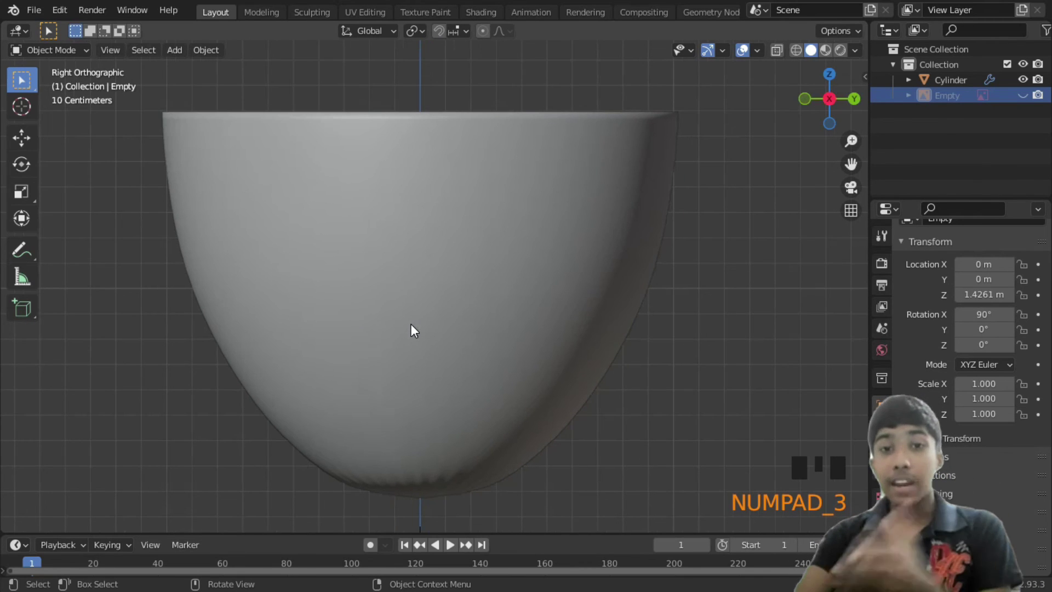
{"action": "key", "text": "KP_9"}
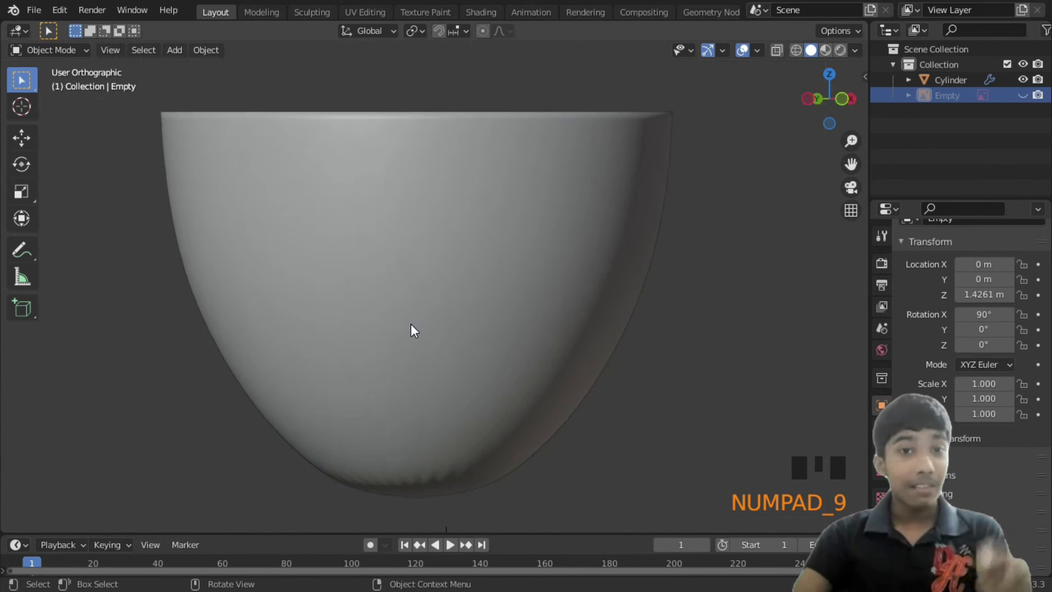
- Flip between the top and bottom views and examine the shading at the center of the cup's base up close
{"action": "key", "text": "KP_7"}
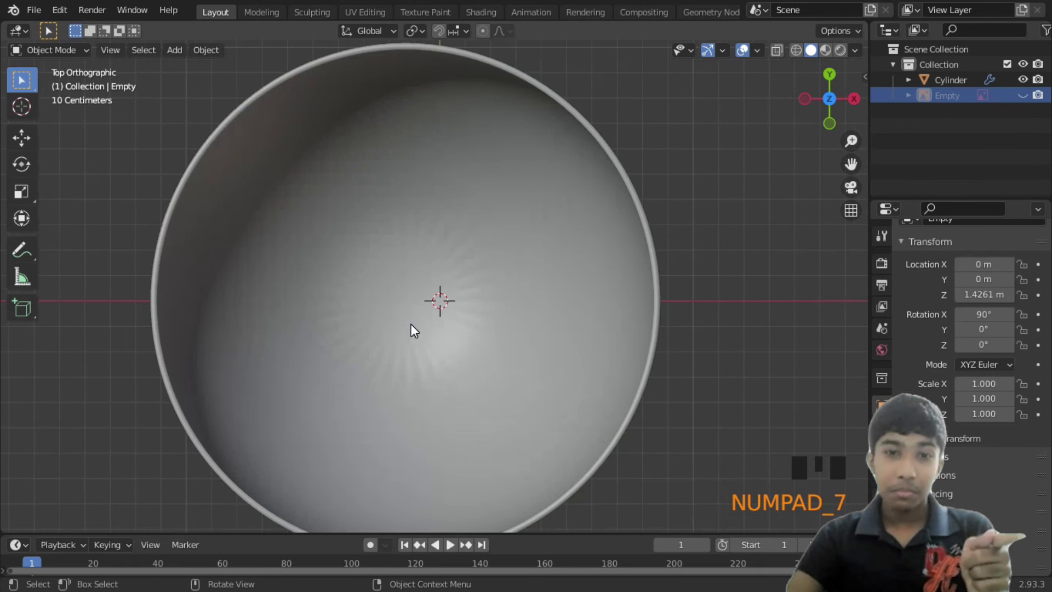
{"action": "key", "text": "KP_9"}
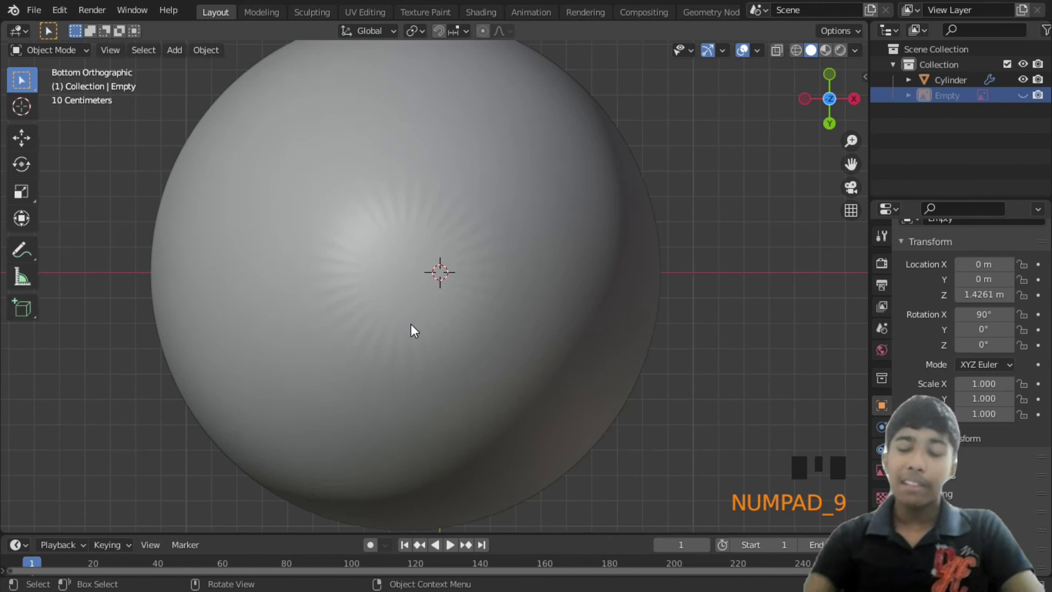
{"action": "key", "text": "KP_9"}
{"action": "key", "text": "KP_9"}
{"action": "key", "text": "KP_9"}
{"action": "key", "text": "KP_9"}
{"action": "key", "text": "KP_9"}
{"action": "key", "text": "KP_9"}
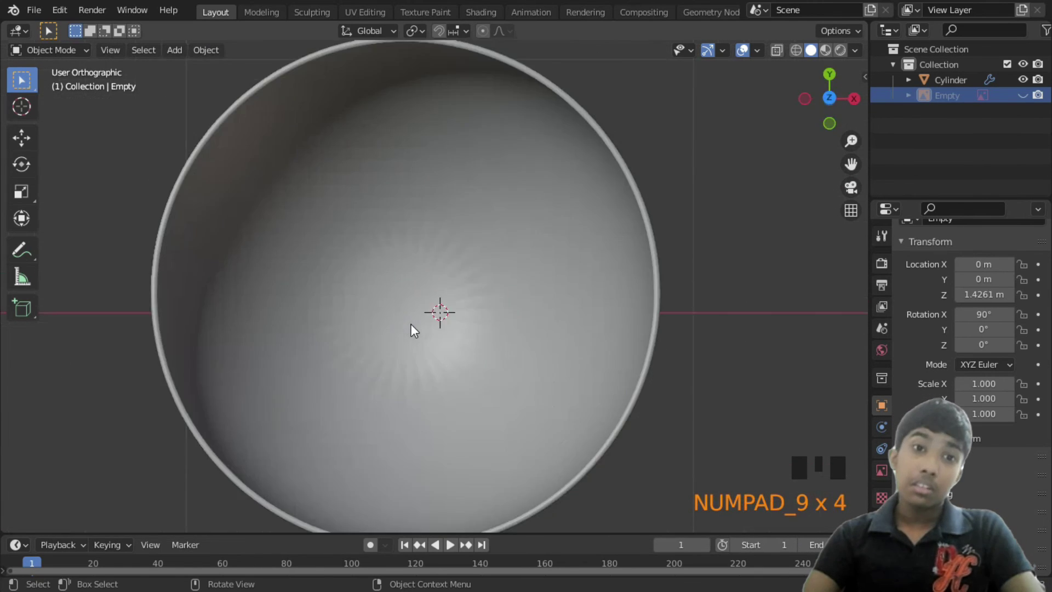
{"action": "key", "text": "KP_9"}
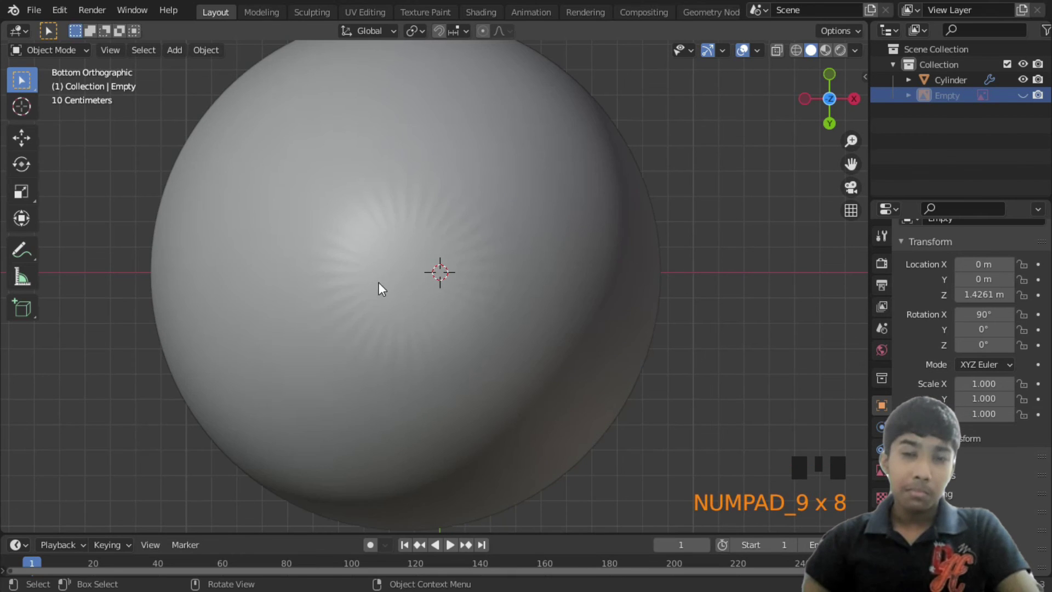
{"action": "scroll", "coordinate": [415, 229], "scroll_direction": "up", "scroll_amount": 1}
{"action": "middle_click_drag", "start_coordinate": [415, 229], "coordinate": [482, 235], "text": "shift"}
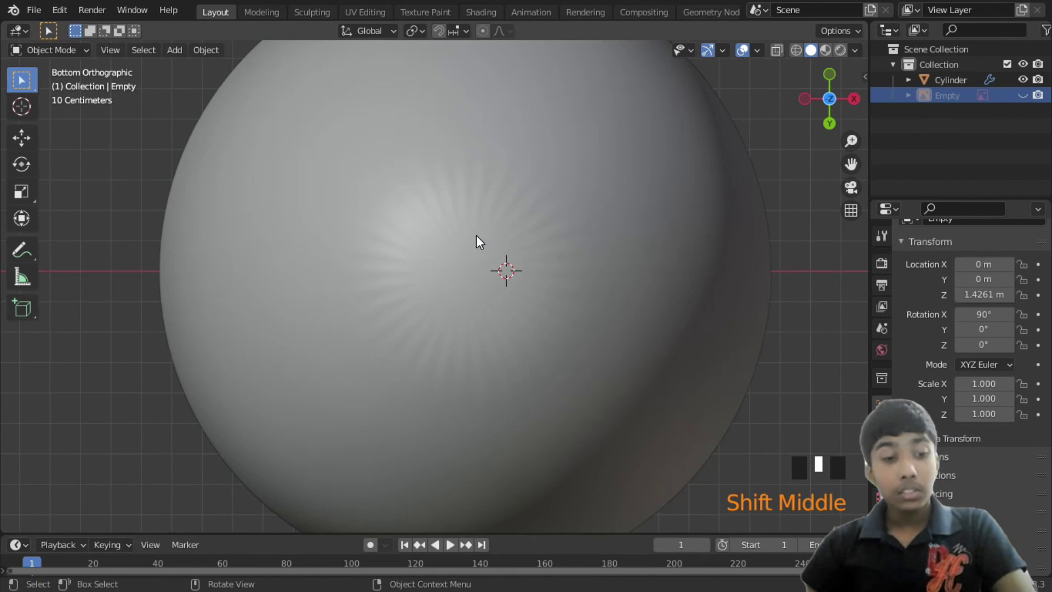
- Inset the cylinder's center face on the cup's base twice to add two concentric edge rings, making the second inset about 0.09 m
{"action": "key", "text": "Tab"}
{"action": "left_click", "coordinate": [423, 184]}
{"action": "key", "text": "Tab"}
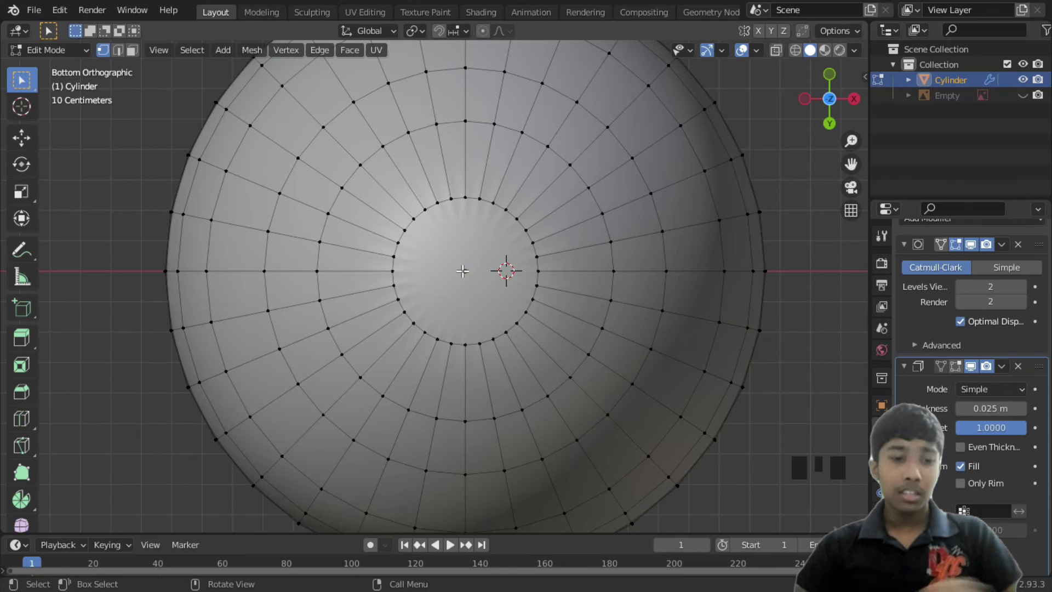
{"action": "left_click", "coordinate": [459, 198], "text": "alt"}
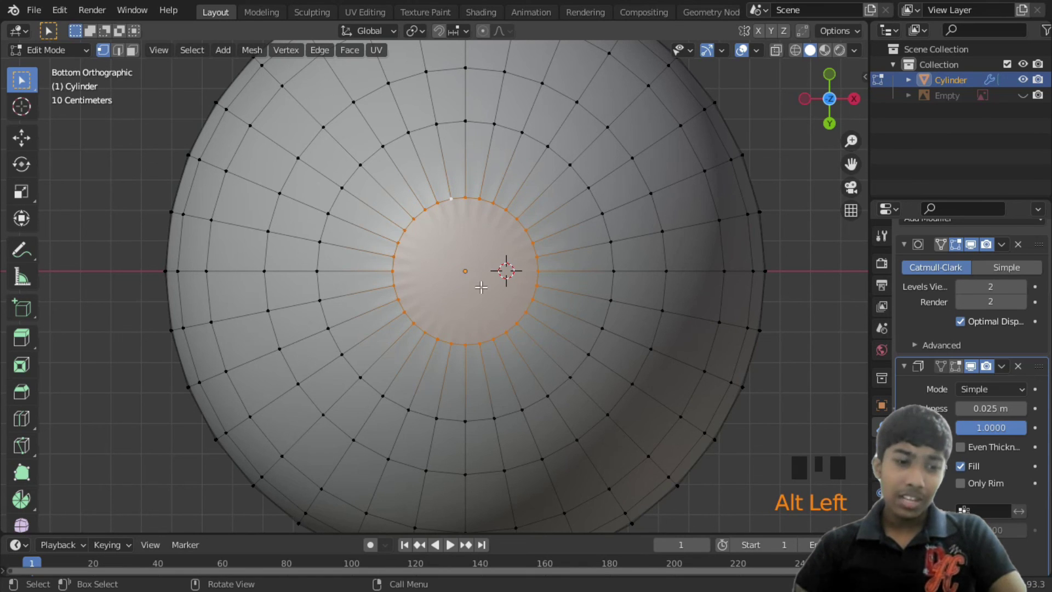
{"action": "key", "text": "i"}
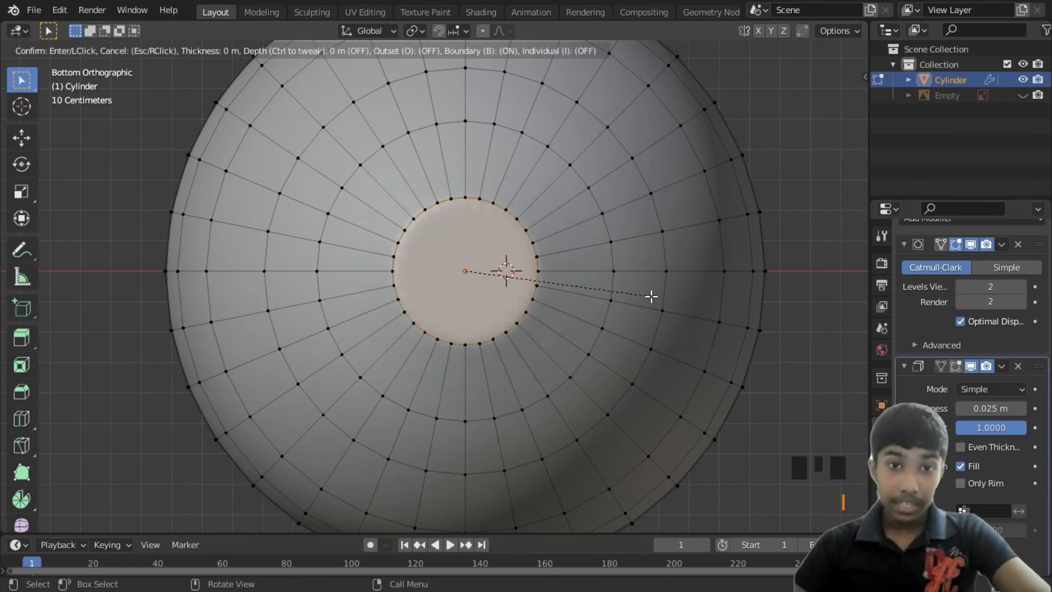
{"action": "left_click", "coordinate": [633, 294]}
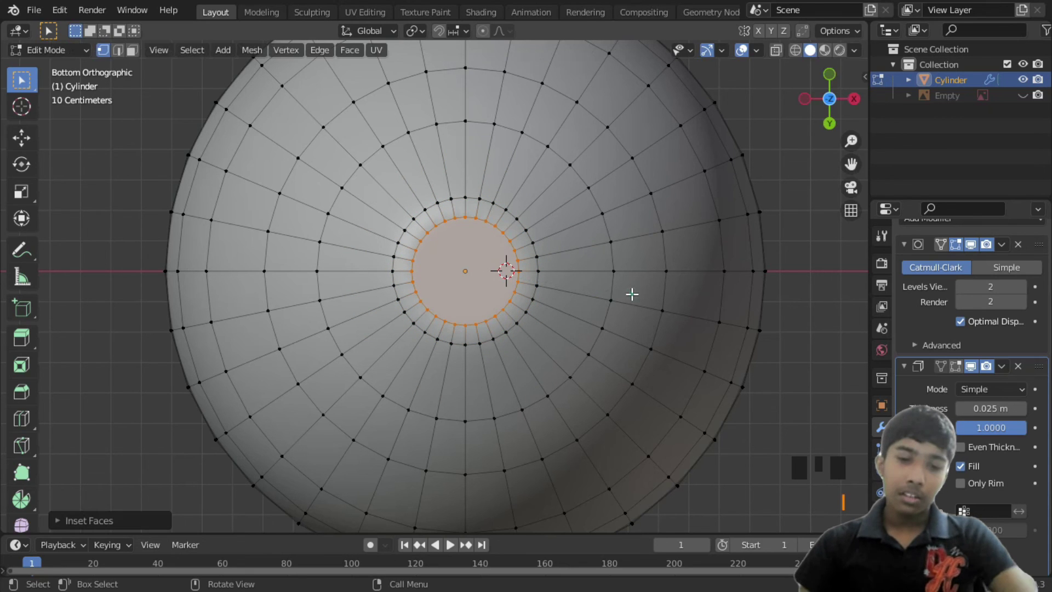
{"action": "key", "text": "i"}
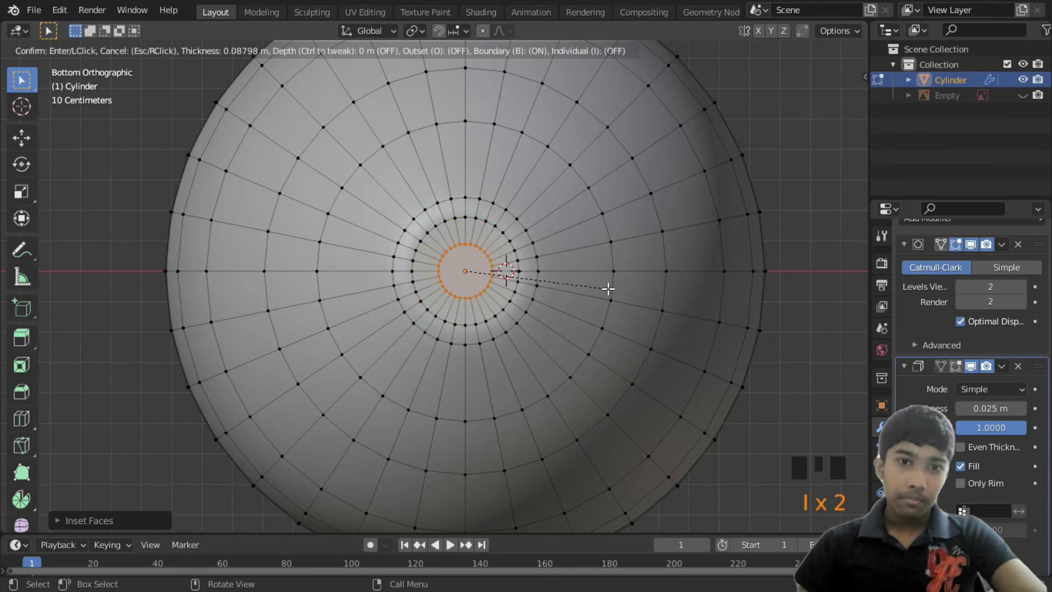
{"action": "left_click", "coordinate": [616, 287]}
- Return the cup to Object Mode, unhide the reference image and view the cup against it from an angle
{"action": "middle_click_drag", "start_coordinate": [548, 270], "coordinate": [524, 442]}
{"action": "scroll", "coordinate": [528, 344], "scroll_direction": "down", "scroll_amount": 2}
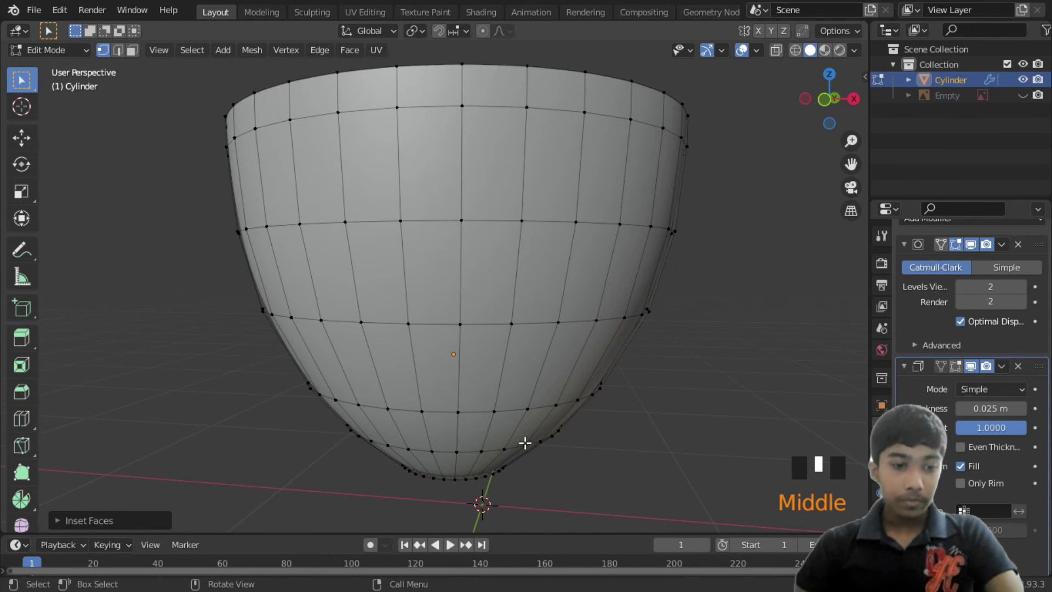
{"action": "key", "text": "Tab"}
{"action": "key", "text": "alt+h"}
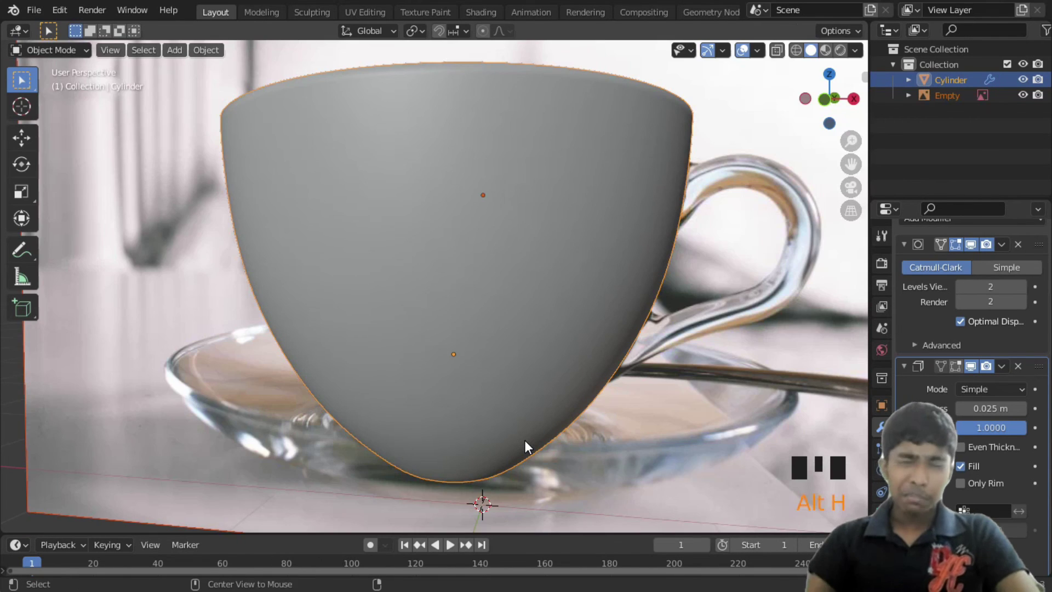
{"action": "scroll", "coordinate": [496, 425], "scroll_direction": "down", "scroll_amount": 2}
{"action": "middle_click_drag", "start_coordinate": [491, 414], "coordinate": [409, 456]}
{"action": "scroll", "coordinate": [447, 384], "scroll_direction": "down", "scroll_amount": 2}
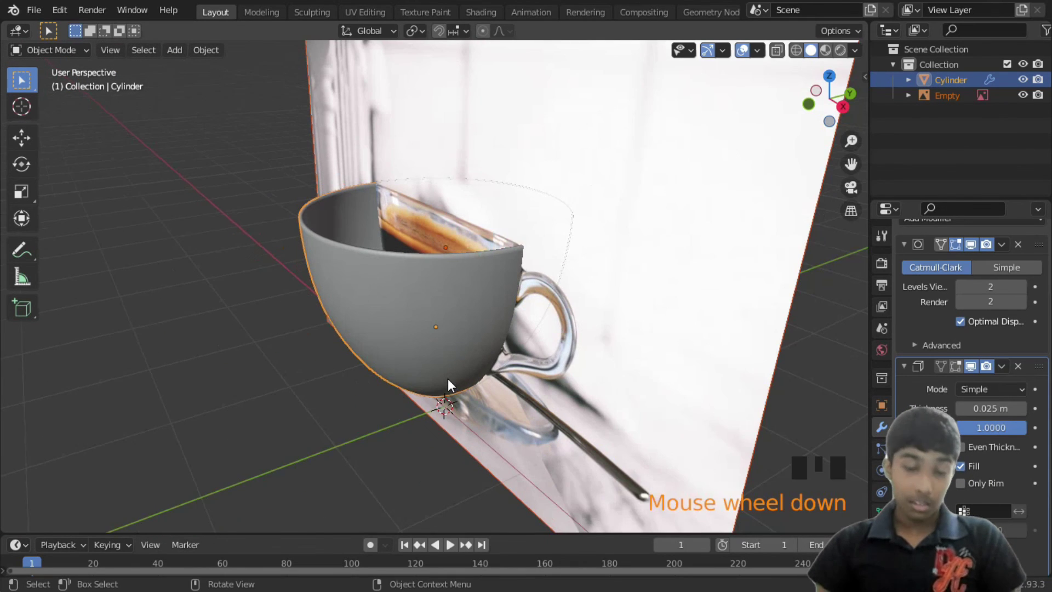
{"action": "mouse_move", "coordinate": [449, 332]}
{"action": "middle_mouse_down"}
{"action": "mouse_move", "coordinate": [480, 333]}
{"action": "mouse_move", "coordinate": [497, 376]}
{"action": "mouse_move", "coordinate": [475, 353]}
{"action": "mouse_move", "coordinate": [485, 300]}
{"action": "mouse_move", "coordinate": [534, 268]}
{"action": "mouse_move", "coordinate": [547, 296]}
{"action": "mouse_move", "coordinate": [575, 271]}
{"action": "mouse_move", "coordinate": [559, 265]}
{"action": "mouse_move", "coordinate": [563, 257]}
{"action": "mouse_move", "coordinate": [560, 292]}
{"action": "mouse_move", "coordinate": [399, 445]}
{"action": "mouse_move", "coordinate": [333, 278]}
{"action": "mouse_move", "coordinate": [507, 258]}
{"action": "mouse_move", "coordinate": [474, 317]}
{"action": "mouse_move", "coordinate": [455, 320]}
{"action": "middle_mouse_up"}
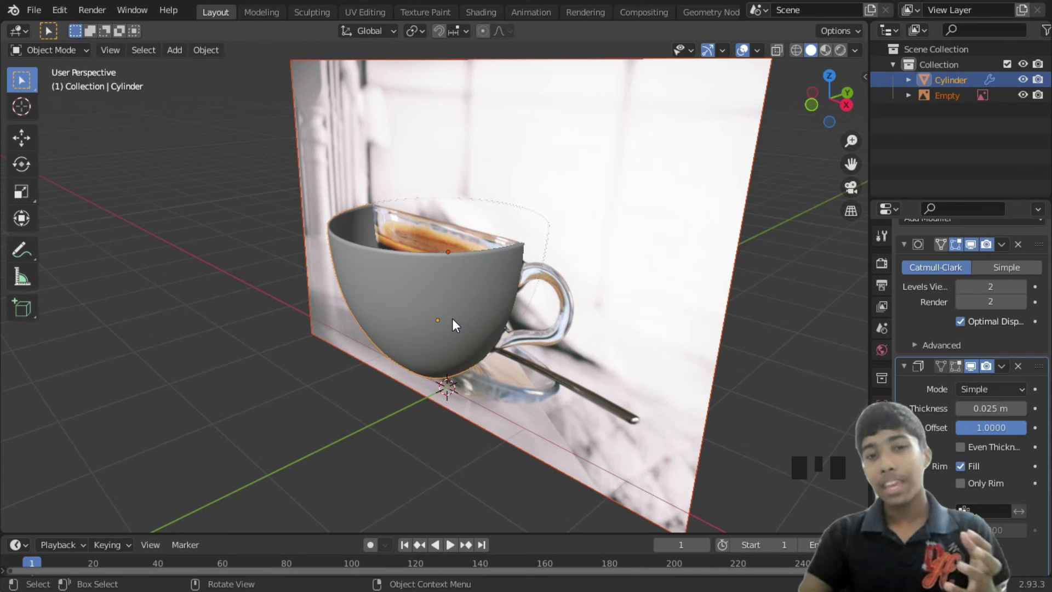
{"action": "scroll", "coordinate": [497, 307], "scroll_direction": "up", "scroll_amount": 2}
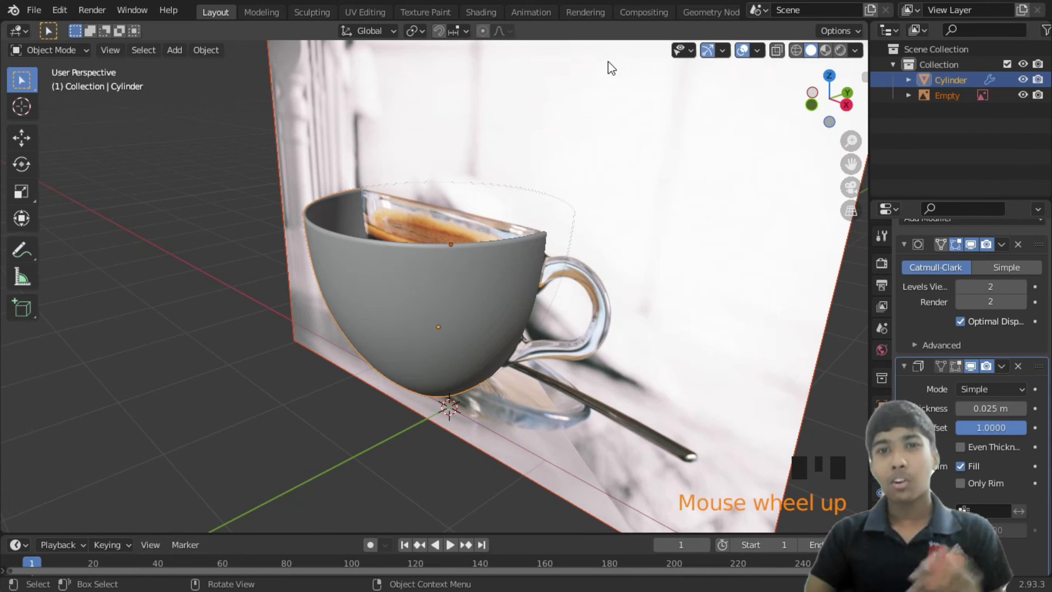